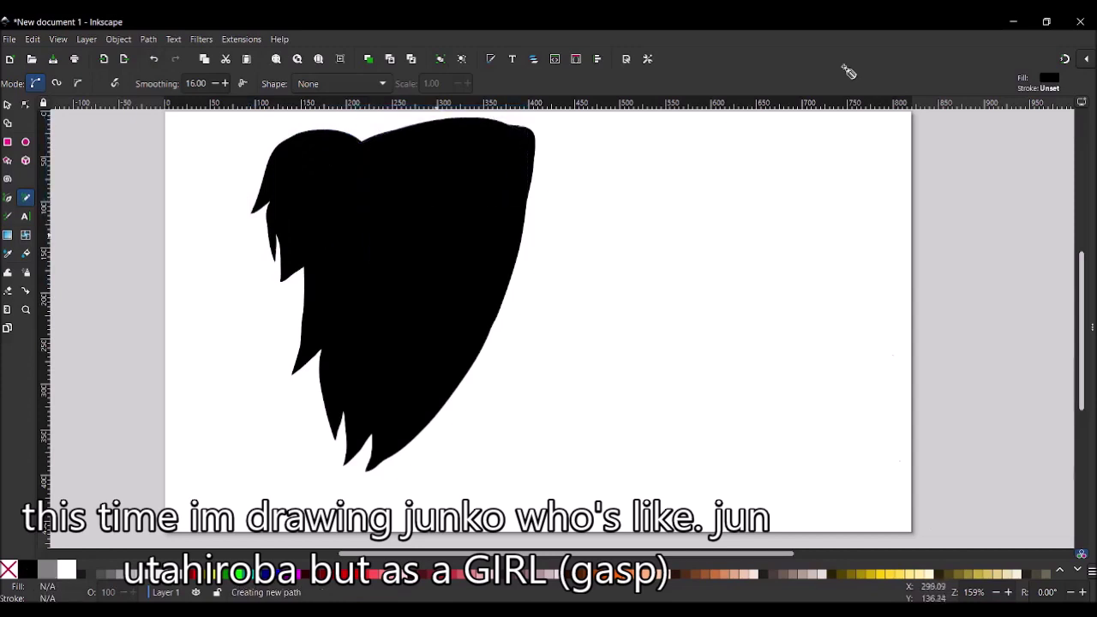
Step: Fill out the black left half of the long hair and draw the cream right half with ragged side locks
{"action": "mouse_move", "coordinate": [529, 478]}
{"action": "left_mouse_down"}
{"action": "mouse_move", "coordinate": [385, 501]}
{"action": "mouse_move", "coordinate": [428, 514]}
{"action": "left_mouse_up"}
{"action": "mouse_move", "coordinate": [549, 116]}
{"action": "left_mouse_down"}
{"action": "mouse_move", "coordinate": [649, 200]}
{"action": "mouse_move", "coordinate": [514, 120]}
{"action": "mouse_move", "coordinate": [686, 208]}
{"action": "mouse_move", "coordinate": [677, 214]}
{"action": "left_mouse_up"}
{"action": "key", "text": "ctrl+z"}
{"action": "key", "text": "ctrl+z"}
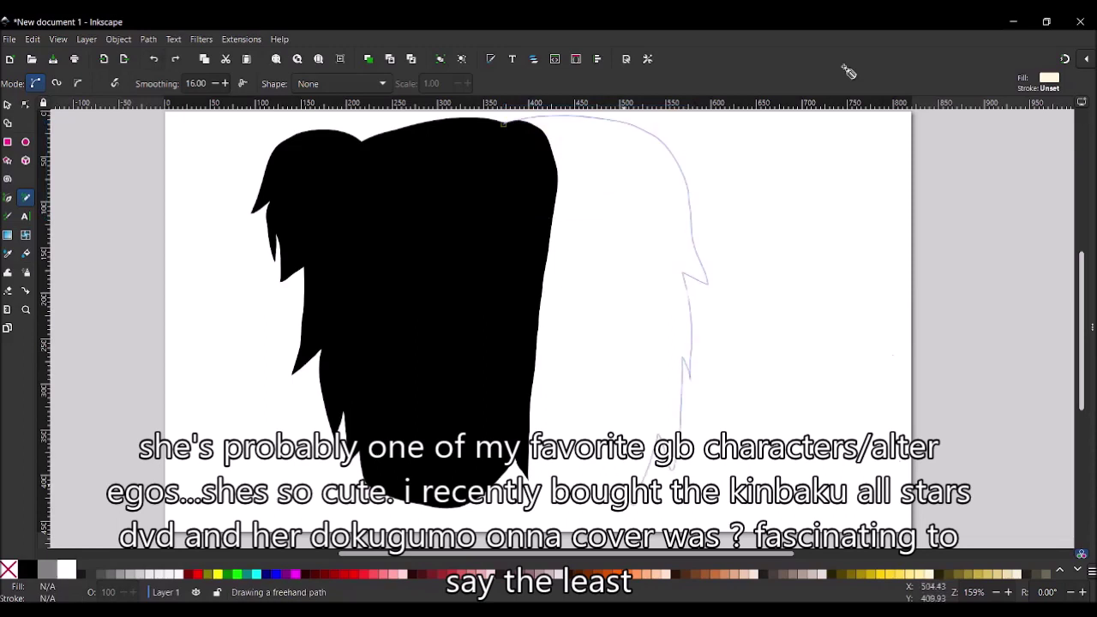
{"action": "left_click_drag", "start_coordinate": [640, 509], "coordinate": [506, 487]}
{"action": "mouse_move", "coordinate": [649, 155]}
{"action": "left_mouse_down"}
{"action": "mouse_move", "coordinate": [754, 214]}
{"action": "mouse_move", "coordinate": [685, 296]}
{"action": "left_mouse_up"}
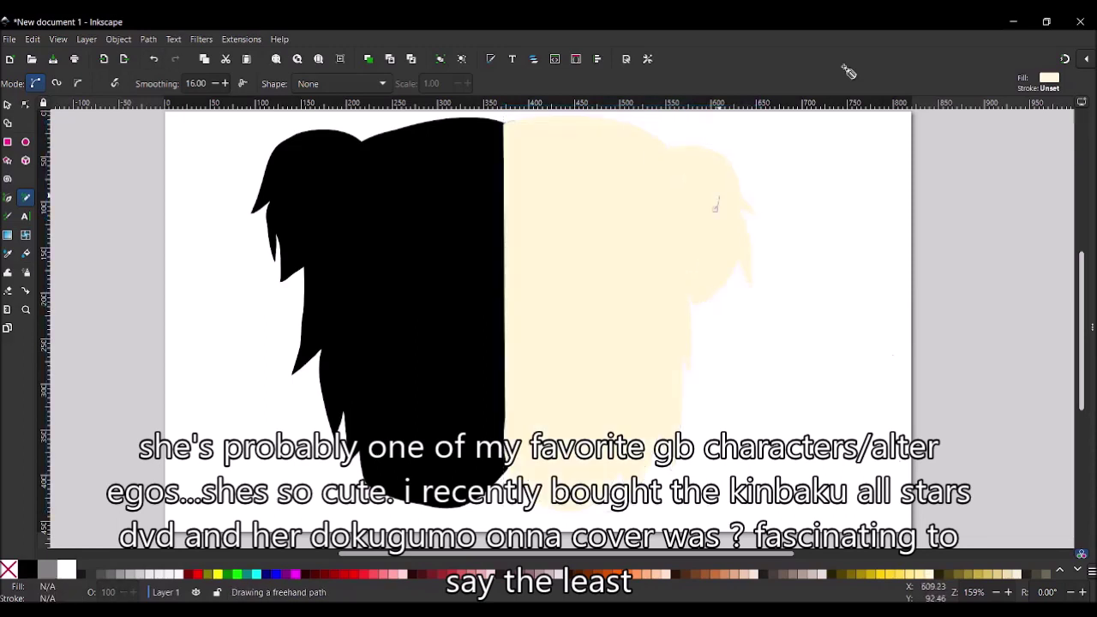
Step: Draw a large pale pink oval face across the middle of both hair halves
{"action": "mouse_move", "coordinate": [513, 145]}
{"action": "left_mouse_down"}
{"action": "mouse_move", "coordinate": [590, 243]}
{"action": "mouse_move", "coordinate": [514, 147]}
{"action": "left_mouse_up"}
{"action": "key", "text": "ctrl+z"}
{"action": "key", "text": "ctrl+shift+z"}
{"action": "key", "text": "ctrl+z"}
{"action": "mouse_move", "coordinate": [571, 168]}
{"action": "left_mouse_down"}
{"action": "mouse_move", "coordinate": [437, 161]}
{"action": "mouse_move", "coordinate": [540, 158]}
{"action": "mouse_move", "coordinate": [433, 162]}
{"action": "mouse_move", "coordinate": [572, 168]}
{"action": "left_mouse_up"}
{"action": "key", "text": "ctrl+z"}
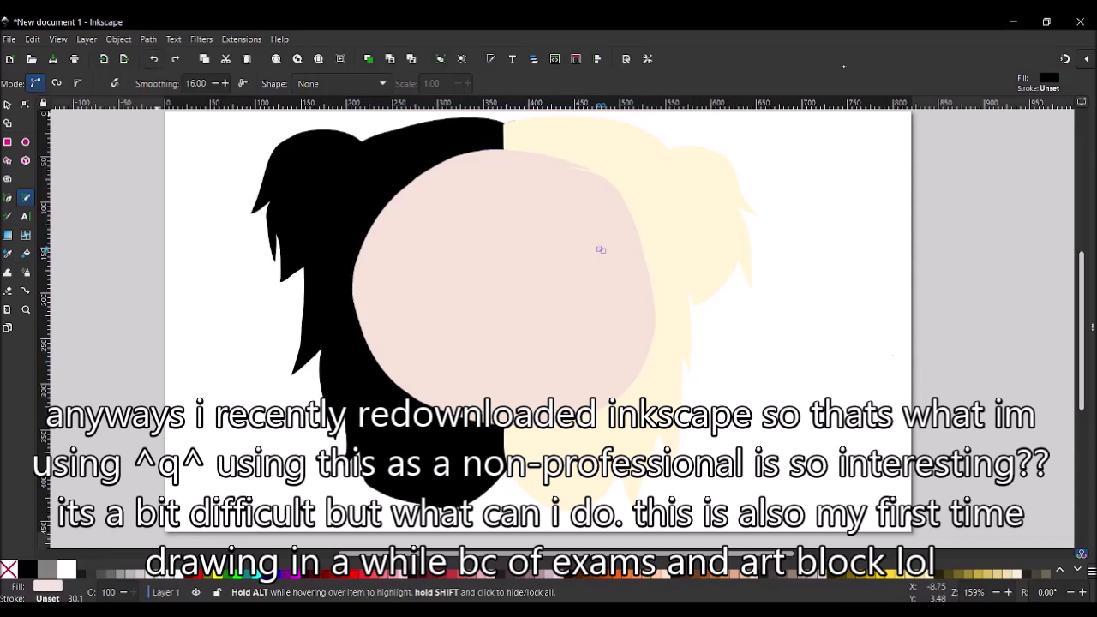
Step: Draw jagged black side locks over both edges of the face
{"action": "mouse_move", "coordinate": [428, 161]}
{"action": "left_mouse_down"}
{"action": "mouse_move", "coordinate": [410, 394]}
{"action": "mouse_move", "coordinate": [459, 389]}
{"action": "left_mouse_up"}
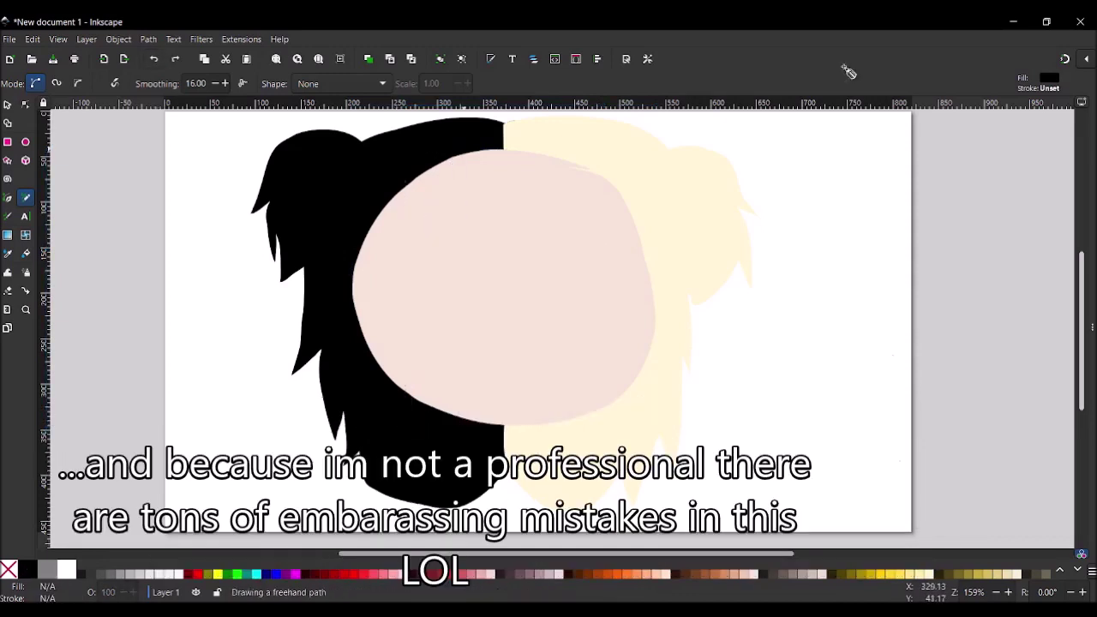
{"action": "left_click_drag", "start_coordinate": [419, 433], "coordinate": [463, 149]}
{"action": "left_click_drag", "start_coordinate": [583, 142], "coordinate": [594, 339]}
{"action": "key", "text": "ctrl+z"}
{"action": "left_click_drag", "start_coordinate": [612, 434], "coordinate": [564, 143]}
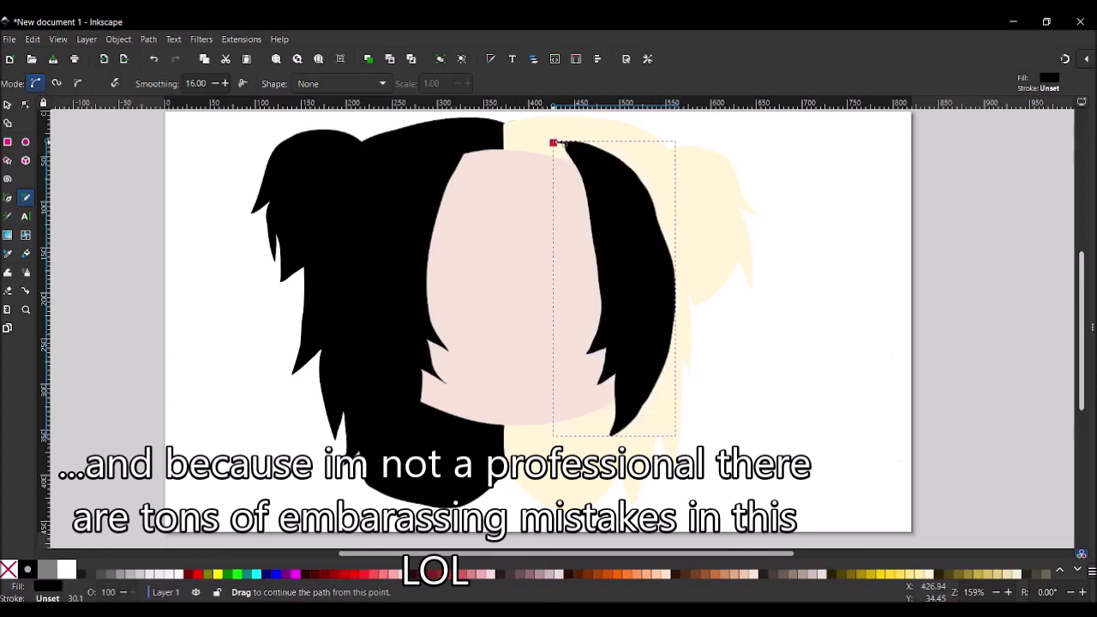
{"action": "mouse_move", "coordinate": [561, 299]}
{"action": "left_mouse_down"}
{"action": "mouse_move", "coordinate": [530, 127]}
{"action": "mouse_move", "coordinate": [513, 152]}
{"action": "left_mouse_up"}
{"action": "left_click_drag", "start_coordinate": [428, 296], "coordinate": [489, 123]}
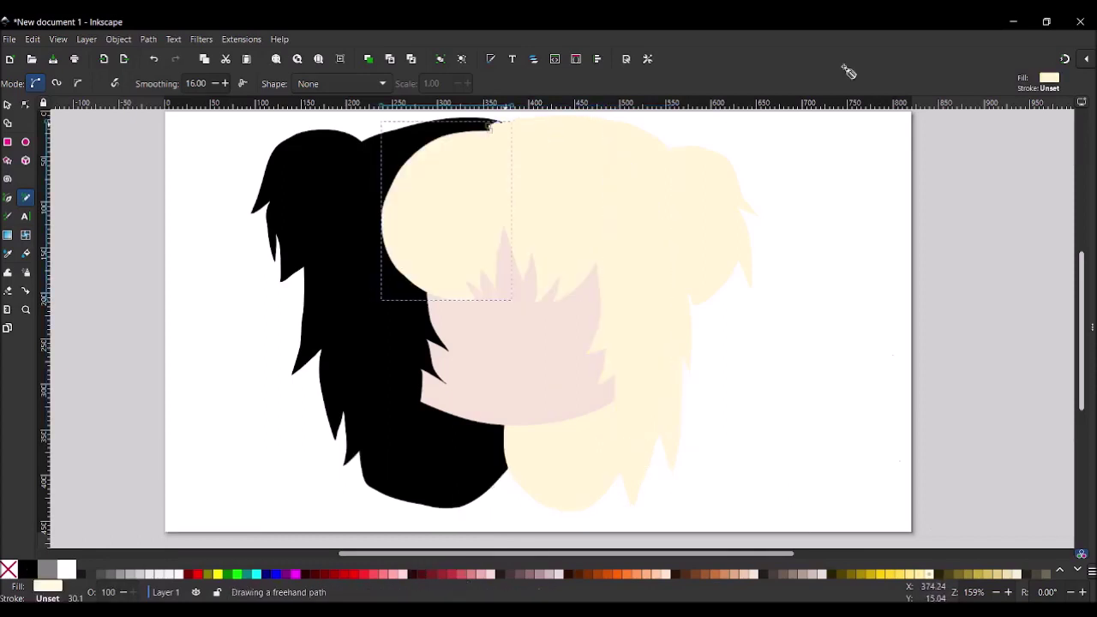
{"action": "key", "text": "ctrl+z"}
{"action": "key", "text": "ctrl+z"}
Step: Draw jagged bangs over the forehead, with the cream section on the right and the black section on the left
{"action": "mouse_move", "coordinate": [531, 310]}
{"action": "left_mouse_down"}
{"action": "mouse_move", "coordinate": [535, 127]}
{"action": "mouse_move", "coordinate": [458, 302]}
{"action": "left_mouse_up"}
{"action": "left_click_drag", "start_coordinate": [522, 233], "coordinate": [505, 129]}
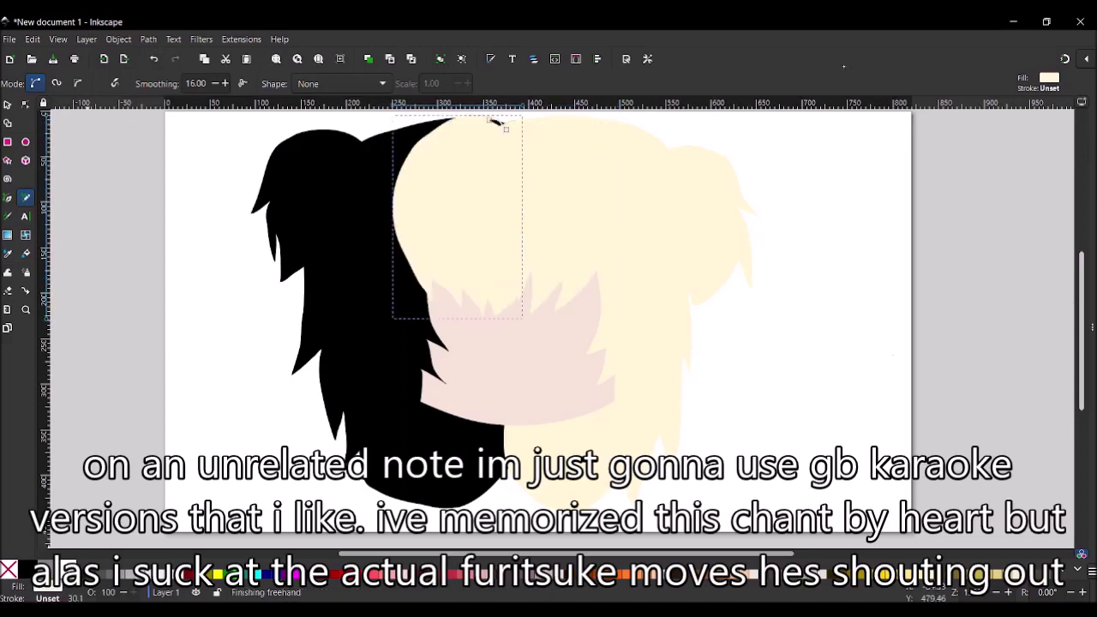
{"action": "key", "text": "ctrl+shift+v"}
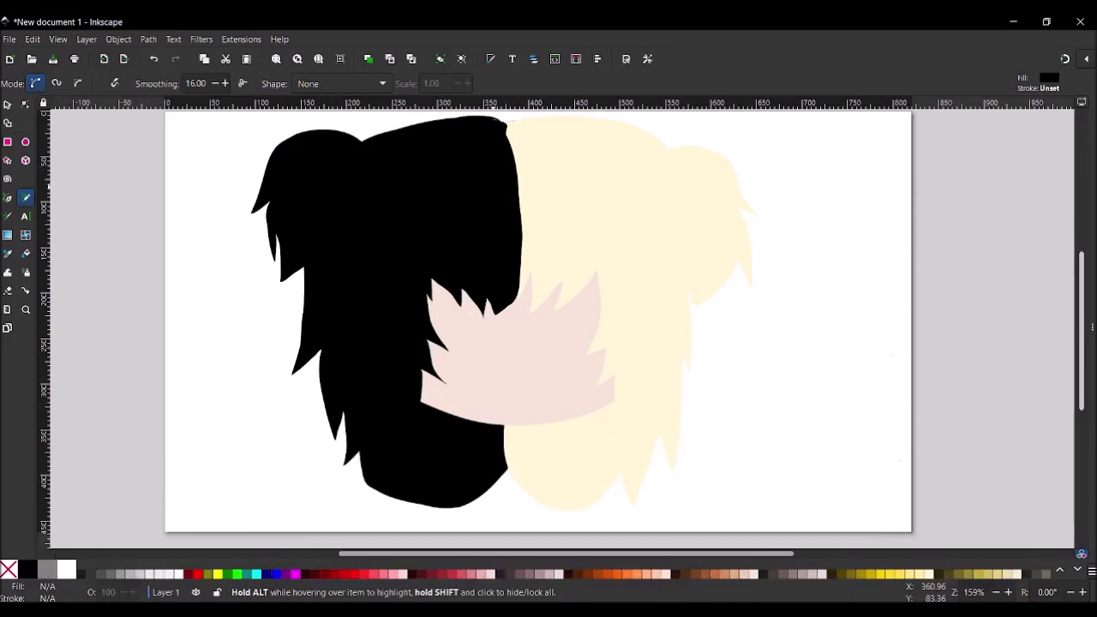
Step: Reshape the hair parting with a curved cream strand overlapping the edge of the black bangs
{"action": "key", "text": "z"}
{"action": "key", "text": "plus"}
{"action": "key", "text": "p"}
{"action": "mouse_move", "coordinate": [502, 250]}
{"action": "left_mouse_down"}
{"action": "mouse_move", "coordinate": [471, 318]}
{"action": "mouse_move", "coordinate": [496, 287]}
{"action": "mouse_move", "coordinate": [512, 157]}
{"action": "left_mouse_up"}
{"action": "mouse_move", "coordinate": [495, 300]}
{"action": "left_mouse_down"}
{"action": "mouse_move", "coordinate": [517, 146]}
{"action": "mouse_move", "coordinate": [506, 311]}
{"action": "left_mouse_up"}
{"action": "left_click", "coordinate": [542, 150]}
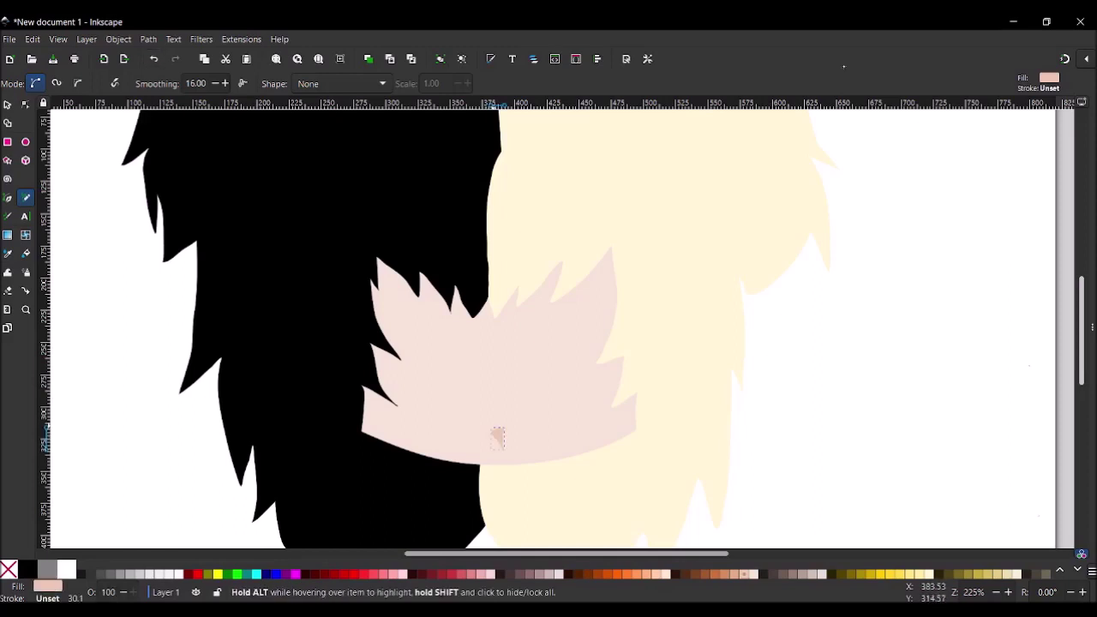
Step: Draw the two sweater sleeves in purple #800080 and fill the cream hair area below the face with the same color
{"action": "scroll", "coordinate": [548, 329], "scroll_direction": "down", "scroll_amount": 4}
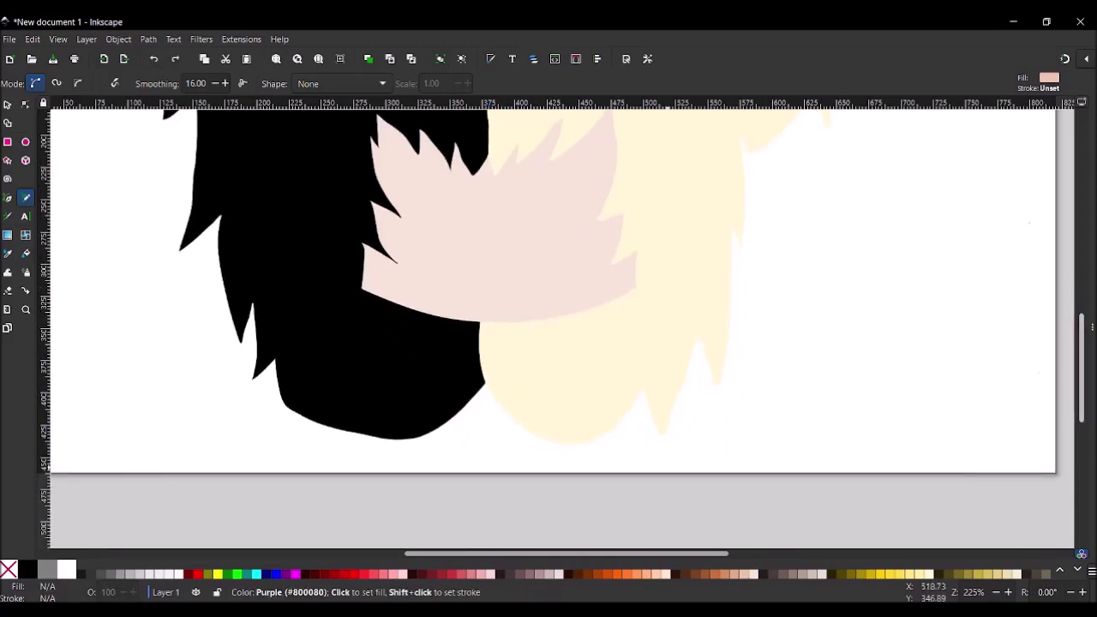
{"action": "mouse_move", "coordinate": [332, 413]}
{"action": "left_mouse_down"}
{"action": "mouse_move", "coordinate": [419, 479]}
{"action": "mouse_move", "coordinate": [336, 428]}
{"action": "left_mouse_up"}
{"action": "mouse_move", "coordinate": [569, 473]}
{"action": "left_mouse_down"}
{"action": "mouse_move", "coordinate": [683, 402]}
{"action": "mouse_move", "coordinate": [567, 480]}
{"action": "left_mouse_up"}
{"action": "key", "text": "u"}
{"action": "left_click", "coordinate": [531, 377]}
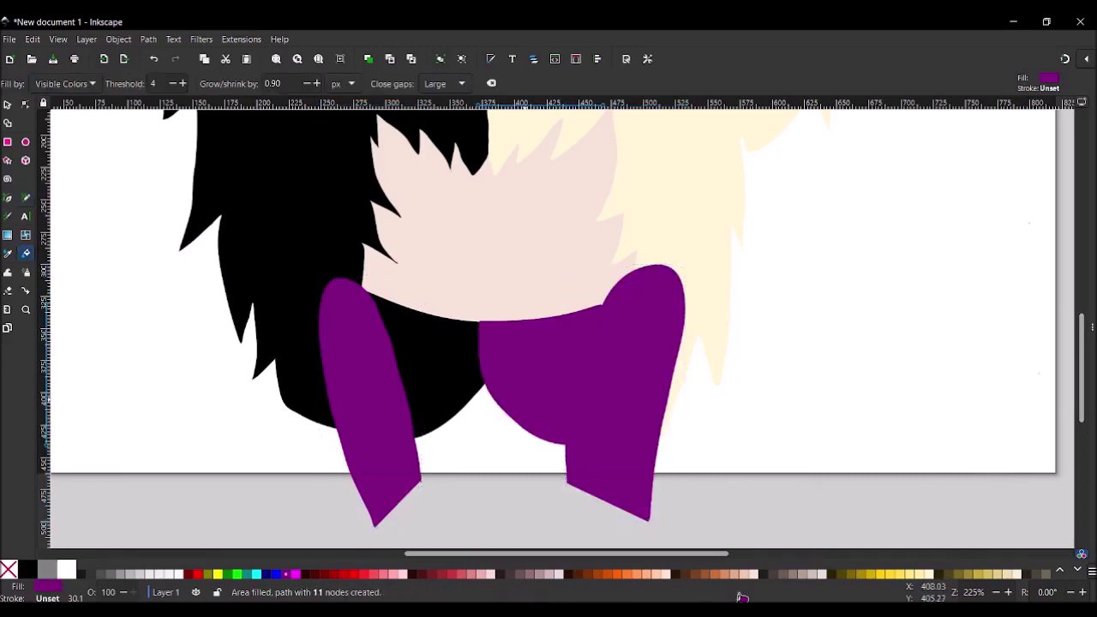
Step: Draw the purple sweater torso between the sleeves and fill the remaining gap to complete the garment
{"action": "key", "text": "p"}
{"action": "mouse_move", "coordinate": [420, 370]}
{"action": "left_mouse_down"}
{"action": "mouse_move", "coordinate": [565, 501]}
{"action": "mouse_move", "coordinate": [421, 374]}
{"action": "left_mouse_up"}
{"action": "key", "text": "u"}
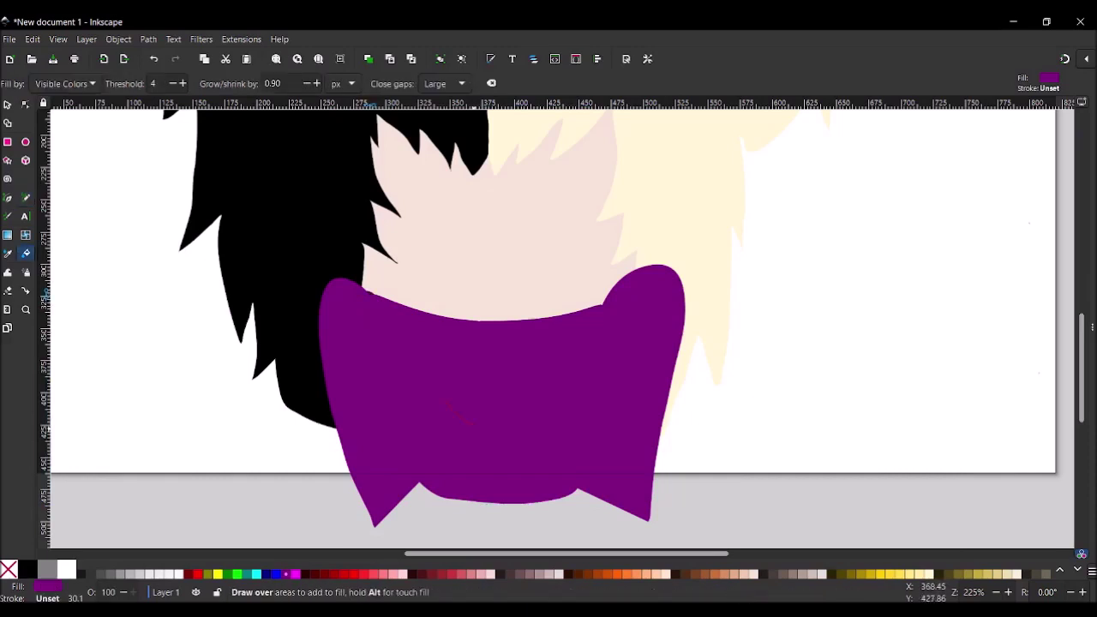
{"action": "left_click", "coordinate": [351, 432]}
Step: Draw a pointed black hair lock beside the lower left sleeve of the sweater
{"action": "key", "text": "p"}
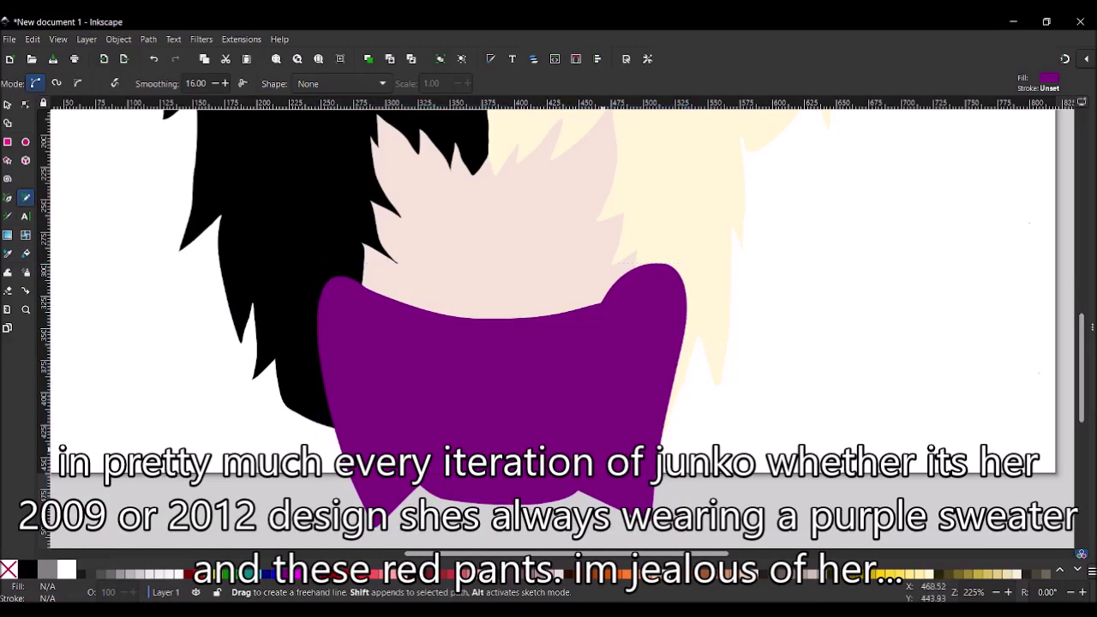
{"action": "left_click_drag", "start_coordinate": [273, 341], "coordinate": [330, 454]}
{"action": "left_click_drag", "start_coordinate": [272, 360], "coordinate": [273, 343]}
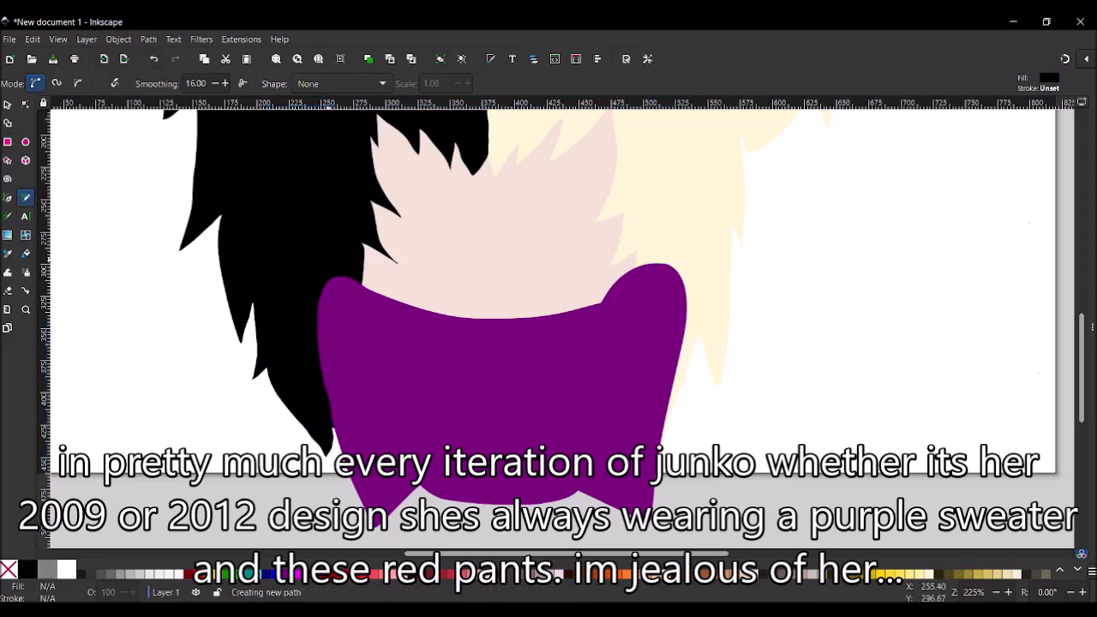
Step: Draw the closed eye on the blonde side as a dark purple downward curve with small lashes
{"action": "scroll", "coordinate": [557, 330], "scroll_direction": "up", "scroll_amount": 6}
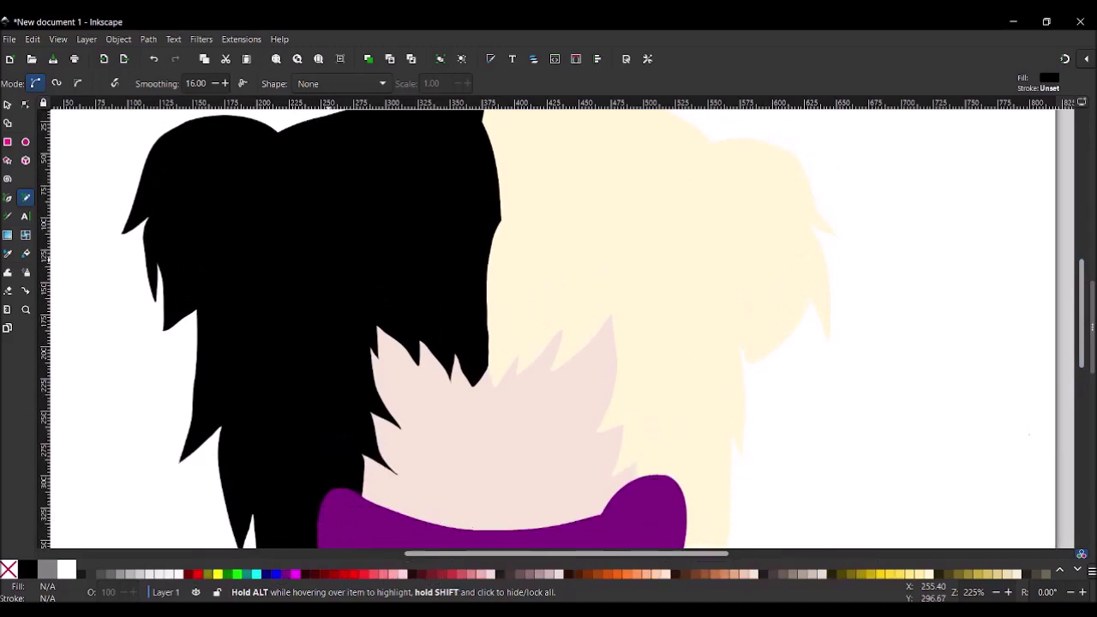
{"action": "scroll", "coordinate": [558, 330], "scroll_direction": "down", "scroll_amount": 2}
{"action": "left_click", "coordinate": [295, 572]}
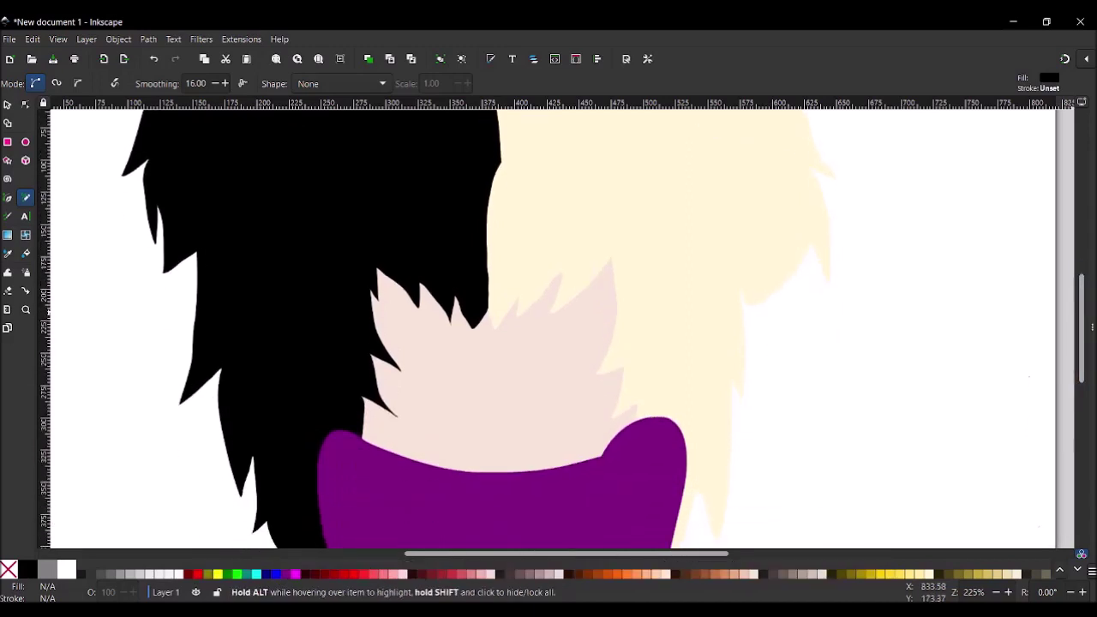
{"action": "scroll", "coordinate": [428, 573], "scroll_direction": "down", "scroll_amount": 5}
{"action": "left_click_drag", "start_coordinate": [537, 334], "coordinate": [539, 336]}
{"action": "key", "text": "ctrl+z"}
{"action": "left_click_drag", "start_coordinate": [550, 297], "coordinate": [642, 297]}
{"action": "key", "text": "ctrl+z"}
{"action": "key", "text": "ctrl+z"}
{"action": "mouse_move", "coordinate": [540, 290]}
{"action": "left_mouse_down"}
{"action": "mouse_move", "coordinate": [565, 290]}
{"action": "mouse_move", "coordinate": [549, 295]}
{"action": "mouse_move", "coordinate": [591, 318]}
{"action": "left_mouse_up"}
{"action": "key", "text": "ctrl+z"}
Step: Draw a matching dark purple closed eye with lashes on the black-haired side
{"action": "mouse_move", "coordinate": [341, 245]}
{"action": "left_mouse_down"}
{"action": "mouse_move", "coordinate": [390, 317]}
{"action": "mouse_move", "coordinate": [426, 249]}
{"action": "left_mouse_up"}
{"action": "key", "text": "ctrl+z"}
{"action": "left_click_drag", "start_coordinate": [415, 287], "coordinate": [416, 289]}
{"action": "key", "text": "ctrl+z"}
{"action": "left_click_drag", "start_coordinate": [334, 286], "coordinate": [440, 274]}
{"action": "left_click_drag", "start_coordinate": [354, 310], "coordinate": [377, 328]}
Step: Draw a thin dark purple eyebrow above each closed eye
{"action": "left_click_drag", "start_coordinate": [590, 156], "coordinate": [651, 155]}
{"action": "key", "text": "ctrl+z"}
{"action": "left_click_drag", "start_coordinate": [589, 178], "coordinate": [647, 169]}
{"action": "left_click_drag", "start_coordinate": [320, 155], "coordinate": [370, 170]}
Step: Draw thin dark purple fold lines separating the sweater's torso from both sleeves
{"action": "scroll", "coordinate": [370, 171], "scroll_direction": "down", "scroll_amount": 5}
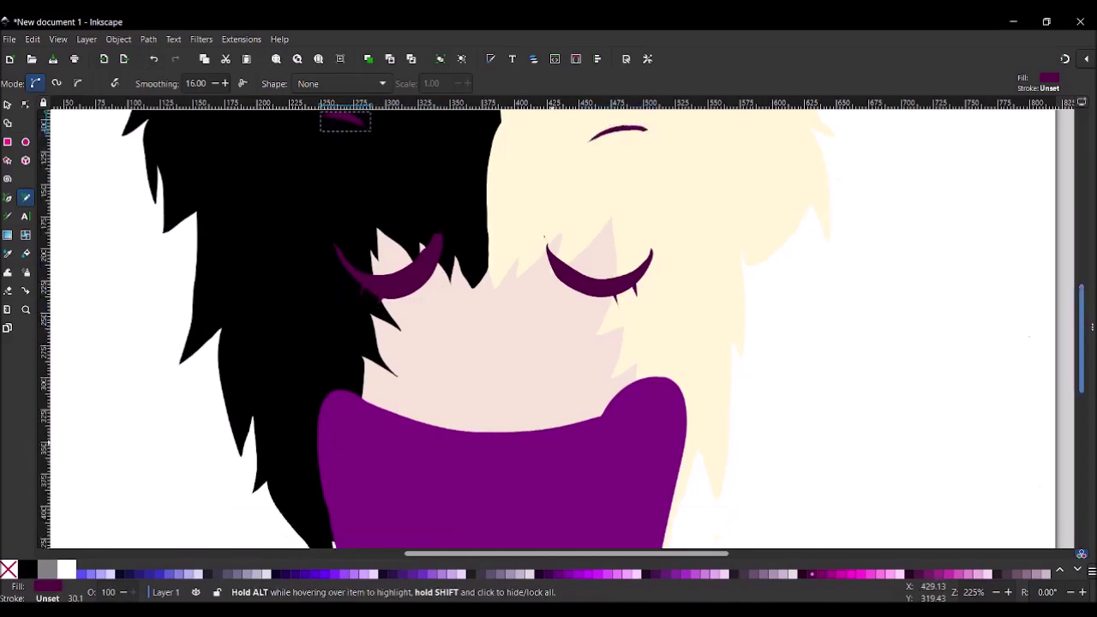
{"action": "left_click_drag", "start_coordinate": [591, 316], "coordinate": [564, 438]}
{"action": "left_click_drag", "start_coordinate": [386, 307], "coordinate": [385, 307]}
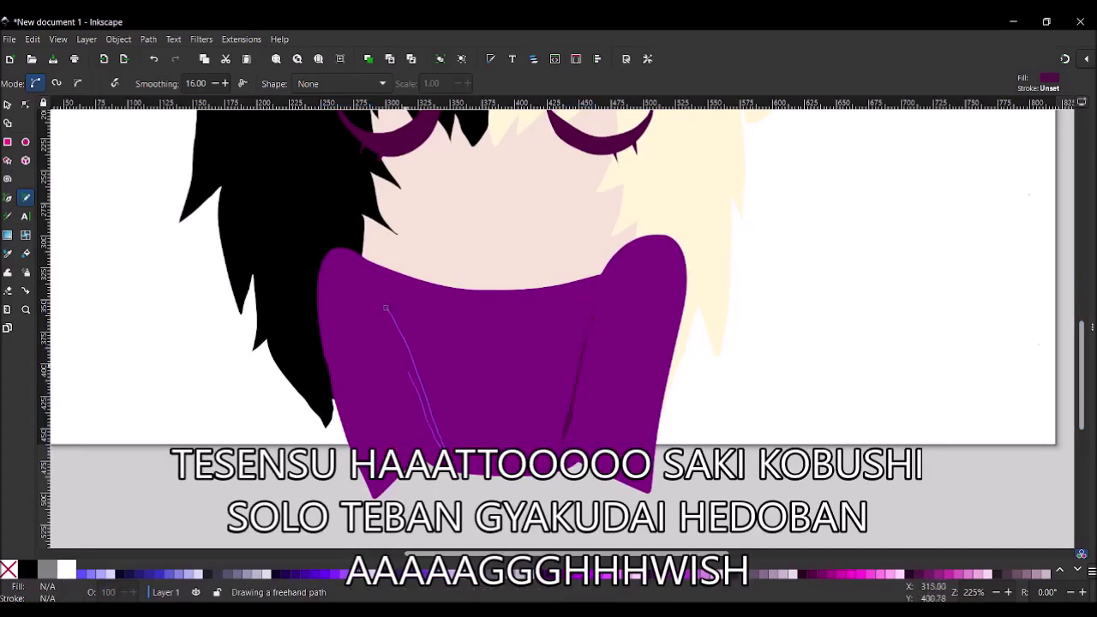
{"action": "left_click_drag", "start_coordinate": [441, 439], "coordinate": [444, 444]}
Step: Draw an oval blush mark on each cheek and color both bright magenta
{"action": "scroll", "coordinate": [549, 325], "scroll_direction": "up", "scroll_amount": 2}
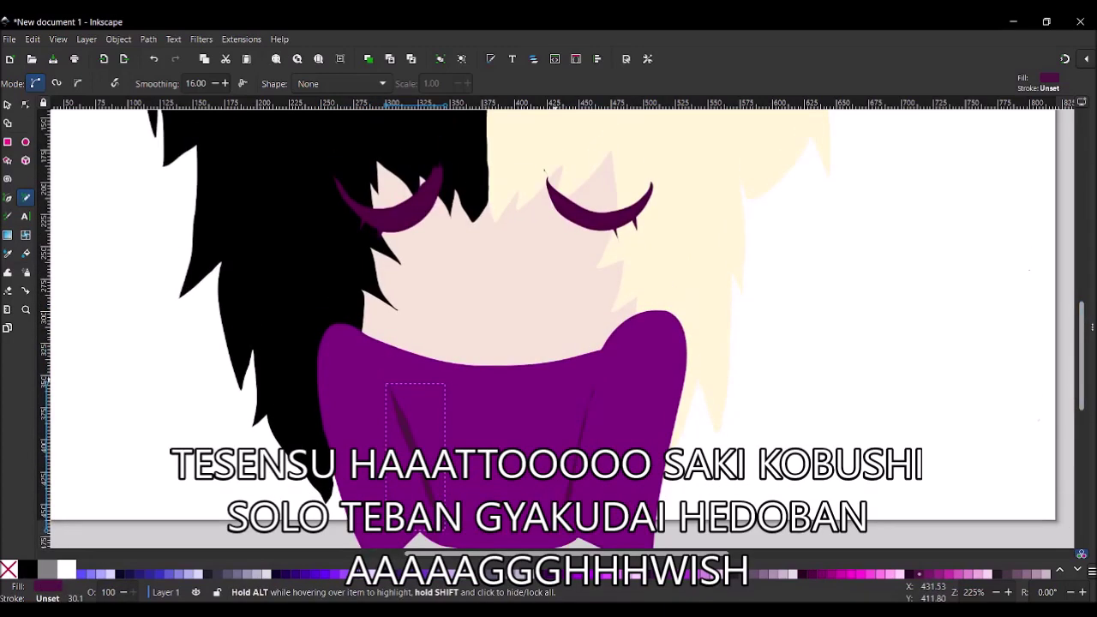
{"action": "mouse_move", "coordinate": [648, 263]}
{"action": "left_mouse_down"}
{"action": "mouse_move", "coordinate": [648, 285]}
{"action": "mouse_move", "coordinate": [644, 263]}
{"action": "left_mouse_up"}
{"action": "key", "text": "ctrl+z"}
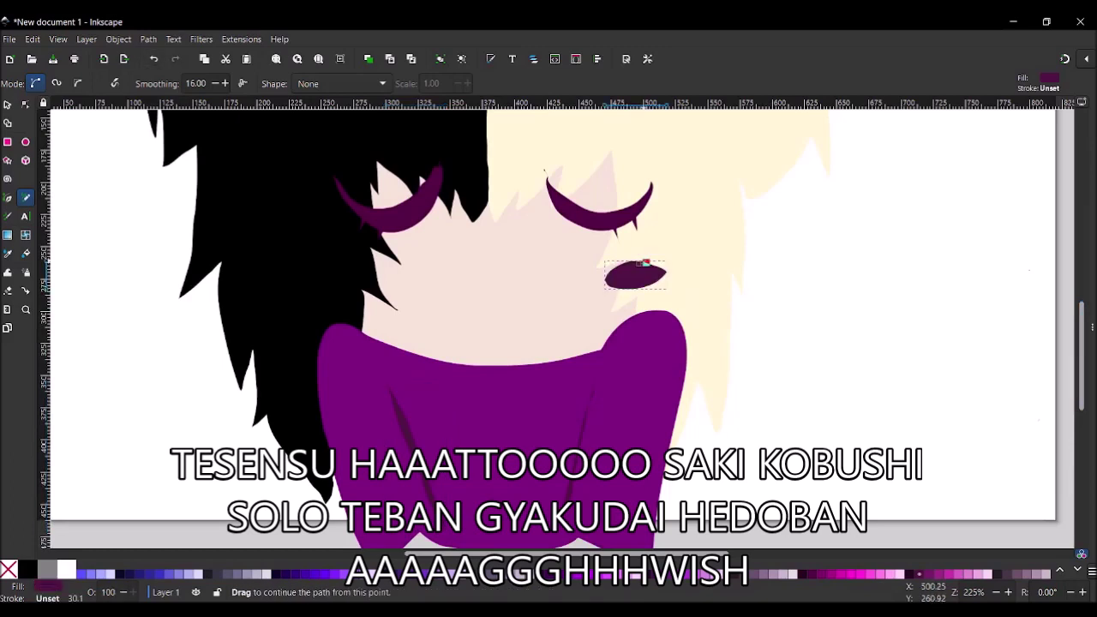
{"action": "left_click", "coordinate": [910, 573]}
{"action": "key", "text": "ctrl+z"}
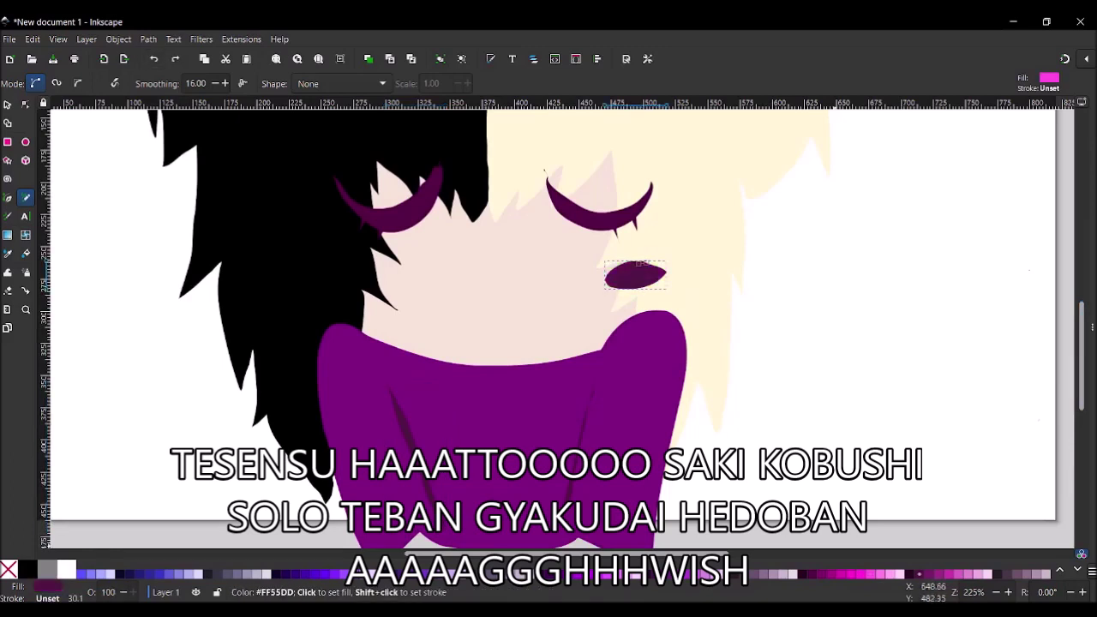
{"action": "left_click", "coordinate": [919, 573]}
{"action": "left_click_drag", "start_coordinate": [336, 276], "coordinate": [362, 274]}
{"action": "key", "text": "ctrl+z"}
Step: Draw two curved black stripes across the torso of the purple sweater
{"action": "scroll", "coordinate": [368, 283], "scroll_direction": "down", "scroll_amount": 2}
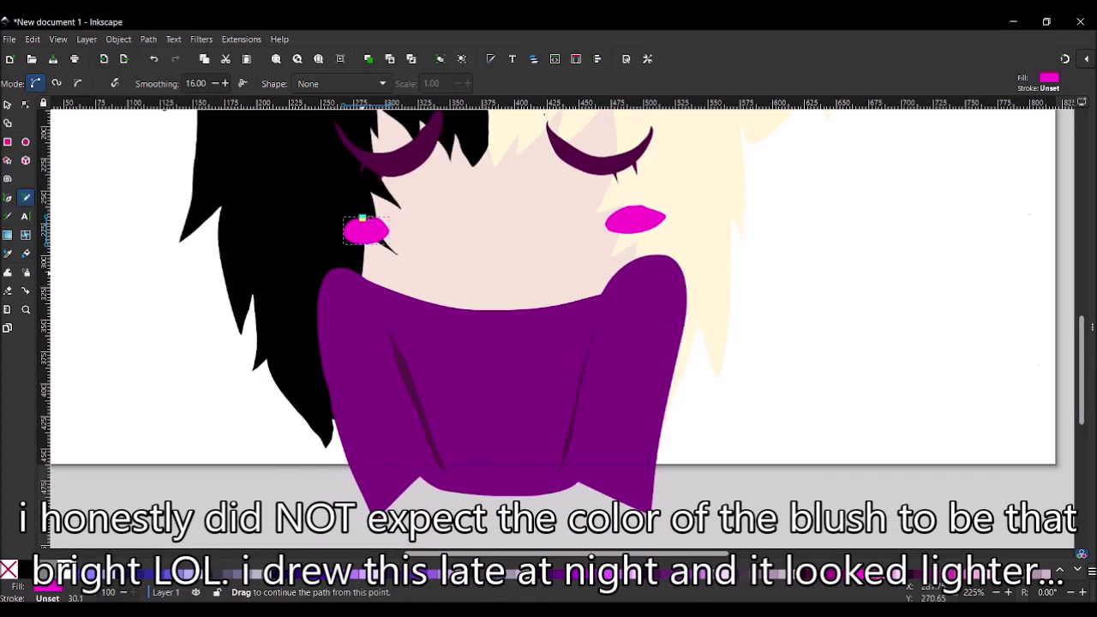
{"action": "left_click_drag", "start_coordinate": [416, 388], "coordinate": [494, 397]}
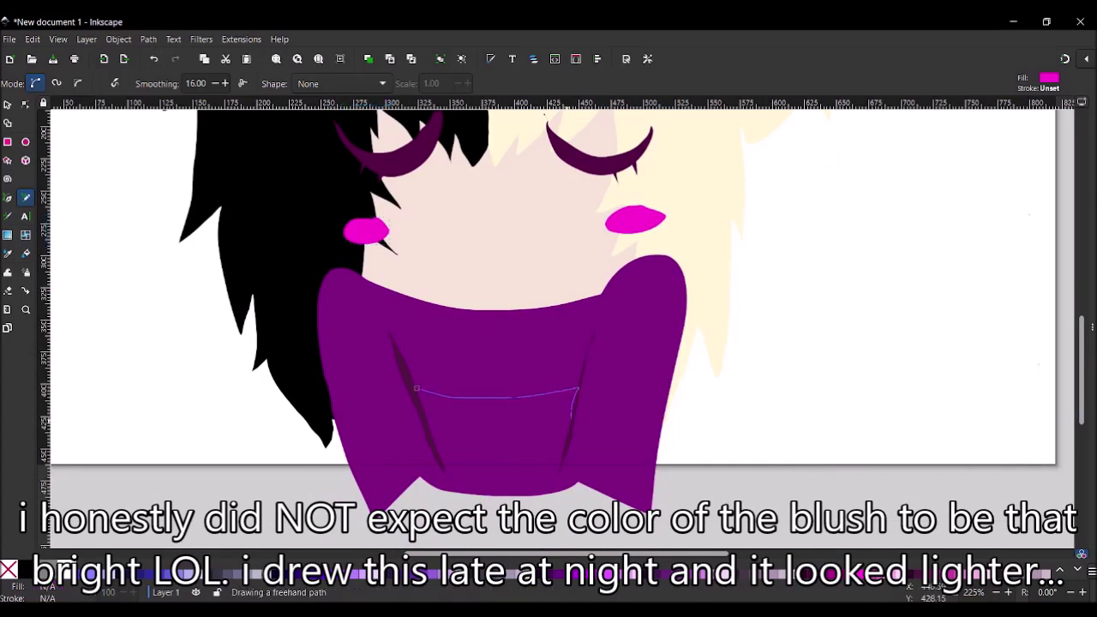
{"action": "mouse_move", "coordinate": [571, 416]}
{"action": "left_mouse_down"}
{"action": "mouse_move", "coordinate": [442, 424]}
{"action": "mouse_move", "coordinate": [417, 389]}
{"action": "left_mouse_up"}
{"action": "left_click", "coordinate": [24, 570]}
{"action": "mouse_move", "coordinate": [397, 344]}
{"action": "left_mouse_down"}
{"action": "mouse_move", "coordinate": [490, 356]}
{"action": "mouse_move", "coordinate": [396, 344]}
{"action": "left_mouse_up"}
Step: Add two black stripes to each sweater sleeve, roughly in line with the torso stripes
{"action": "mouse_move", "coordinate": [335, 420]}
{"action": "left_mouse_down"}
{"action": "mouse_move", "coordinate": [413, 401]}
{"action": "mouse_move", "coordinate": [337, 422]}
{"action": "left_mouse_up"}
{"action": "mouse_move", "coordinate": [661, 435]}
{"action": "left_mouse_down"}
{"action": "mouse_move", "coordinate": [651, 428]}
{"action": "mouse_move", "coordinate": [664, 412]}
{"action": "left_mouse_up"}
{"action": "left_click_drag", "start_coordinate": [602, 370], "coordinate": [593, 336]}
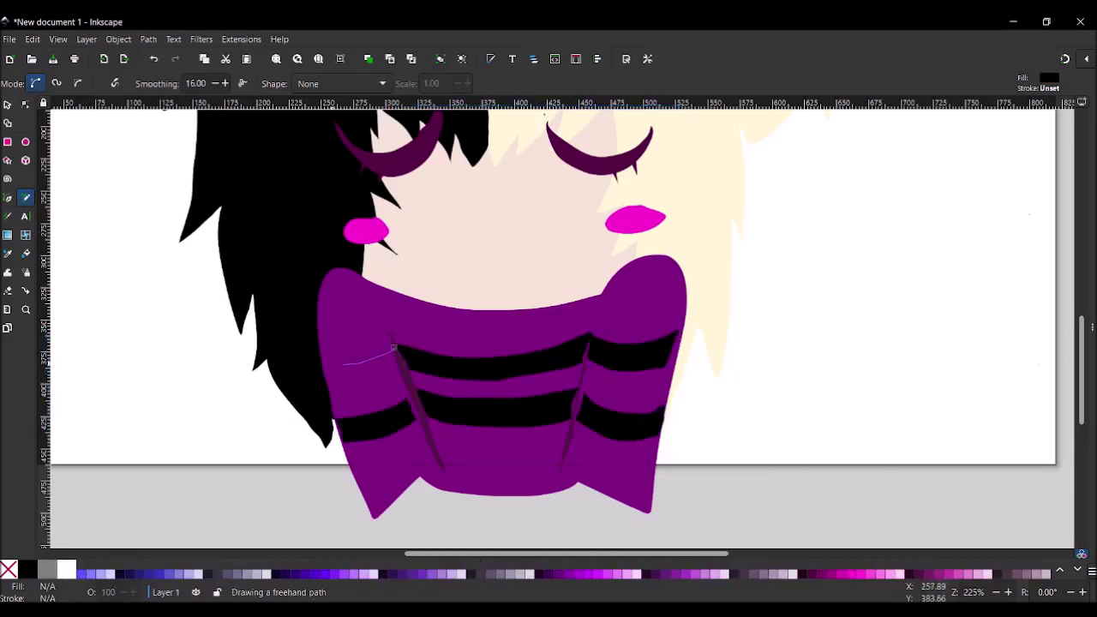
{"action": "left_click_drag", "start_coordinate": [396, 349], "coordinate": [393, 349]}
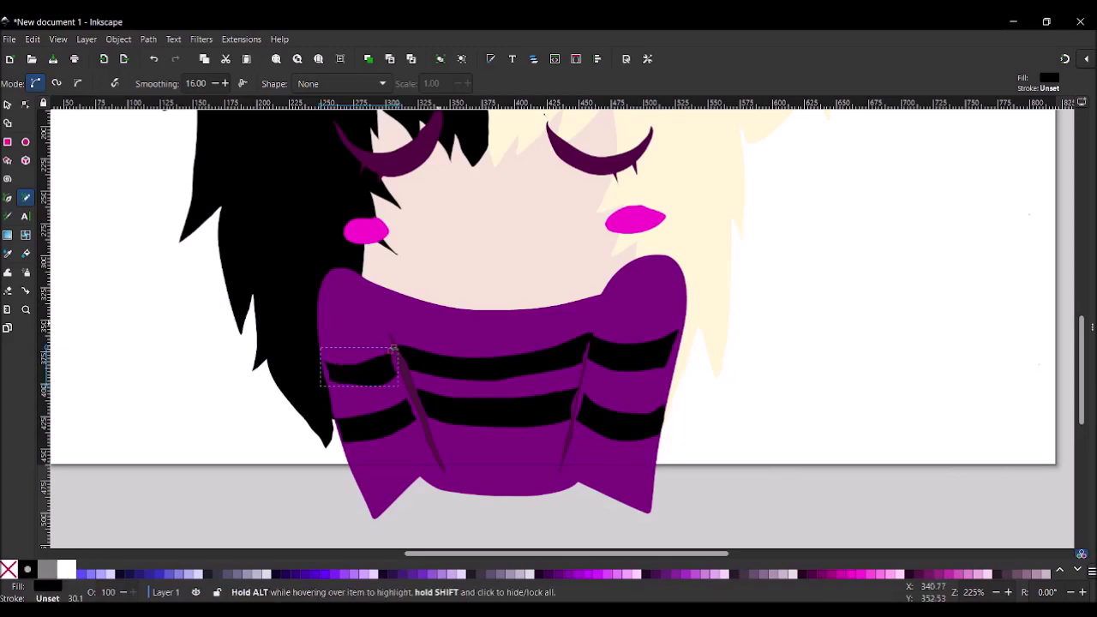
Step: Draw two converging rows of small greyish-purple necklace beads down the front of the sweater
{"action": "left_click_drag", "start_coordinate": [438, 327], "coordinate": [571, 327]}
{"action": "left_click", "coordinate": [440, 348]}
{"action": "left_click", "coordinate": [445, 363]}
{"action": "left_click", "coordinate": [453, 383]}
{"action": "left_click", "coordinate": [559, 347]}
{"action": "left_click", "coordinate": [545, 366]}
{"action": "left_click", "coordinate": [531, 386]}
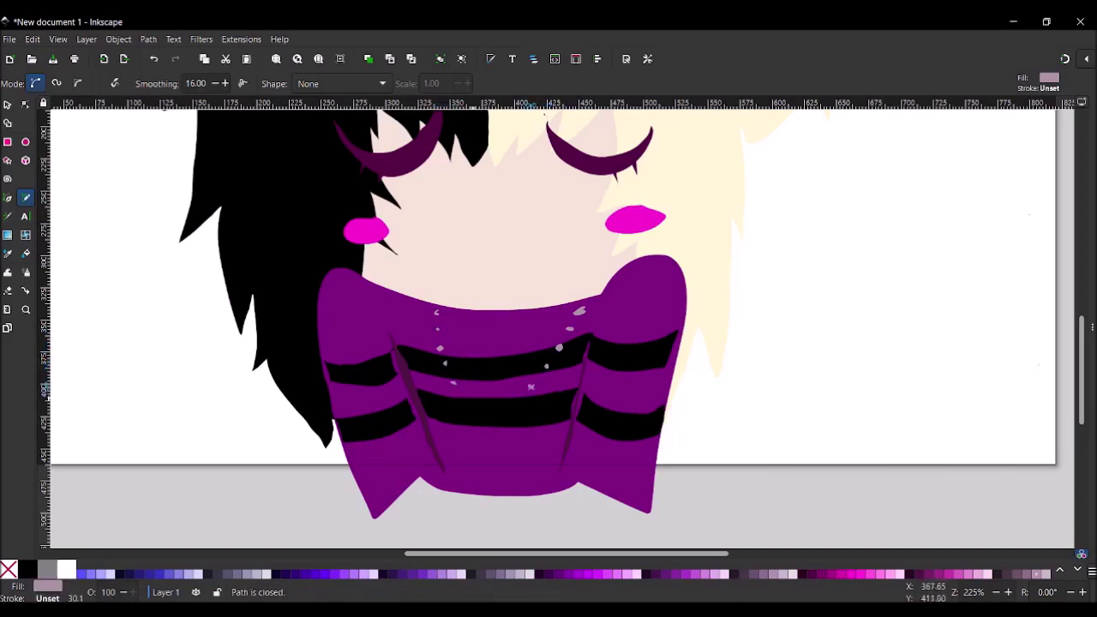
{"action": "left_click", "coordinate": [26, 309]}
{"action": "left_click", "coordinate": [12, 82]}
{"action": "left_click", "coordinate": [11, 83]}
{"action": "scroll", "coordinate": [476, 332], "scroll_direction": "down", "scroll_amount": 3}
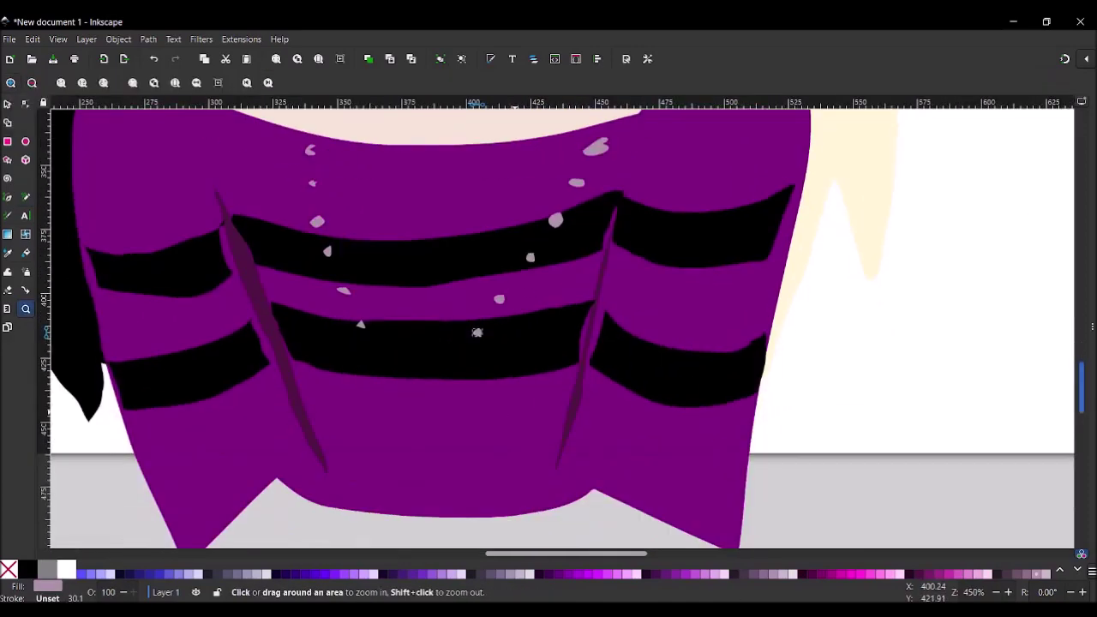
{"action": "left_click_drag", "start_coordinate": [476, 333], "coordinate": [479, 334]}
{"action": "double_click", "coordinate": [777, 22]}
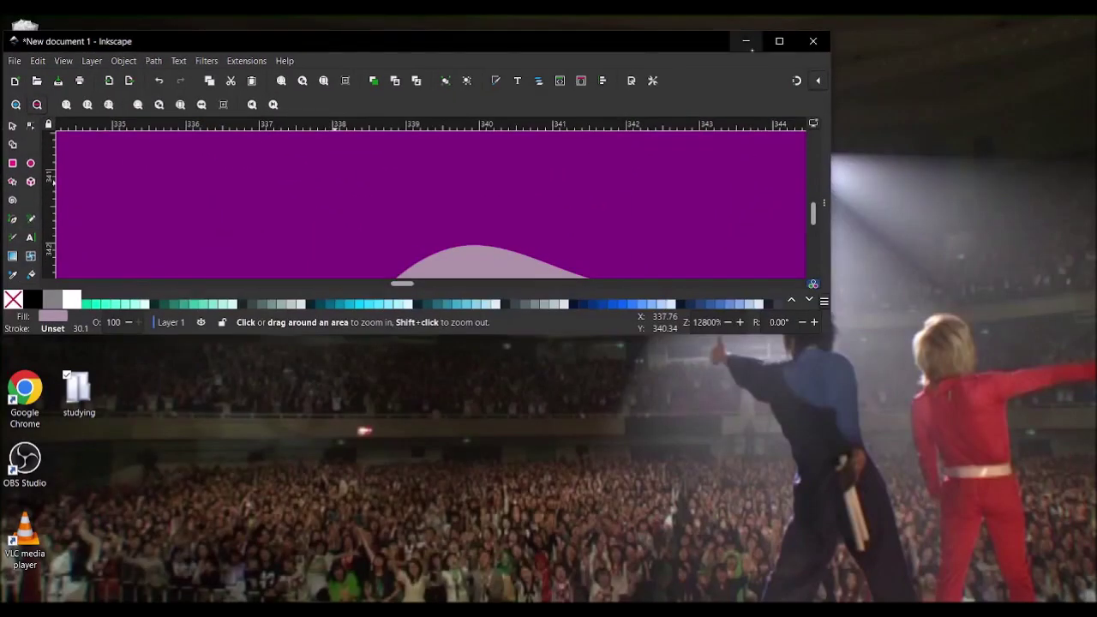
{"action": "double_click", "coordinate": [777, 39]}
{"action": "key", "text": "plus"}
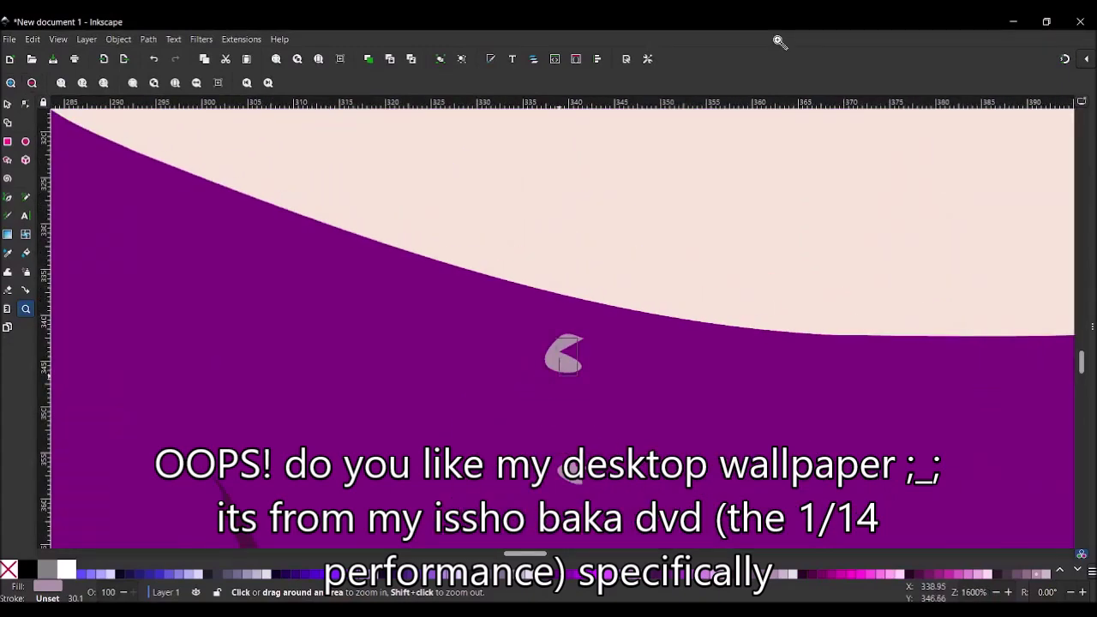
Step: Fill out the misshapen top beads at both ends of the necklace in the same greyish purple
{"action": "key", "text": "minus"}
{"action": "key", "text": "minus"}
{"action": "key", "text": "minus"}
{"action": "key", "text": "minus"}
{"action": "key", "text": "minus"}
{"action": "key", "text": "minus"}
{"action": "key", "text": "minus"}
{"action": "key", "text": "minus"}
{"action": "key", "text": "minus"}
{"action": "key", "text": "minus"}
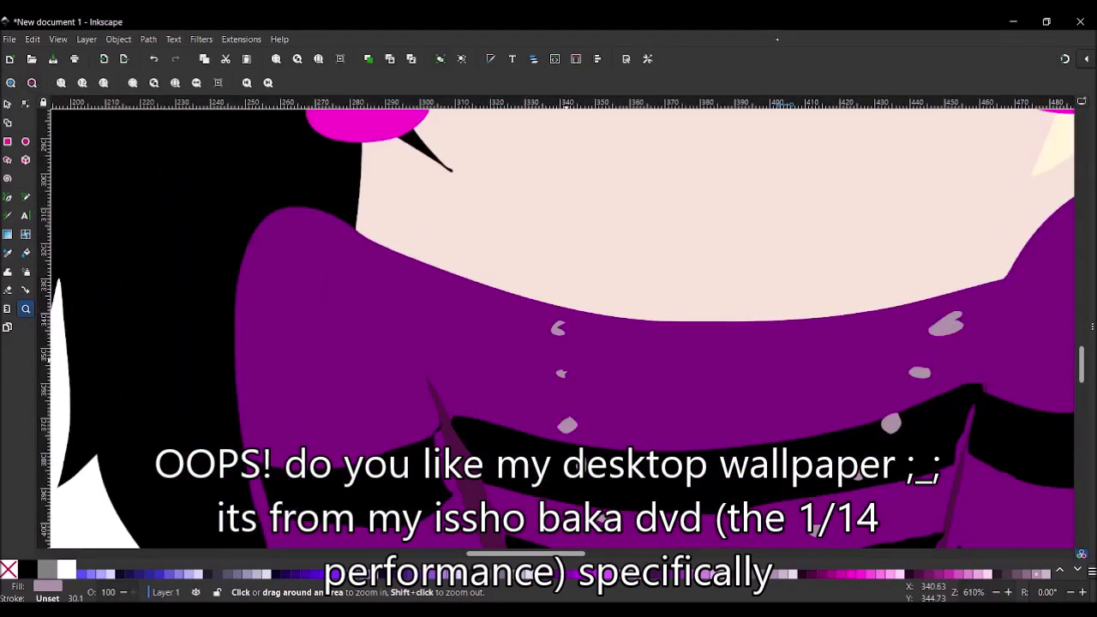
{"action": "key", "text": "p"}
{"action": "left_click_drag", "start_coordinate": [934, 317], "coordinate": [959, 325]}
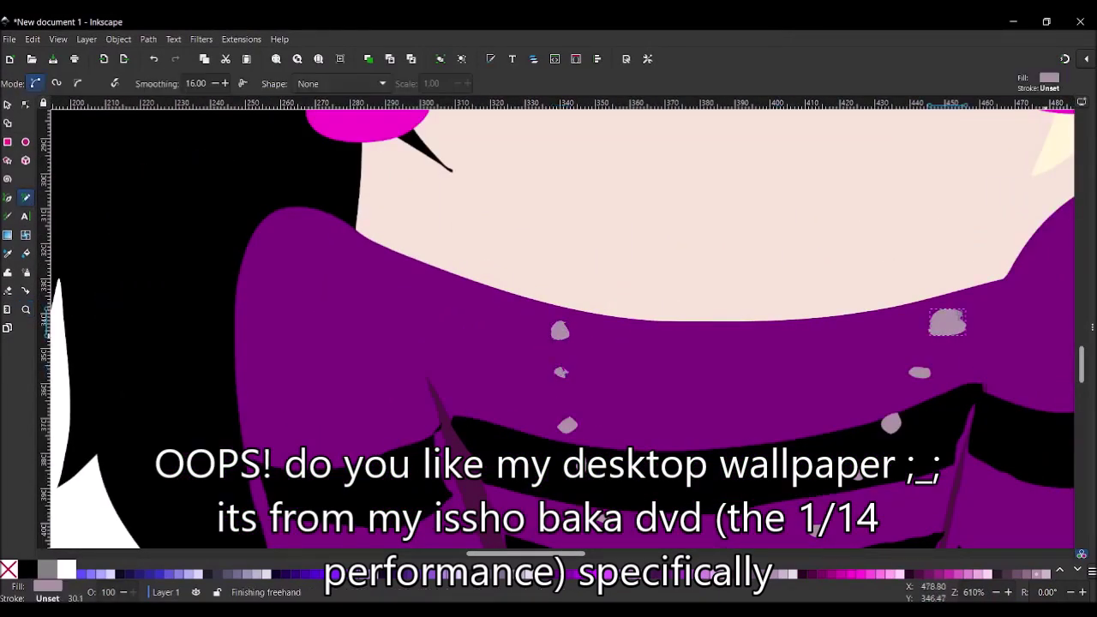
Step: Draw an elongated rounded pendant at the bottom of the necklace and mark its face with darker scribbled lettering
{"action": "scroll", "coordinate": [561, 330], "scroll_direction": "down", "scroll_amount": 6}
{"action": "mouse_move", "coordinate": [724, 386]}
{"action": "left_mouse_down"}
{"action": "mouse_move", "coordinate": [707, 390]}
{"action": "mouse_move", "coordinate": [724, 381]}
{"action": "mouse_move", "coordinate": [713, 403]}
{"action": "mouse_move", "coordinate": [722, 429]}
{"action": "mouse_move", "coordinate": [703, 445]}
{"action": "mouse_move", "coordinate": [720, 429]}
{"action": "mouse_move", "coordinate": [713, 409]}
{"action": "mouse_move", "coordinate": [696, 413]}
{"action": "left_mouse_up"}
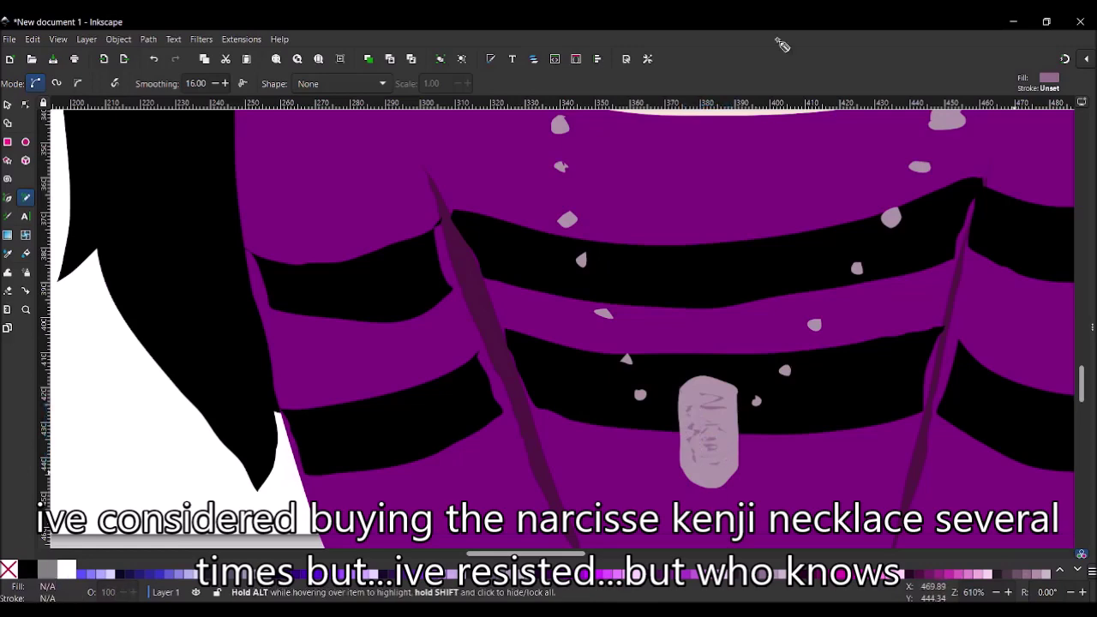
Step: Examine the stray mark at the inner end of the closed eye on the blonde side
{"action": "key", "text": "z"}
{"action": "key", "text": "minus"}
{"action": "scroll", "coordinate": [561, 326], "scroll_direction": "up", "scroll_amount": 5}
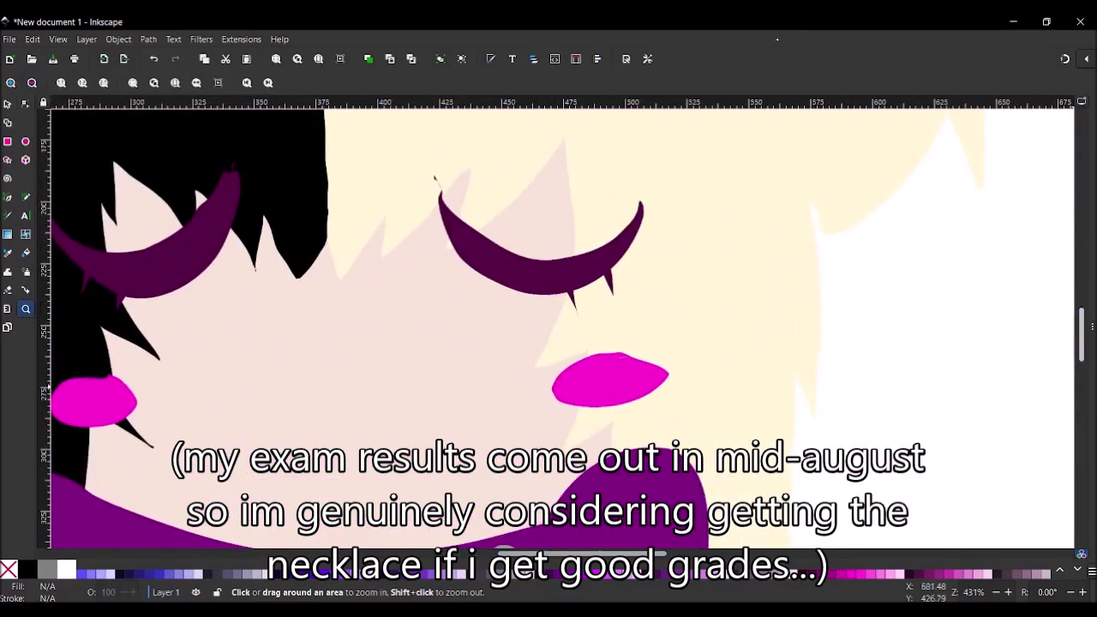
{"action": "left_click_drag", "start_coordinate": [434, 177], "coordinate": [461, 205]}
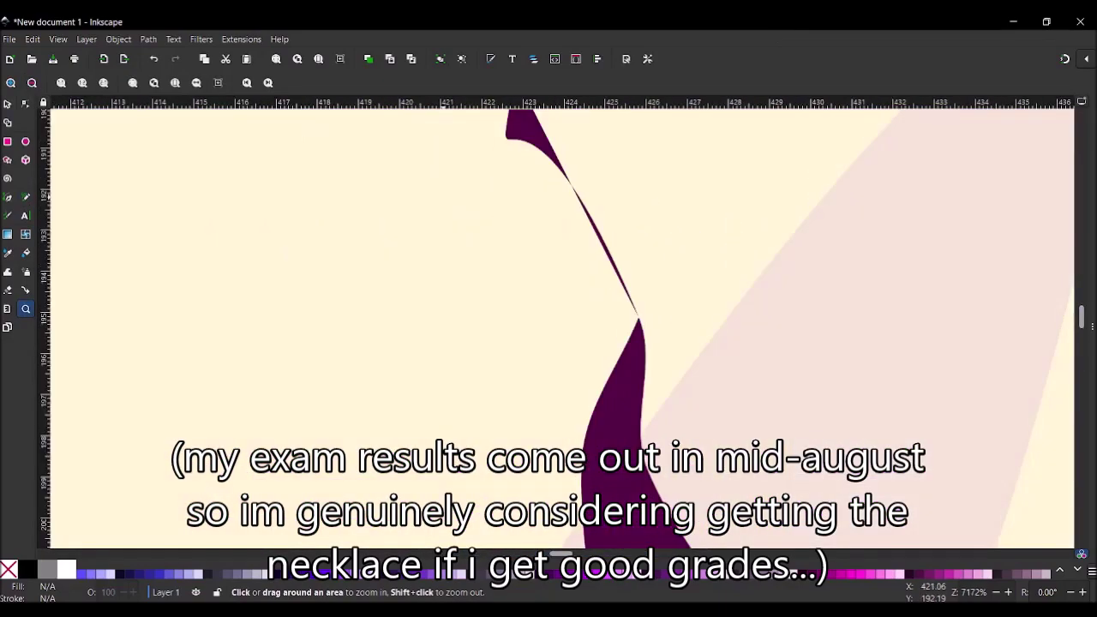
{"action": "key", "text": "minus"}
{"action": "key", "text": "minus"}
{"action": "key", "text": "minus"}
{"action": "key", "text": "minus"}
{"action": "key", "text": "minus"}
{"action": "key", "text": "minus"}
{"action": "key", "text": "minus"}
{"action": "key", "text": "minus"}
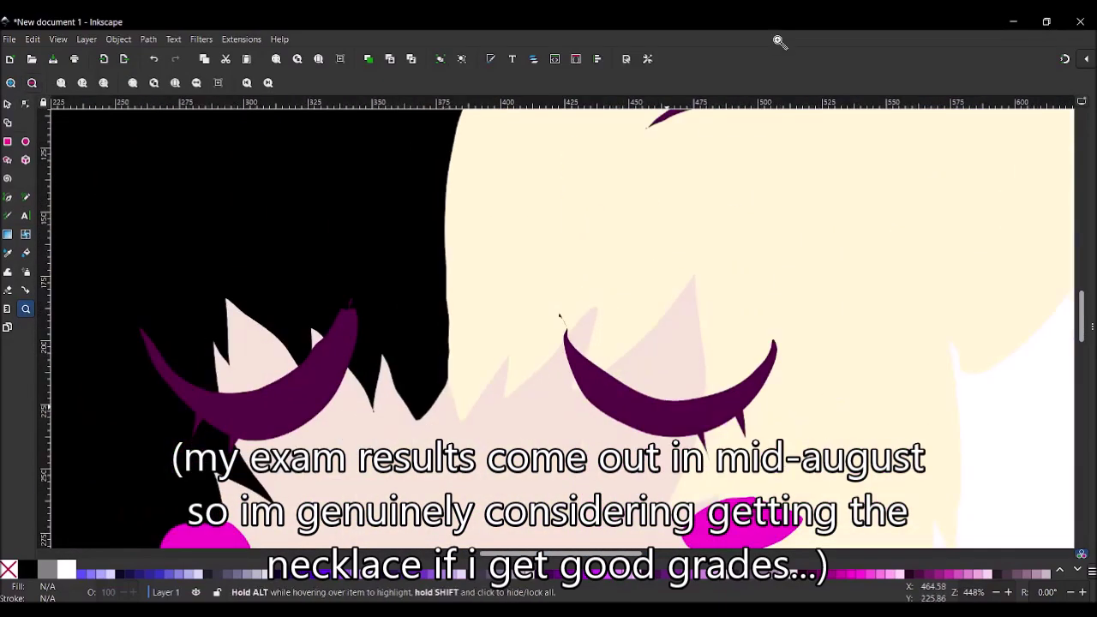
Step: Scribble lighter purple highlights on the middle of both closed eyelids
{"action": "key", "text": "p"}
{"action": "mouse_move", "coordinate": [655, 403]}
{"action": "left_mouse_down"}
{"action": "mouse_move", "coordinate": [690, 424]}
{"action": "mouse_move", "coordinate": [681, 421]}
{"action": "left_mouse_up"}
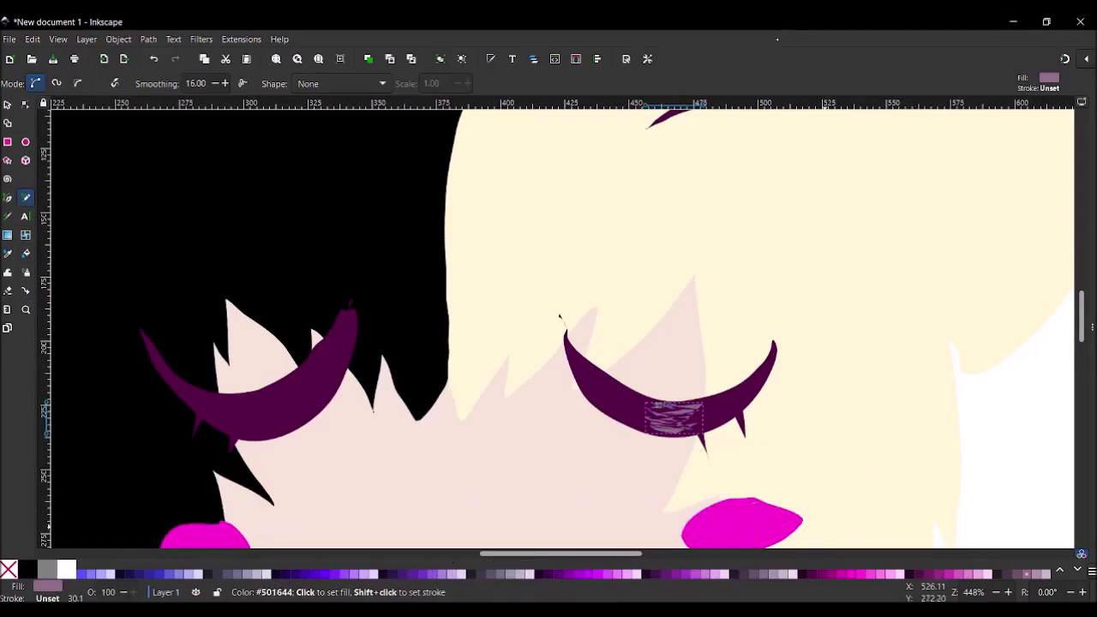
{"action": "mouse_move", "coordinate": [245, 399]}
{"action": "left_mouse_down"}
{"action": "mouse_move", "coordinate": [291, 413]}
{"action": "mouse_move", "coordinate": [274, 424]}
{"action": "mouse_move", "coordinate": [276, 392]}
{"action": "mouse_move", "coordinate": [257, 412]}
{"action": "mouse_move", "coordinate": [284, 431]}
{"action": "left_mouse_up"}
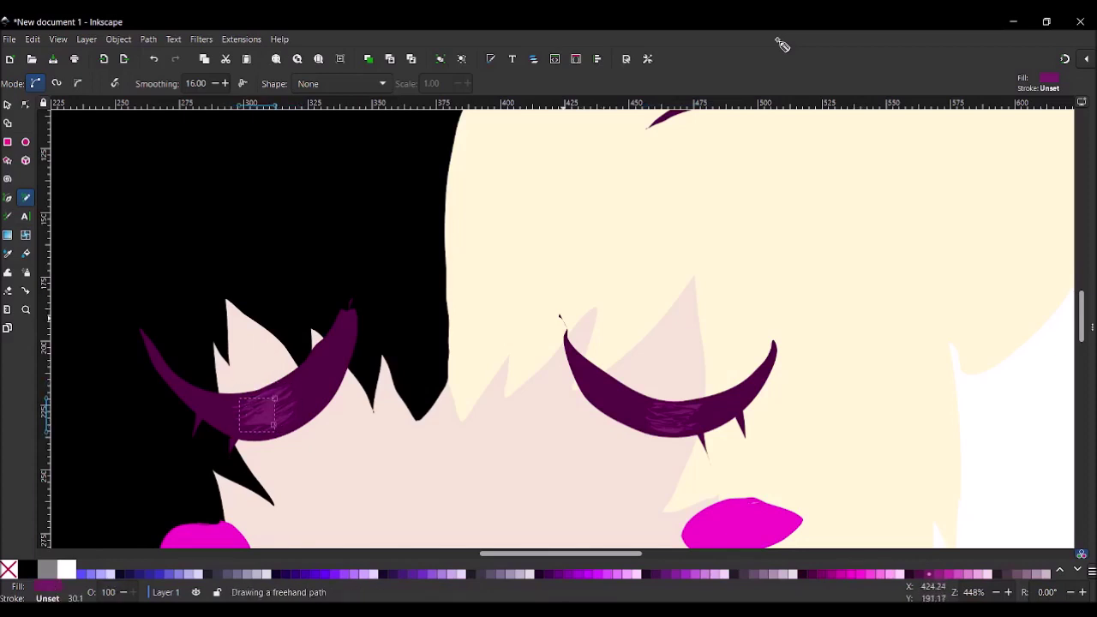
Step: Draw a thin mouth line above the sweater collar in light peach #FFCCAA and add a tiny nose in the same color
{"action": "scroll", "coordinate": [310, 323], "scroll_direction": "down", "scroll_amount": 6}
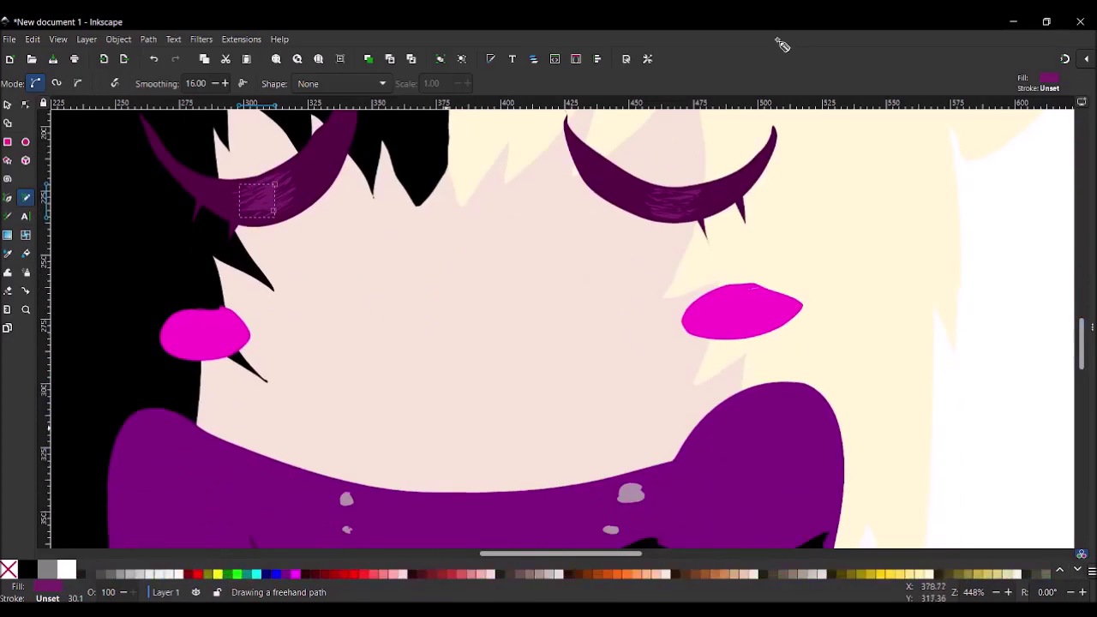
{"action": "left_click_drag", "start_coordinate": [462, 423], "coordinate": [448, 426]}
{"action": "left_click", "coordinate": [930, 574]}
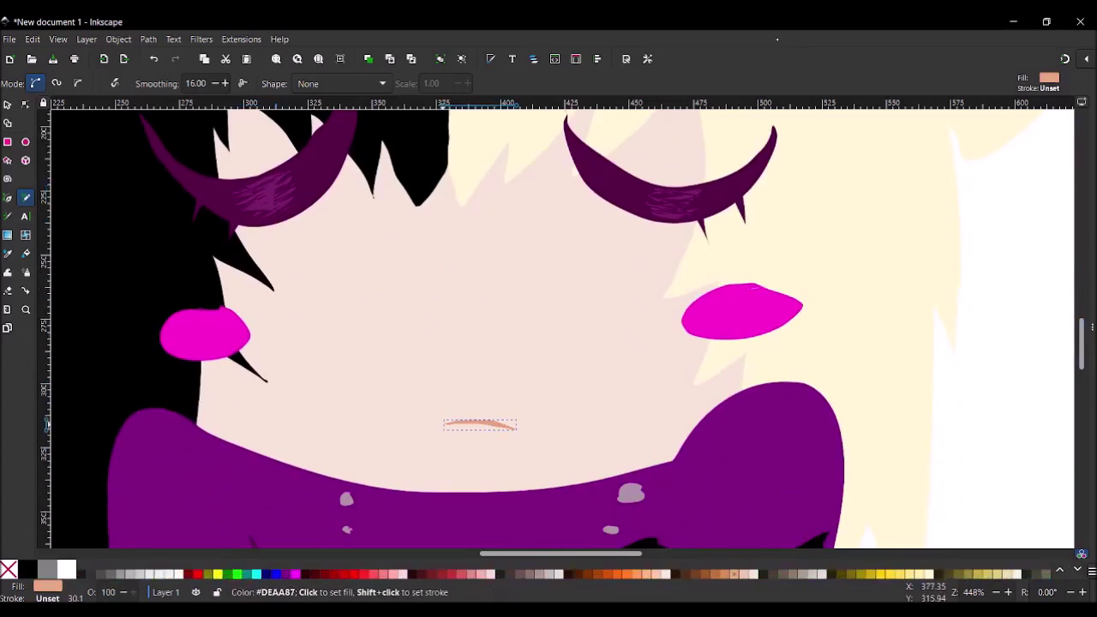
{"action": "left_click", "coordinate": [666, 580]}
{"action": "left_click", "coordinate": [652, 580]}
{"action": "left_click", "coordinate": [667, 579]}
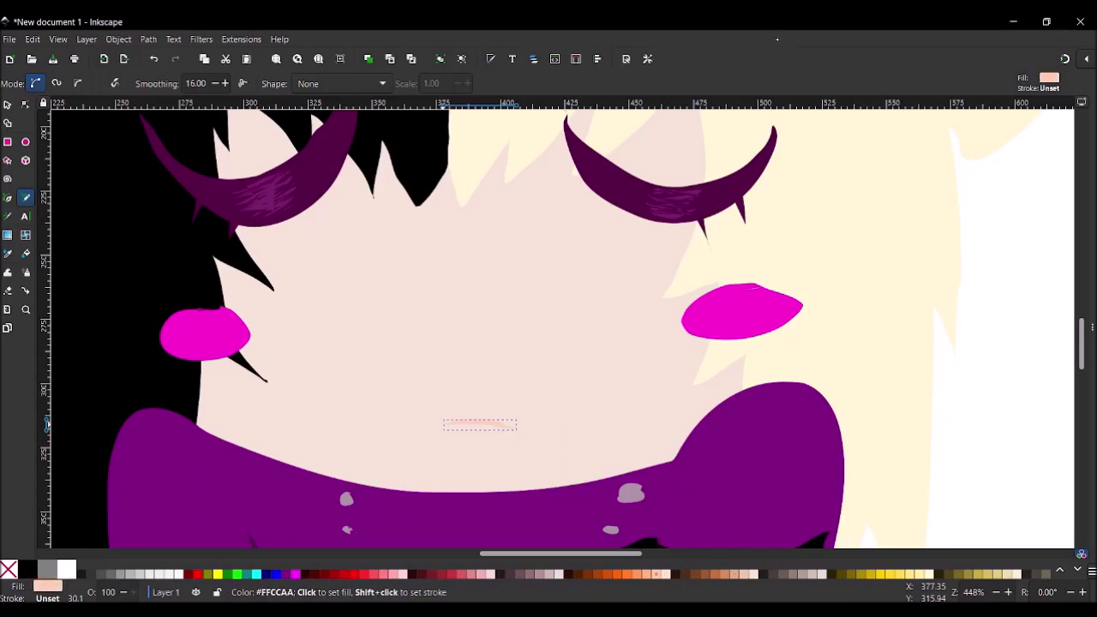
{"action": "left_click", "coordinate": [470, 307]}
Step: Paint over the stray marks at the inner ends of both closed eyes and over both eyebrows in the matching hair colors
{"action": "scroll", "coordinate": [470, 307], "scroll_direction": "up", "scroll_amount": 10}
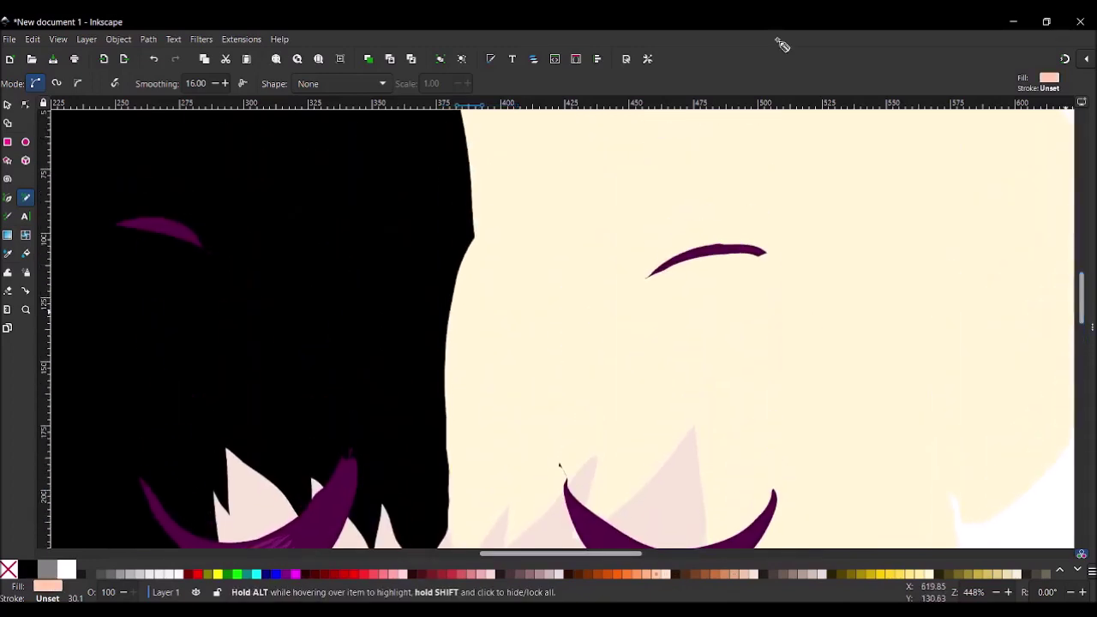
{"action": "key", "text": "ctrl+z"}
{"action": "left_click", "coordinate": [566, 470], "text": "ctrl"}
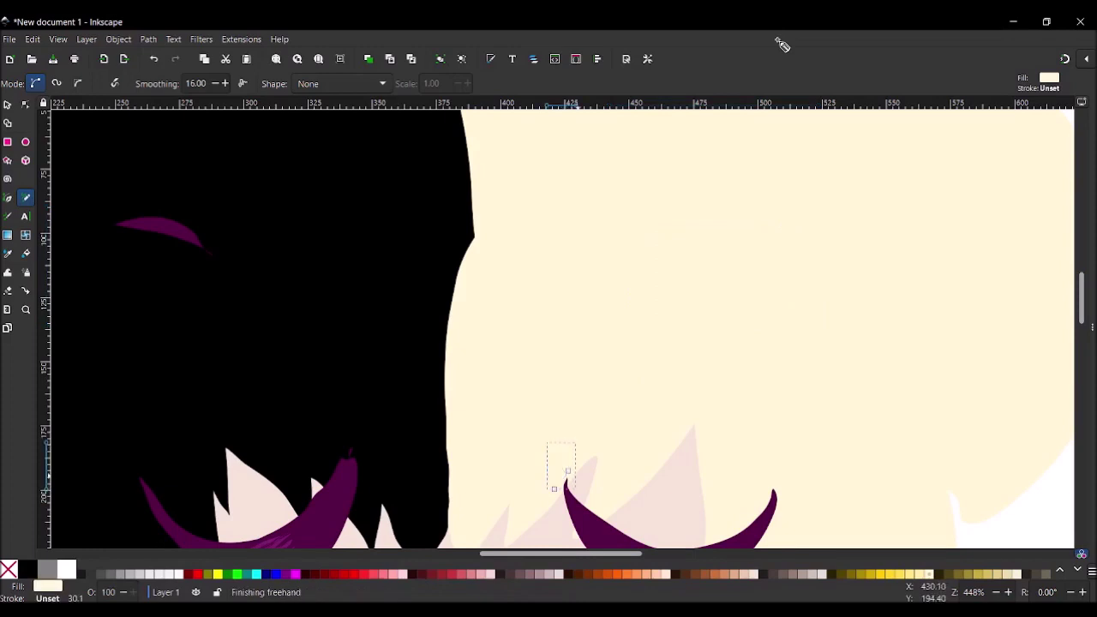
{"action": "left_click_drag", "start_coordinate": [347, 438], "coordinate": [355, 447]}
{"action": "left_click_drag", "start_coordinate": [152, 186], "coordinate": [234, 206]}
Step: Draw a small arched mouth below the nose in dark purple
{"action": "scroll", "coordinate": [557, 326], "scroll_direction": "down", "scroll_amount": 9}
{"action": "mouse_move", "coordinate": [420, 476]}
{"action": "left_mouse_down"}
{"action": "mouse_move", "coordinate": [515, 493]}
{"action": "mouse_move", "coordinate": [420, 478]}
{"action": "left_mouse_up"}
{"action": "left_click", "coordinate": [548, 573]}
{"action": "key", "text": "Escape"}
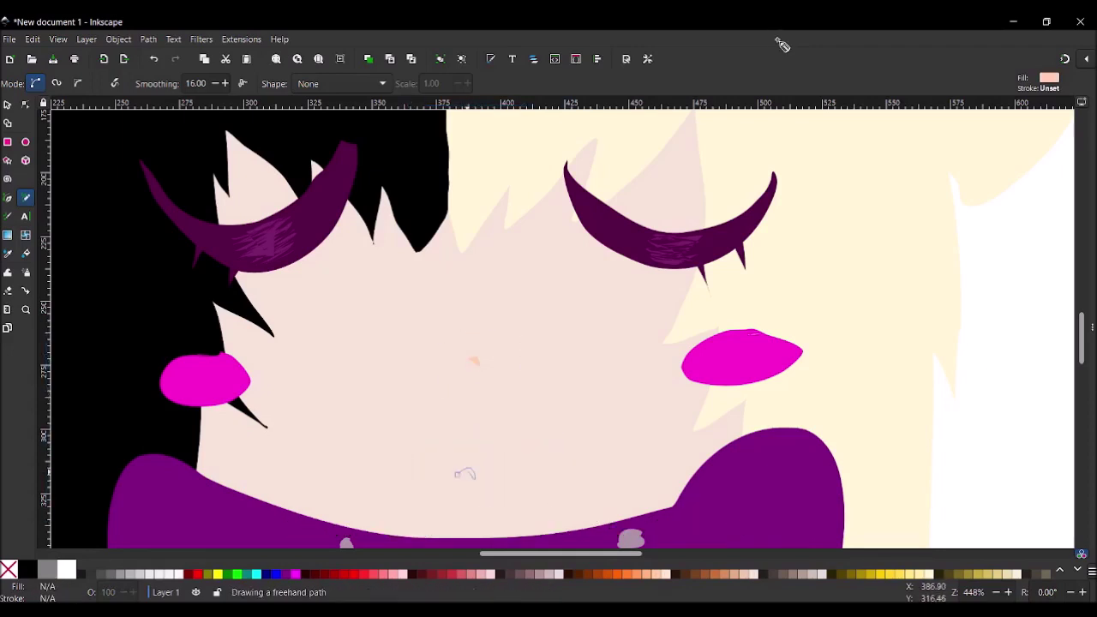
Step: Draw a new slanted eyebrow in dark purple above each closed eye
{"action": "scroll", "coordinate": [557, 330], "scroll_direction": "down", "scroll_amount": 10}
{"action": "scroll", "coordinate": [309, 340], "scroll_direction": "up", "scroll_amount": 10}
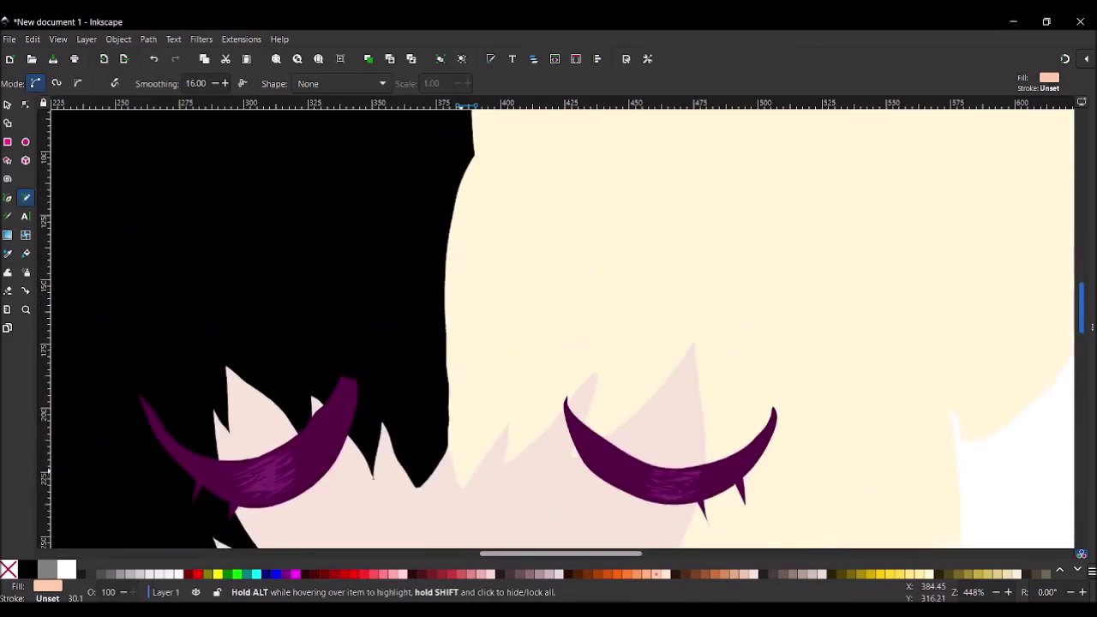
{"action": "left_click_drag", "start_coordinate": [644, 178], "coordinate": [738, 212]}
{"action": "left_click_drag", "start_coordinate": [648, 163], "coordinate": [743, 210]}
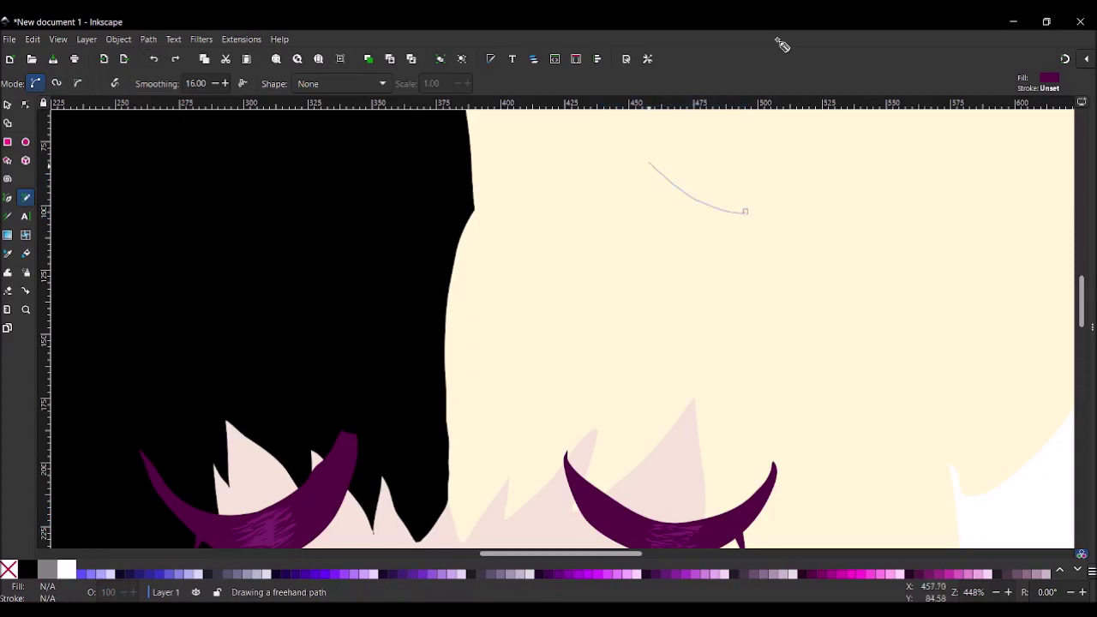
{"action": "left_click_drag", "start_coordinate": [171, 146], "coordinate": [225, 123]}
Step: Draw a large freehand heart on the blank area beside the blonde hair and fill it with crimson
{"action": "key", "text": "z"}
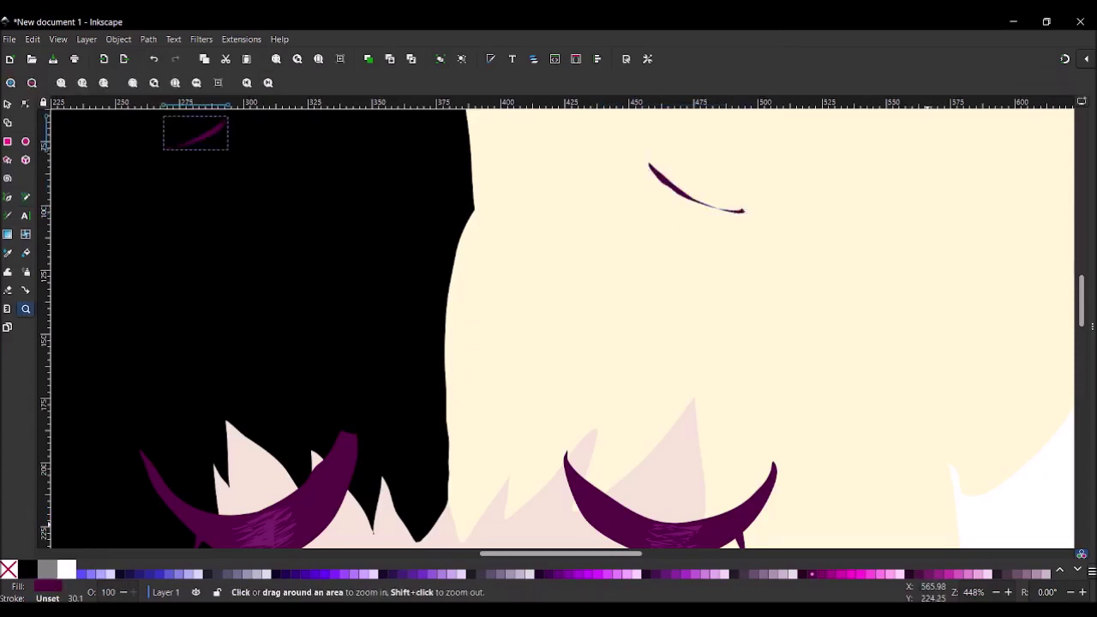
{"action": "left_click", "coordinate": [31, 82]}
{"action": "scroll", "coordinate": [561, 325], "scroll_direction": "down", "scroll_amount": 3}
{"action": "scroll", "coordinate": [561, 326], "scroll_direction": "right", "scroll_amount": 6}
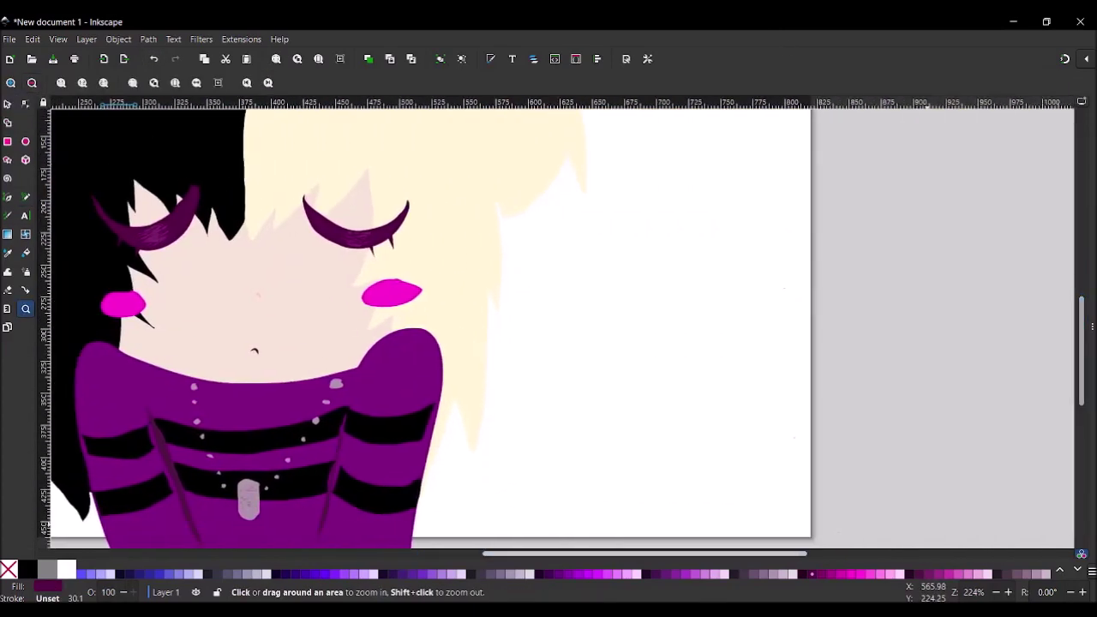
{"action": "key", "text": "p"}
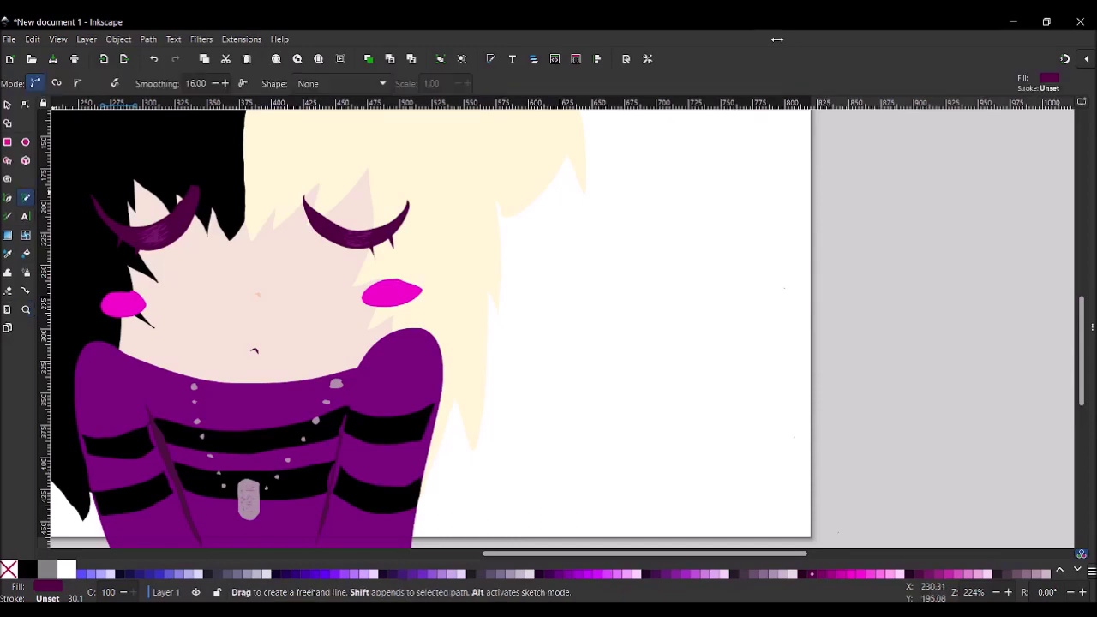
{"action": "mouse_move", "coordinate": [675, 227]}
{"action": "left_mouse_down"}
{"action": "mouse_move", "coordinate": [705, 452]}
{"action": "mouse_move", "coordinate": [698, 249]}
{"action": "mouse_move", "coordinate": [660, 218]}
{"action": "mouse_move", "coordinate": [728, 460]}
{"action": "left_mouse_up"}
{"action": "key", "text": "ctrl+z"}
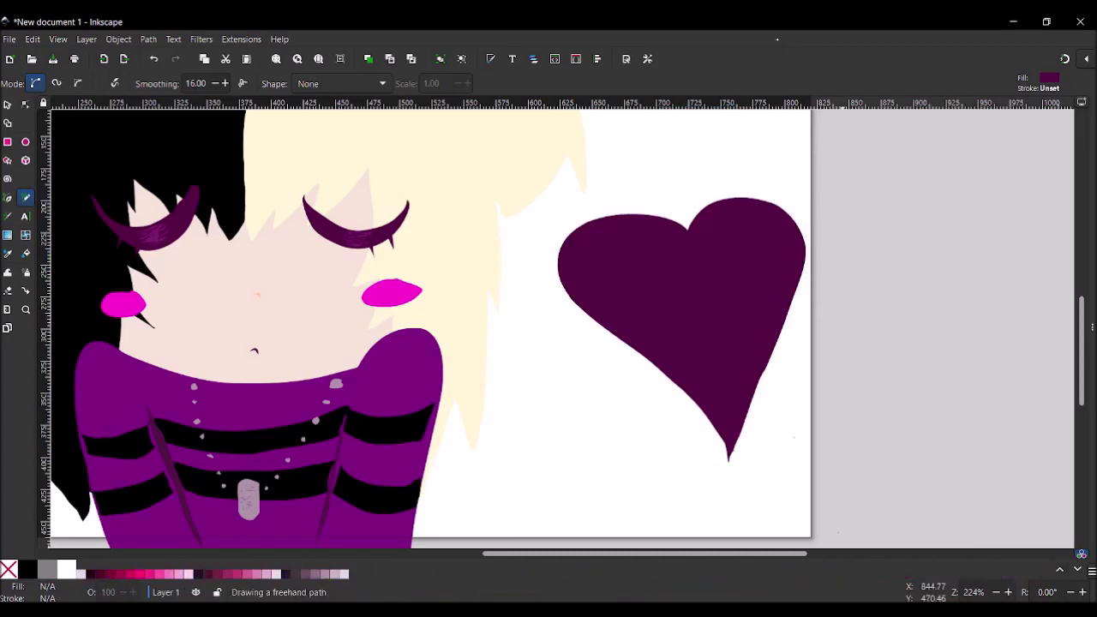
{"action": "key", "text": "u"}
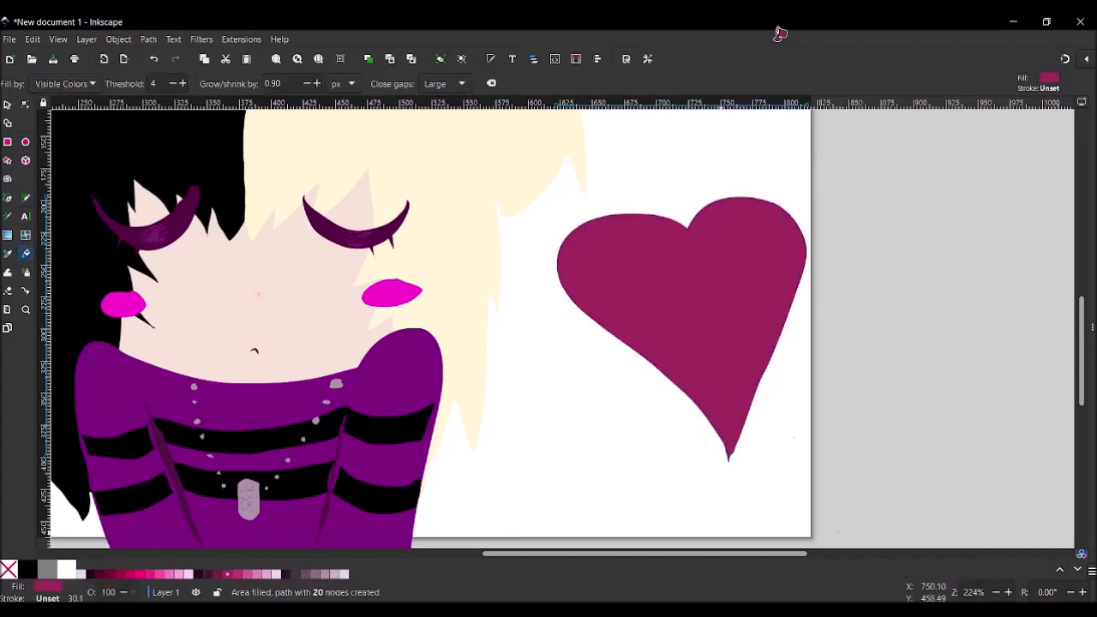
Step: Erase along the heart's lower edges to trim its drooping tip into a clean point
{"action": "key", "text": "shift+e"}
{"action": "left_click_drag", "start_coordinate": [688, 422], "coordinate": [727, 471]}
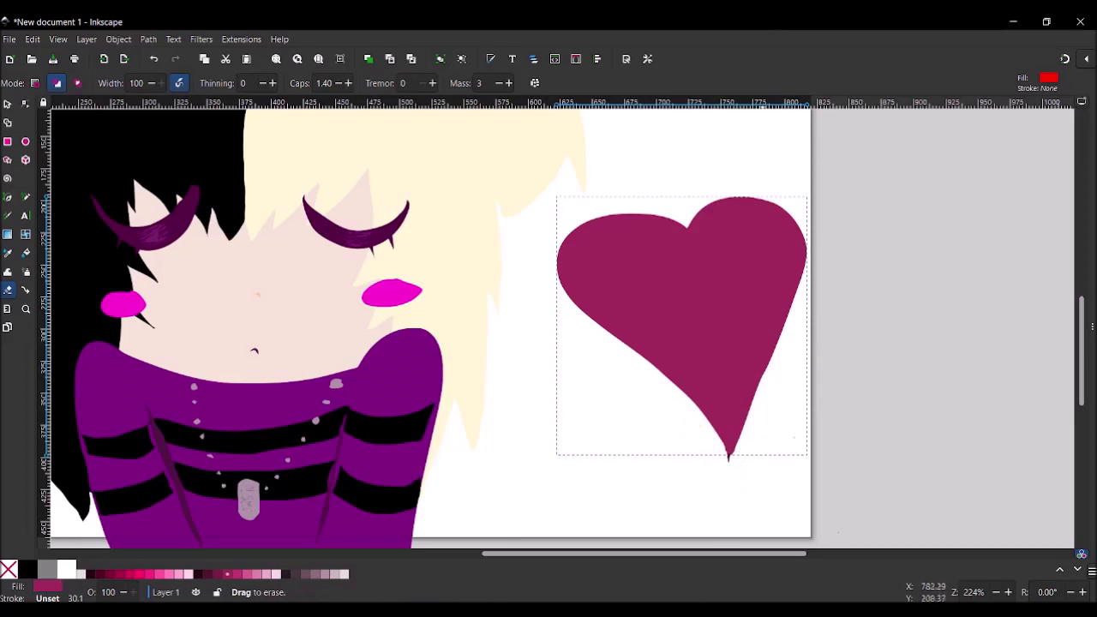
{"action": "mouse_move", "coordinate": [744, 402]}
{"action": "left_mouse_down"}
{"action": "mouse_move", "coordinate": [714, 428]}
{"action": "mouse_move", "coordinate": [698, 476]}
{"action": "mouse_move", "coordinate": [746, 446]}
{"action": "left_mouse_up"}
{"action": "left_click_drag", "start_coordinate": [771, 386], "coordinate": [730, 479]}
{"action": "left_click_drag", "start_coordinate": [572, 326], "coordinate": [775, 489]}
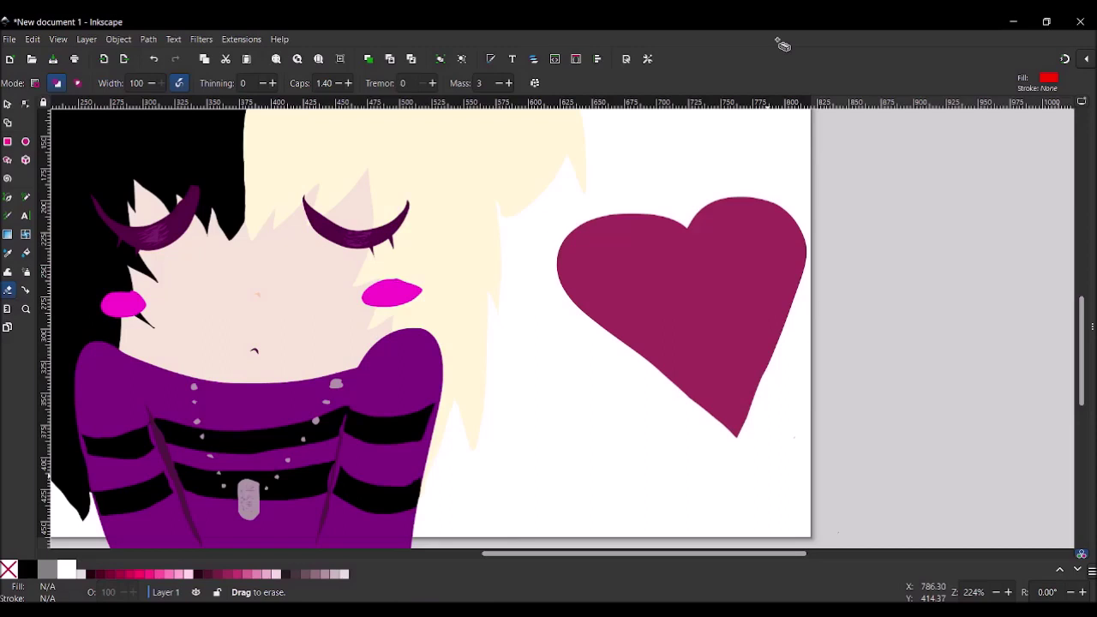
Step: Draw a jagged-edged darker maroon hair shape over one half of the heart and erase what spills past the heart's outline
{"action": "key", "text": "z"}
{"action": "left_click", "coordinate": [821, 424]}
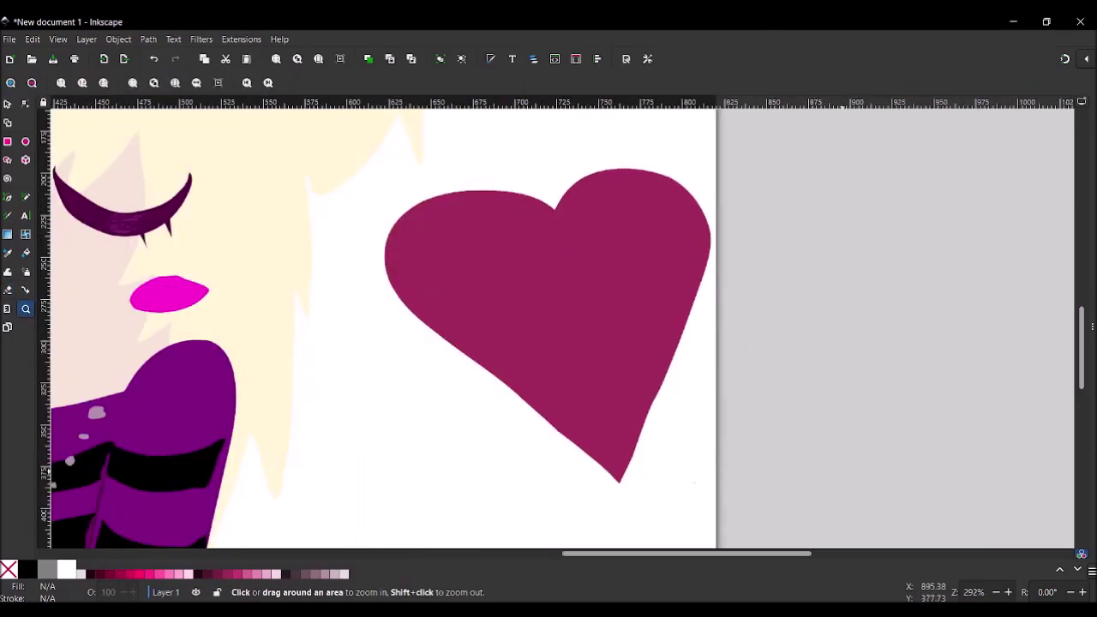
{"action": "key", "text": "p"}
{"action": "left_click_drag", "start_coordinate": [536, 204], "coordinate": [538, 205]}
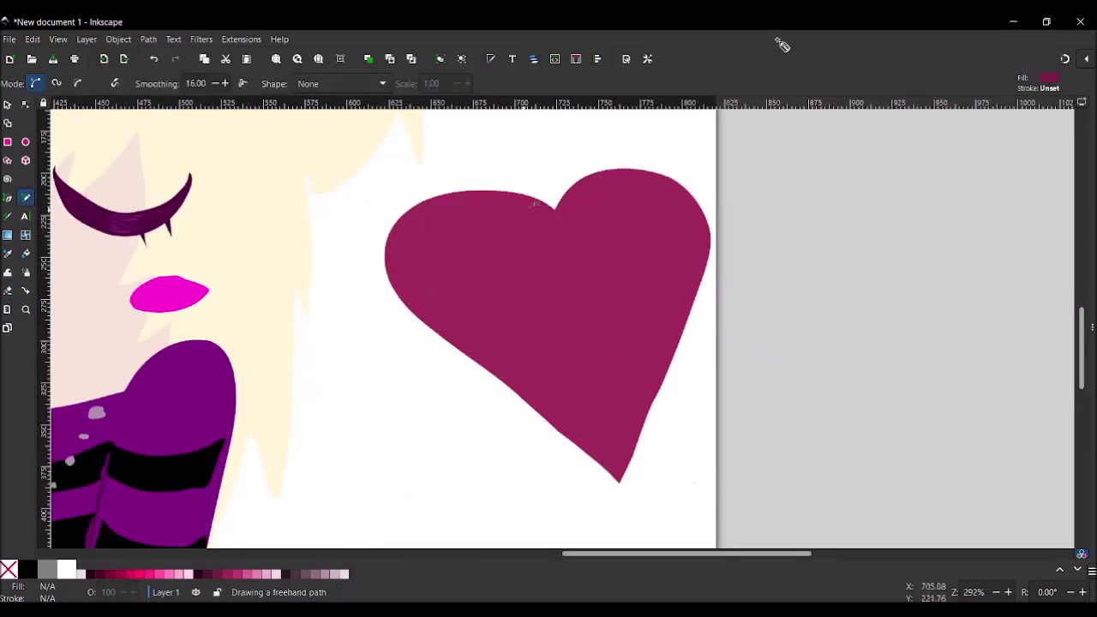
{"action": "left_click_drag", "start_coordinate": [572, 391], "coordinate": [572, 390]}
{"action": "left_click", "coordinate": [153, 59]}
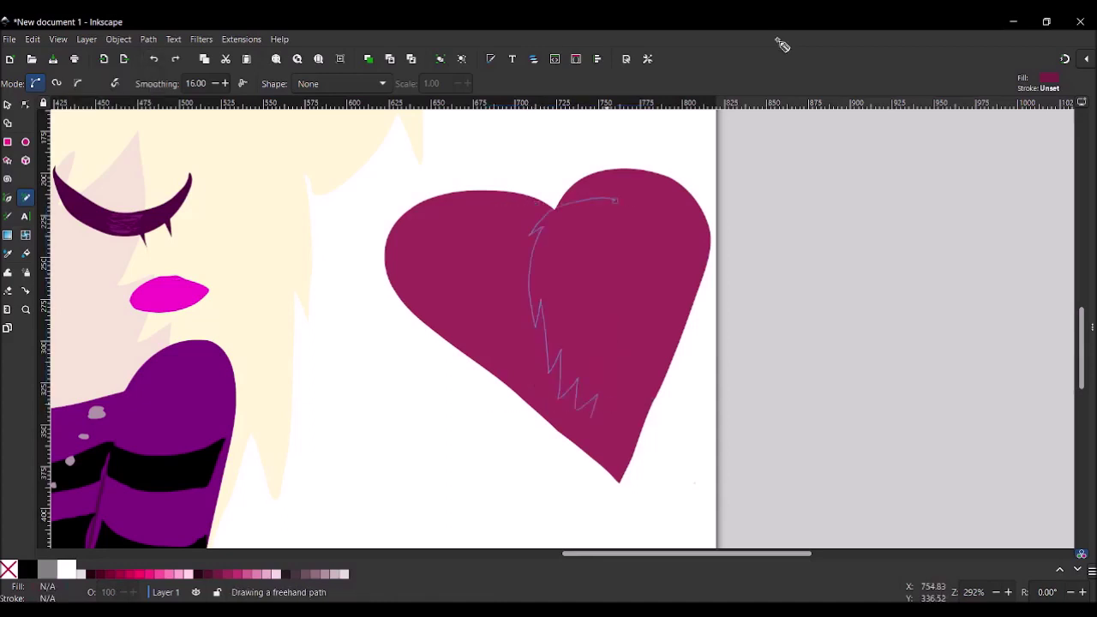
{"action": "left_click_drag", "start_coordinate": [595, 420], "coordinate": [614, 202]}
{"action": "left_click_drag", "start_coordinate": [598, 213], "coordinate": [666, 193]}
{"action": "left_click_drag", "start_coordinate": [660, 402], "coordinate": [651, 407]}
{"action": "key", "text": "shift+e"}
{"action": "mouse_move", "coordinate": [555, 176]}
{"action": "left_mouse_down"}
{"action": "mouse_move", "coordinate": [598, 151]}
{"action": "mouse_move", "coordinate": [676, 392]}
{"action": "mouse_move", "coordinate": [614, 506]}
{"action": "left_mouse_up"}
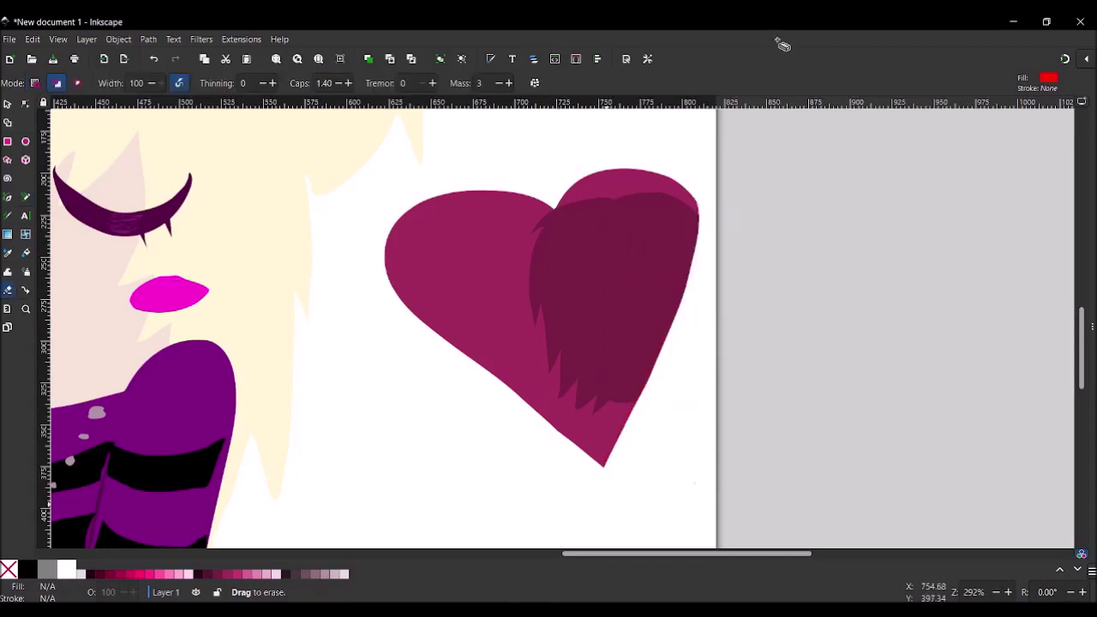
Step: Cover the heart's lower tip with the same dark maroon and erase the overflow around the point
{"action": "key", "text": "p"}
{"action": "left_click_drag", "start_coordinate": [581, 375], "coordinate": [582, 374]}
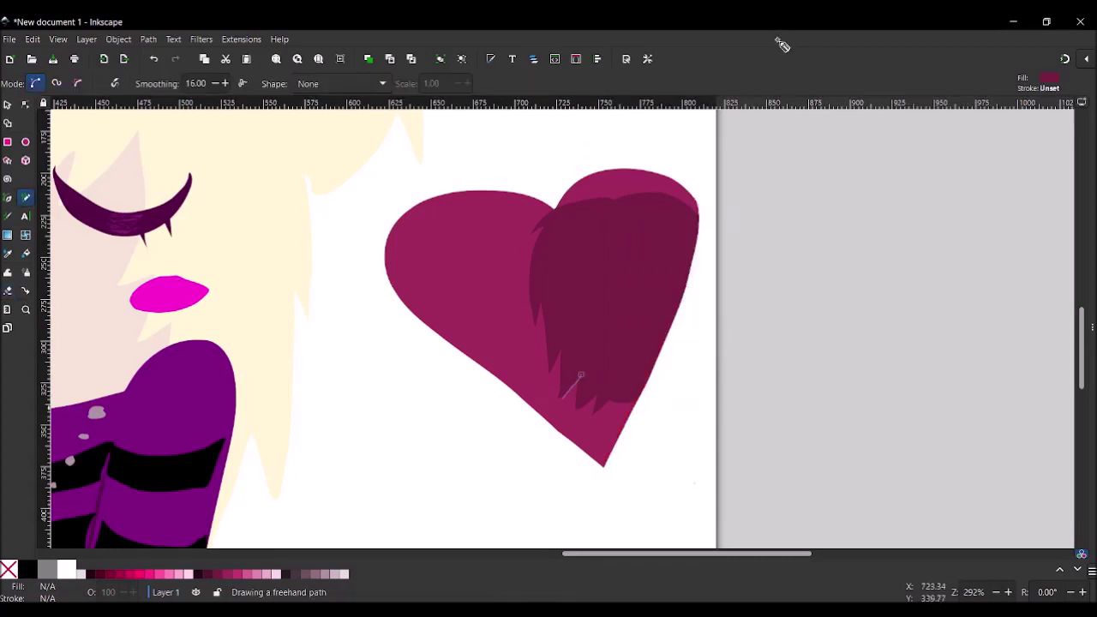
{"action": "left_click_drag", "start_coordinate": [651, 392], "coordinate": [639, 387]}
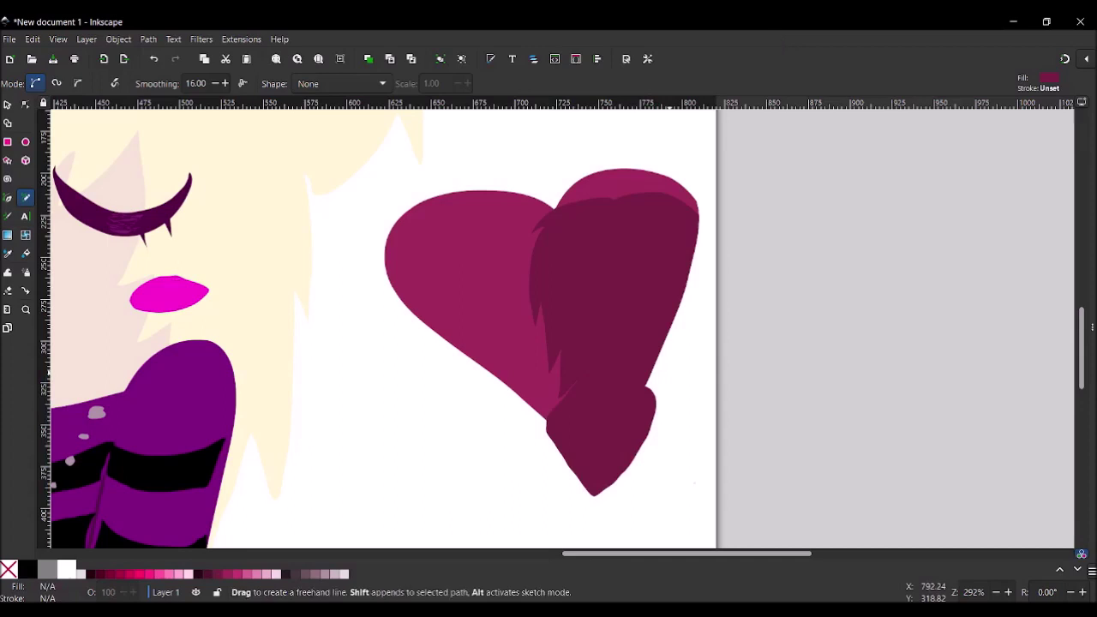
{"action": "key", "text": "shift+e"}
{"action": "mouse_move", "coordinate": [435, 371]}
{"action": "left_mouse_down"}
{"action": "mouse_move", "coordinate": [642, 502]}
{"action": "mouse_move", "coordinate": [715, 148]}
{"action": "left_mouse_up"}
{"action": "left_click_drag", "start_coordinate": [548, 489], "coordinate": [610, 514]}
{"action": "key", "text": "p"}
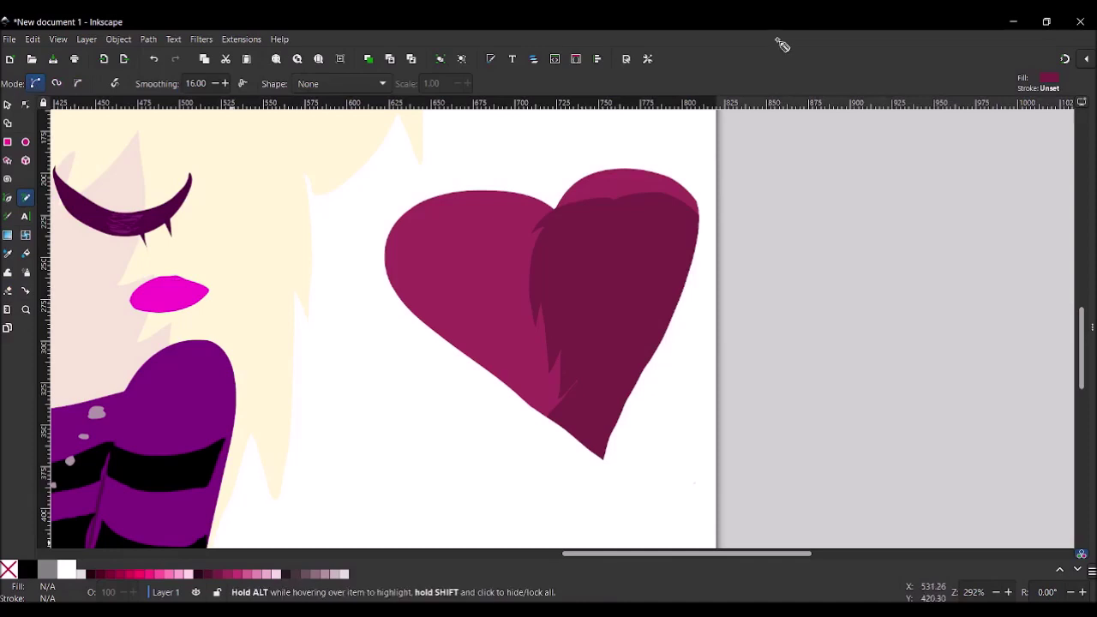
Step: Draw a curved face outline, a small mouth, jagged hair strands and a closed eye in deeper maroon on the heart's dark half
{"action": "key", "text": "z"}
{"action": "left_click_drag", "start_coordinate": [366, 149], "coordinate": [734, 331]}
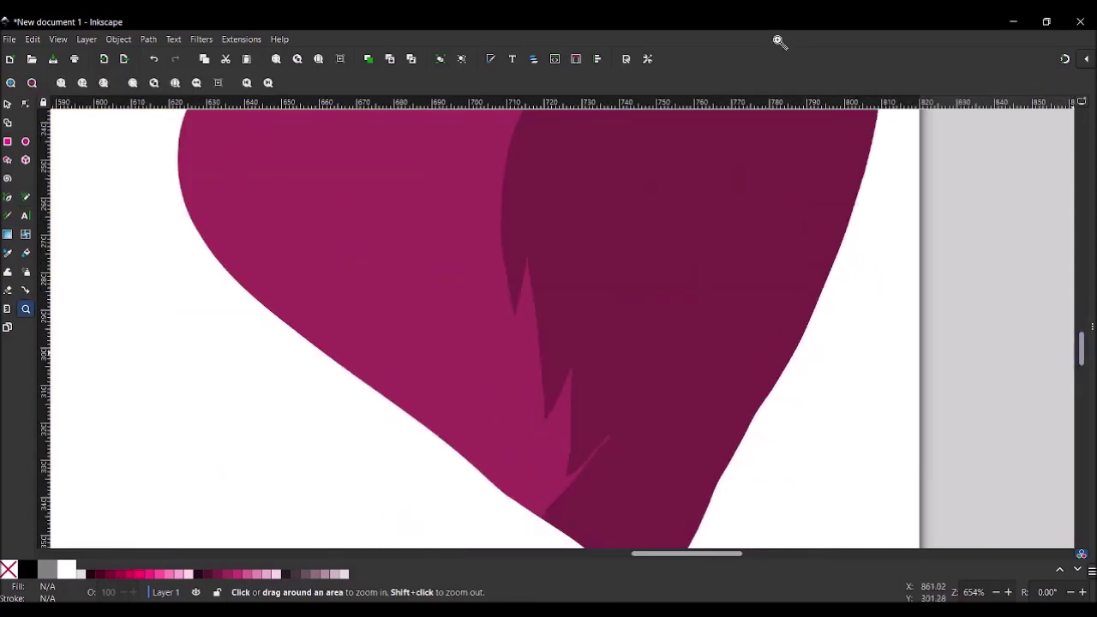
{"action": "key", "text": "p"}
{"action": "left_click_drag", "start_coordinate": [581, 174], "coordinate": [737, 418]}
{"action": "scroll", "coordinate": [781, 45], "scroll_direction": "up", "scroll_amount": 4}
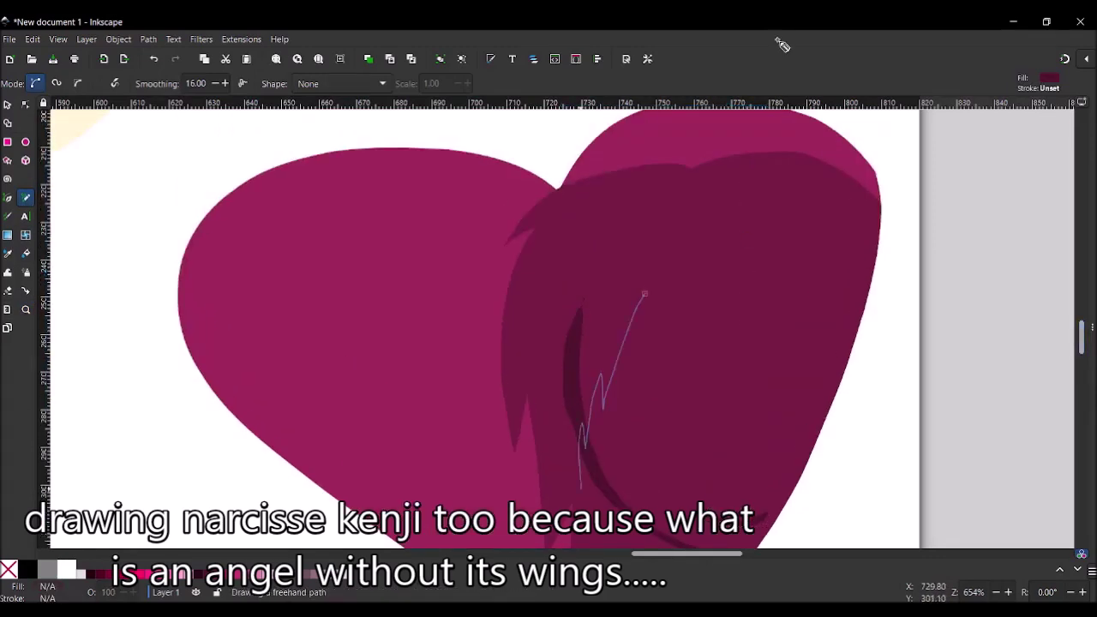
{"action": "left_click_drag", "start_coordinate": [644, 294], "coordinate": [760, 277]}
Step: Add a jagged eyebrow above the heart face's closed eye and further deep maroon strands on both sides of the face
{"action": "left_click_drag", "start_coordinate": [686, 242], "coordinate": [711, 221]}
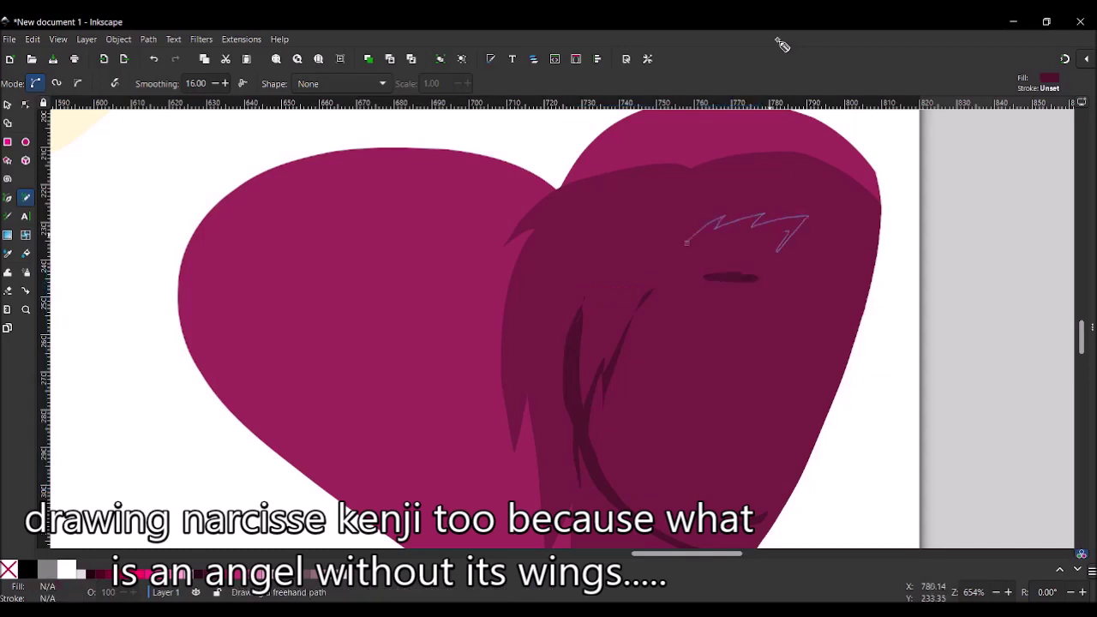
{"action": "left_click_drag", "start_coordinate": [776, 251], "coordinate": [775, 251]}
{"action": "left_click_drag", "start_coordinate": [806, 304], "coordinate": [814, 441]}
{"action": "key", "text": "ctrl+z"}
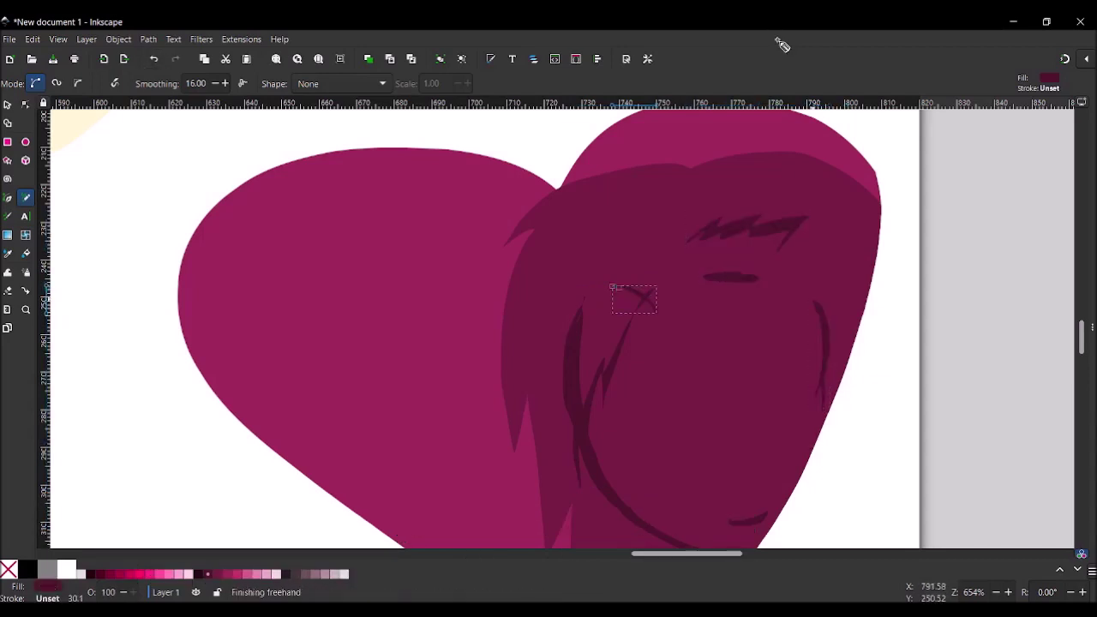
Step: Draw a trail of small greyish-mauve necklace beads and a tapered pendant below the heart's face
{"action": "left_click_drag", "start_coordinate": [1080, 339], "coordinate": [1080, 364]}
{"action": "key", "text": "ctrl+z"}
{"action": "left_click_drag", "start_coordinate": [639, 259], "coordinate": [646, 259]}
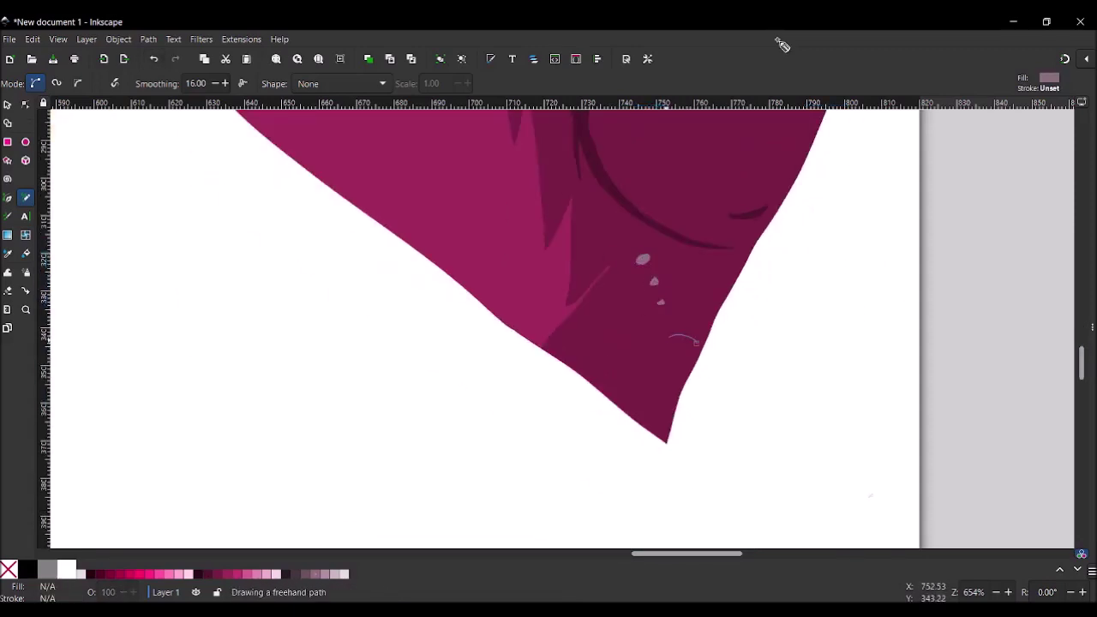
{"action": "left_click_drag", "start_coordinate": [695, 342], "coordinate": [696, 344]}
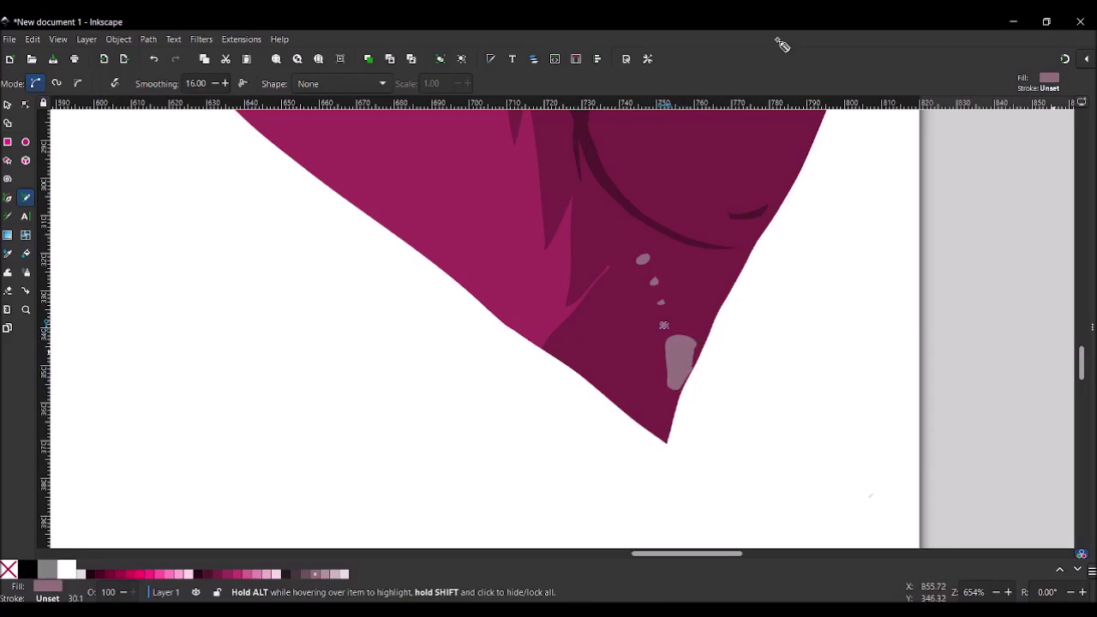
Step: Add small crimson blush marks on both cheeks of the heart's face
{"action": "scroll", "coordinate": [614, 309], "scroll_direction": "up", "scroll_amount": 5}
{"action": "left_click_drag", "start_coordinate": [603, 310], "coordinate": [612, 305]}
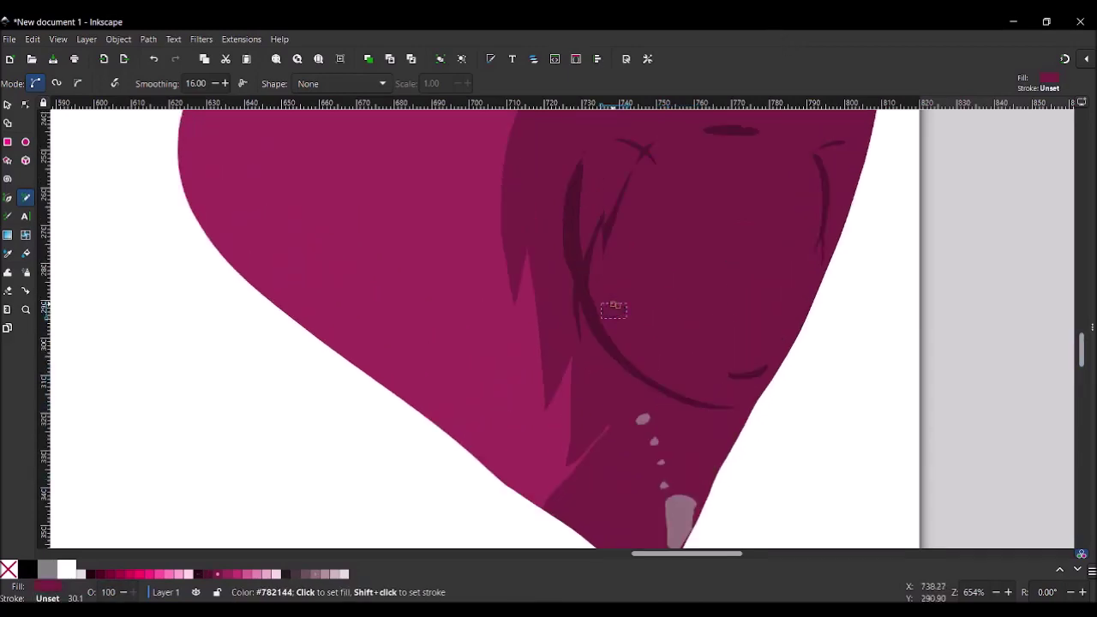
{"action": "left_click_drag", "start_coordinate": [803, 311], "coordinate": [799, 313]}
Step: Try to draw a pink scalloped frame shape around the edges of the whole page
{"action": "key", "text": "grave"}
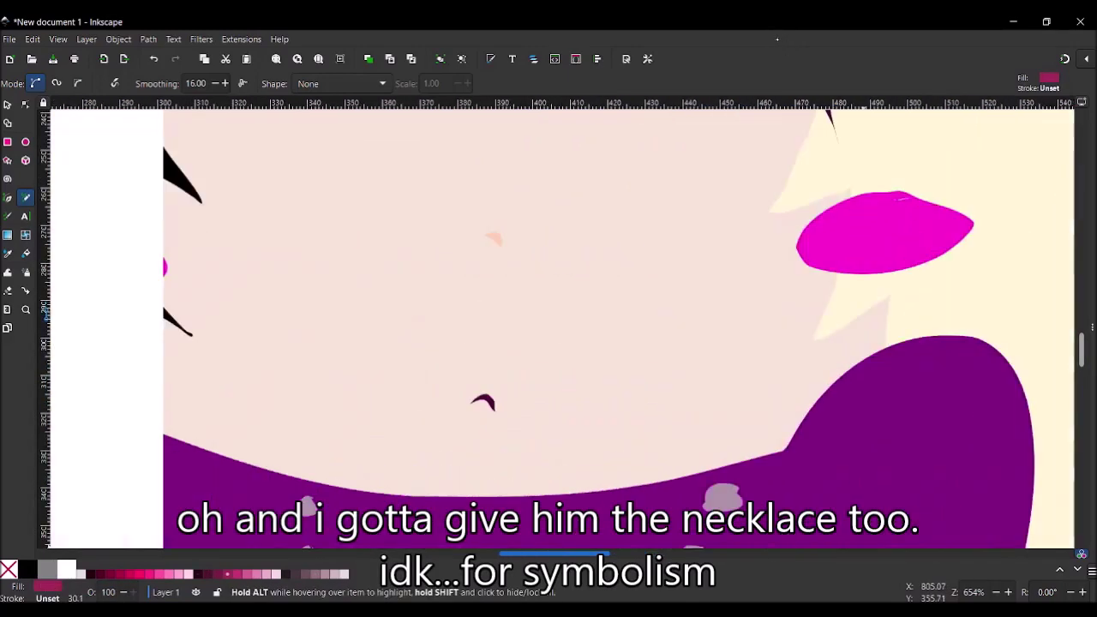
{"action": "key", "text": "z"}
{"action": "key", "text": "minus"}
{"action": "key", "text": "minus"}
{"action": "key", "text": "minus"}
{"action": "key", "text": "minus"}
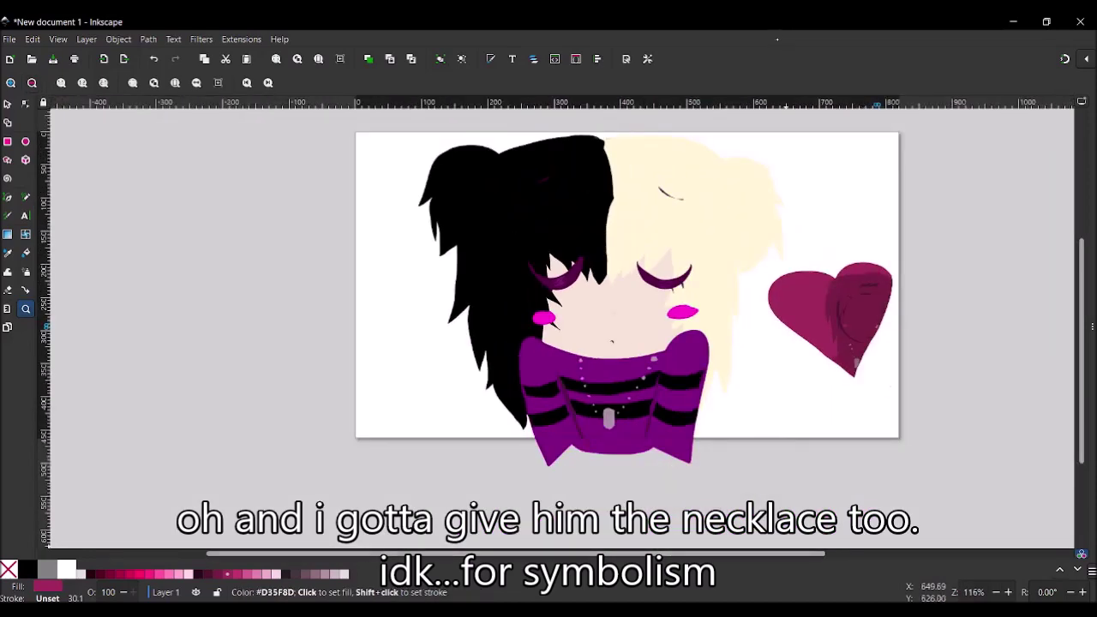
{"action": "key", "text": "p"}
{"action": "left_click_drag", "start_coordinate": [357, 130], "coordinate": [383, 136]}
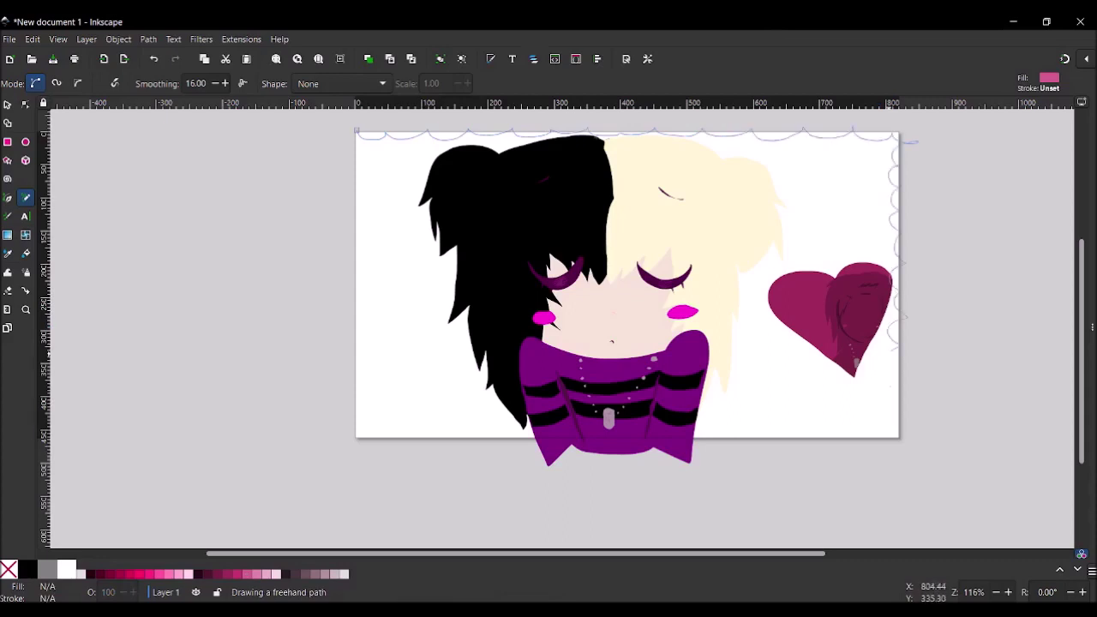
{"action": "left_click_drag", "start_coordinate": [505, 429], "coordinate": [364, 433]}
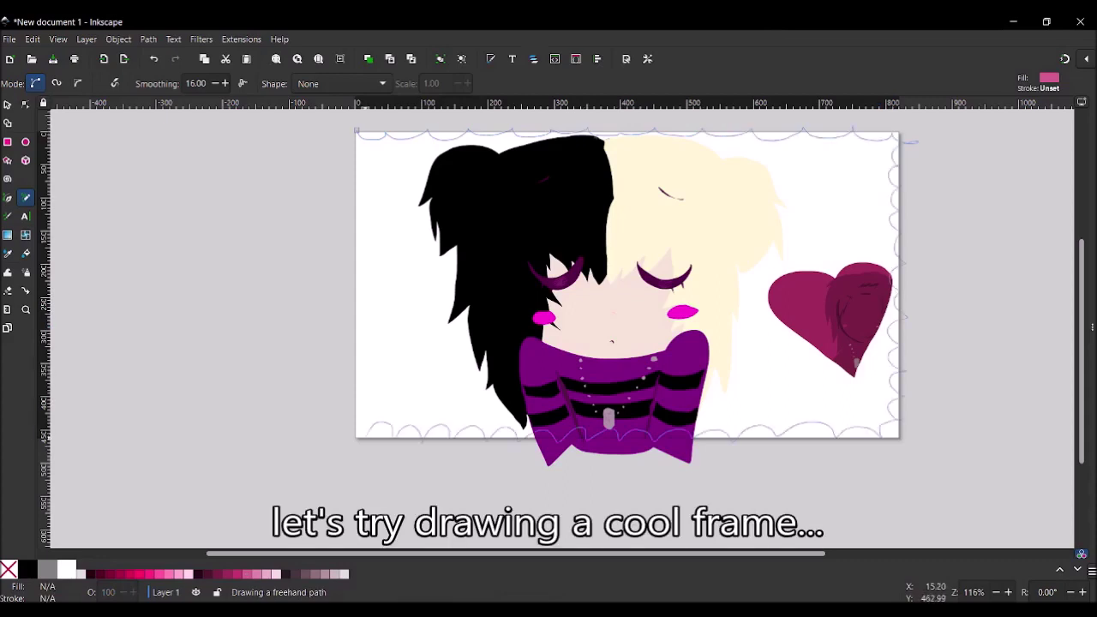
{"action": "left_click_drag", "start_coordinate": [356, 167], "coordinate": [352, 125]}
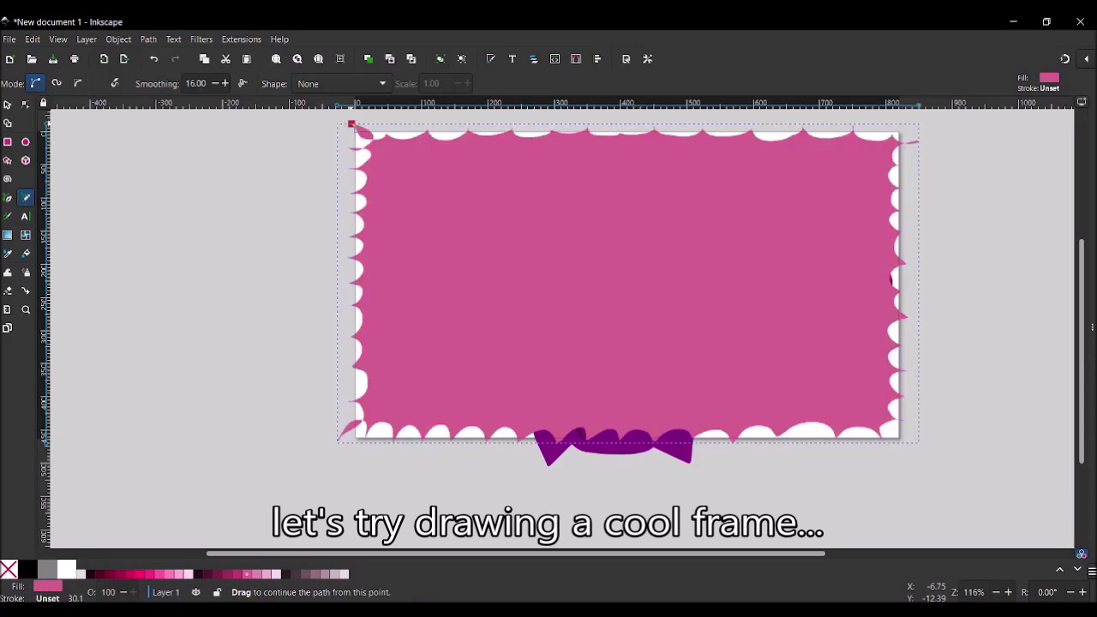
{"action": "key", "text": "ctrl+z"}
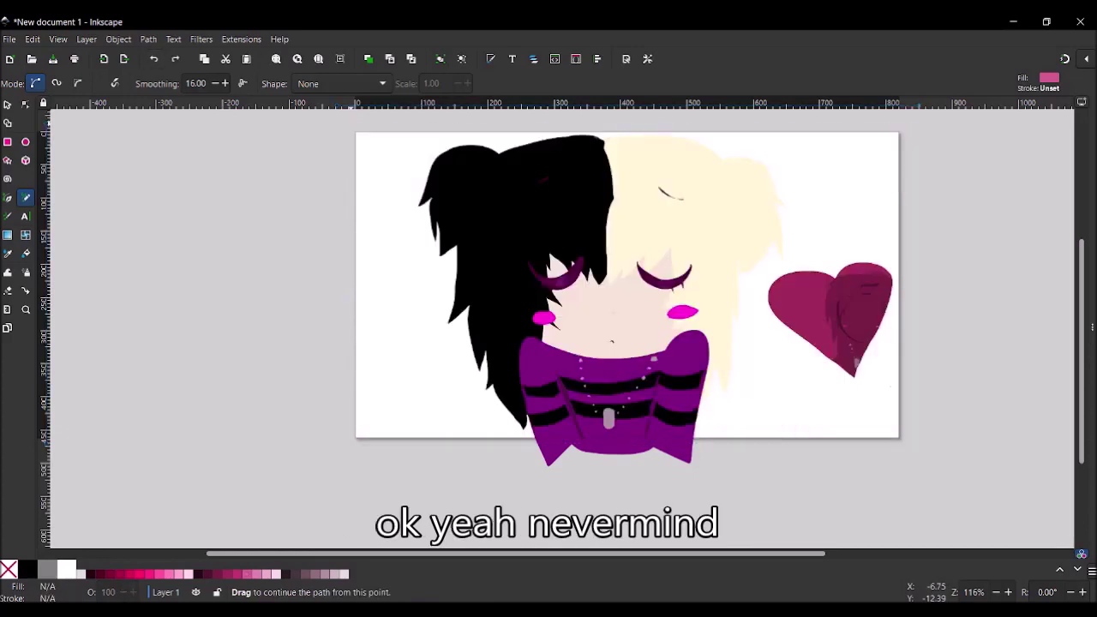
{"action": "mouse_move", "coordinate": [343, 363]}
{"action": "left_mouse_down"}
{"action": "mouse_move", "coordinate": [452, 463]}
{"action": "mouse_move", "coordinate": [340, 365]}
{"action": "left_mouse_up"}
{"action": "key", "text": "ctrl+z"}
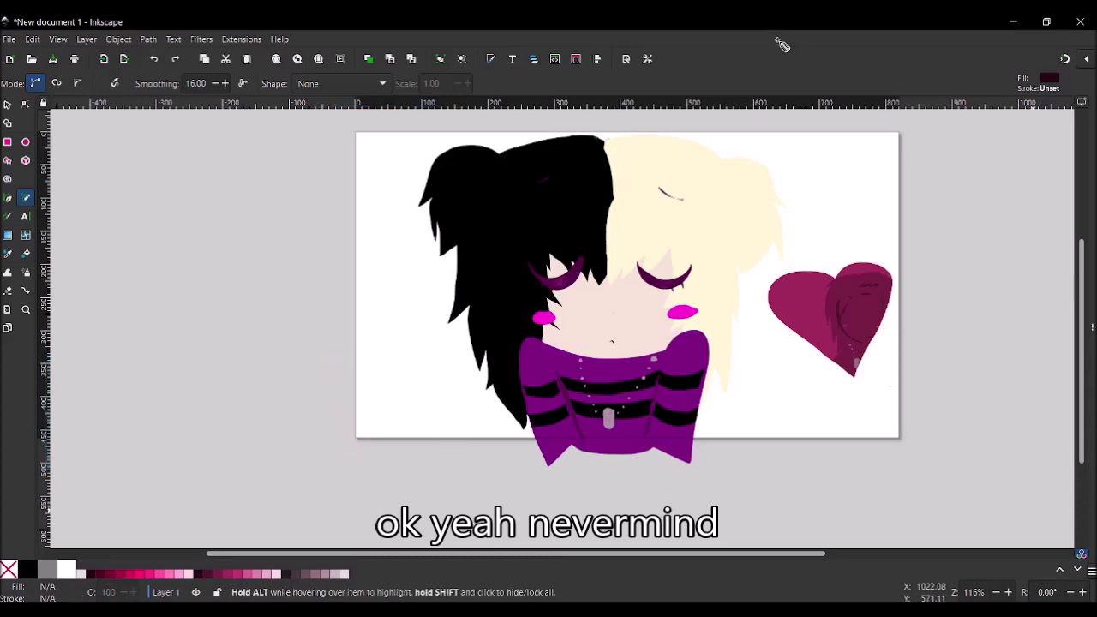
{"action": "key", "text": "c"}
{"action": "left_click_drag", "start_coordinate": [360, 128], "coordinate": [568, 130]}
{"action": "key", "text": "ctrl+z"}
{"action": "key", "text": "p"}
{"action": "left_click", "coordinate": [387, 396]}
{"action": "left_click", "coordinate": [425, 375]}
{"action": "left_click", "coordinate": [388, 324]}
{"action": "key", "text": "ctrl+z"}
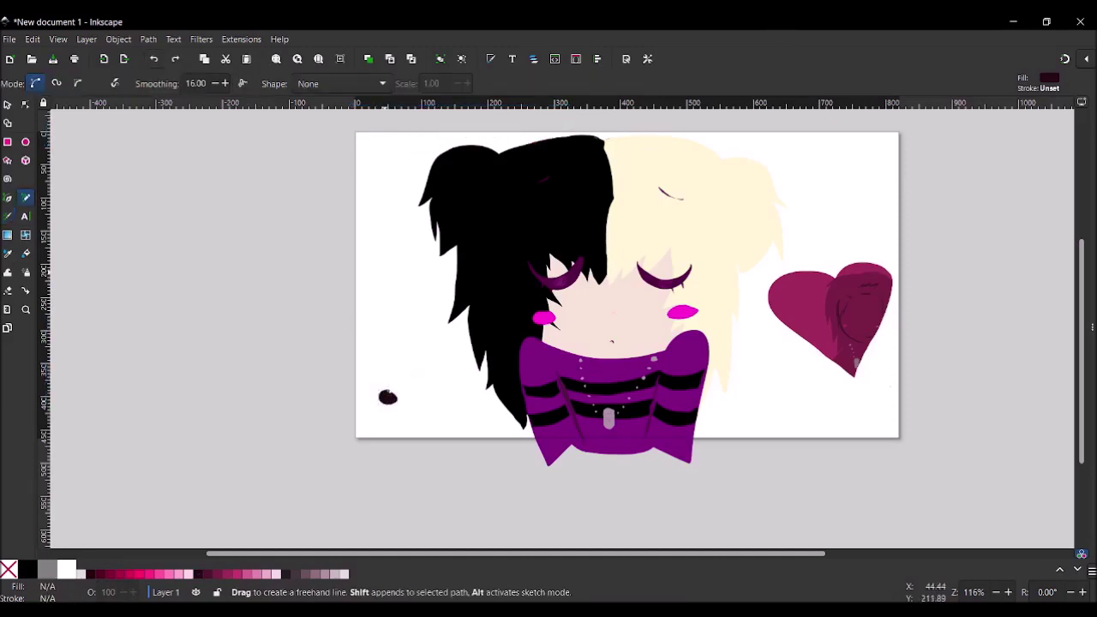
{"action": "key", "text": "ctrl+z"}
Step: Scatter small dark maroon ellipses over the white page area beside the black hair
{"action": "key", "text": "e"}
{"action": "left_click_drag", "start_coordinate": [379, 404], "coordinate": [391, 415]}
{"action": "left_click_drag", "start_coordinate": [420, 375], "coordinate": [435, 383]}
{"action": "left_click_drag", "start_coordinate": [360, 318], "coordinate": [372, 331]}
{"action": "left_click_drag", "start_coordinate": [412, 280], "coordinate": [425, 292]}
{"action": "left_click_drag", "start_coordinate": [356, 245], "coordinate": [369, 257]}
{"action": "left_click_drag", "start_coordinate": [395, 194], "coordinate": [407, 206]}
{"action": "mouse_move", "coordinate": [394, 139]}
{"action": "left_mouse_down"}
{"action": "mouse_move", "coordinate": [406, 151]}
{"action": "mouse_move", "coordinate": [372, 165]}
{"action": "left_mouse_up"}
{"action": "mouse_move", "coordinate": [436, 413]}
{"action": "left_mouse_down"}
{"action": "mouse_move", "coordinate": [447, 425]}
{"action": "mouse_move", "coordinate": [494, 425]}
{"action": "left_mouse_up"}
{"action": "left_click_drag", "start_coordinate": [452, 335], "coordinate": [463, 347]}
{"action": "left_click_drag", "start_coordinate": [403, 326], "coordinate": [416, 338]}
{"action": "left_click_drag", "start_coordinate": [377, 270], "coordinate": [389, 282]}
{"action": "left_click_drag", "start_coordinate": [405, 239], "coordinate": [418, 251]}
{"action": "left_click_drag", "start_coordinate": [373, 209], "coordinate": [372, 210]}
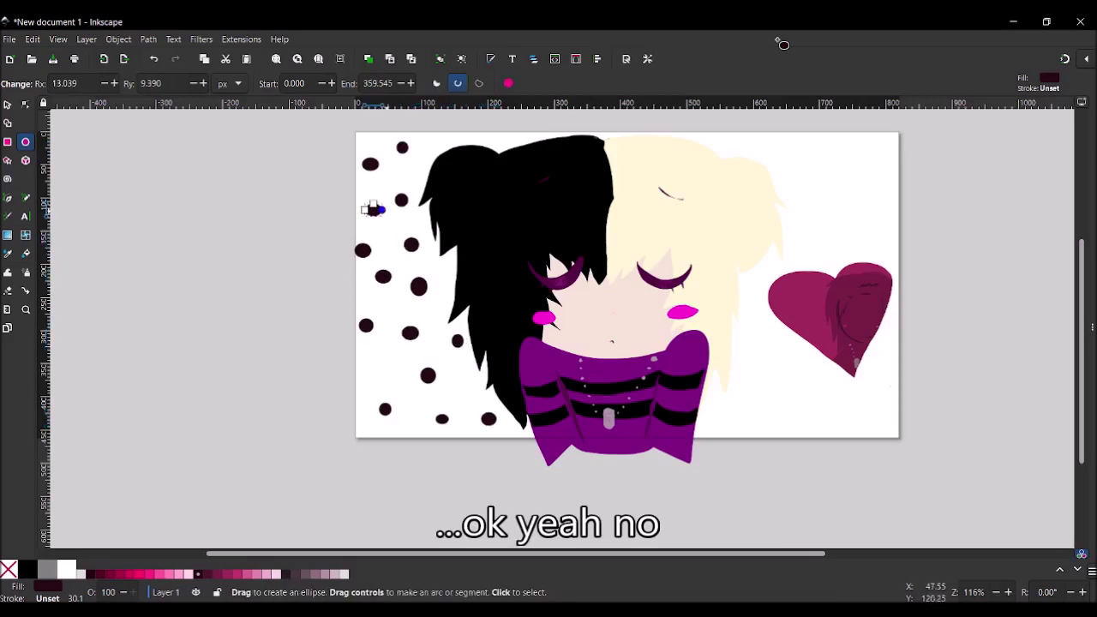
Step: Undo all the scattered dark maroon ellipses
{"action": "key", "text": "ctrl+z"}
{"action": "key", "text": "ctrl+z"}
{"action": "key", "text": "ctrl+z"}
{"action": "key", "text": "ctrl+z"}
{"action": "key", "text": "ctrl+z"}
{"action": "key", "text": "ctrl+z"}
{"action": "key", "text": "ctrl+z"}
{"action": "key", "text": "ctrl+z"}
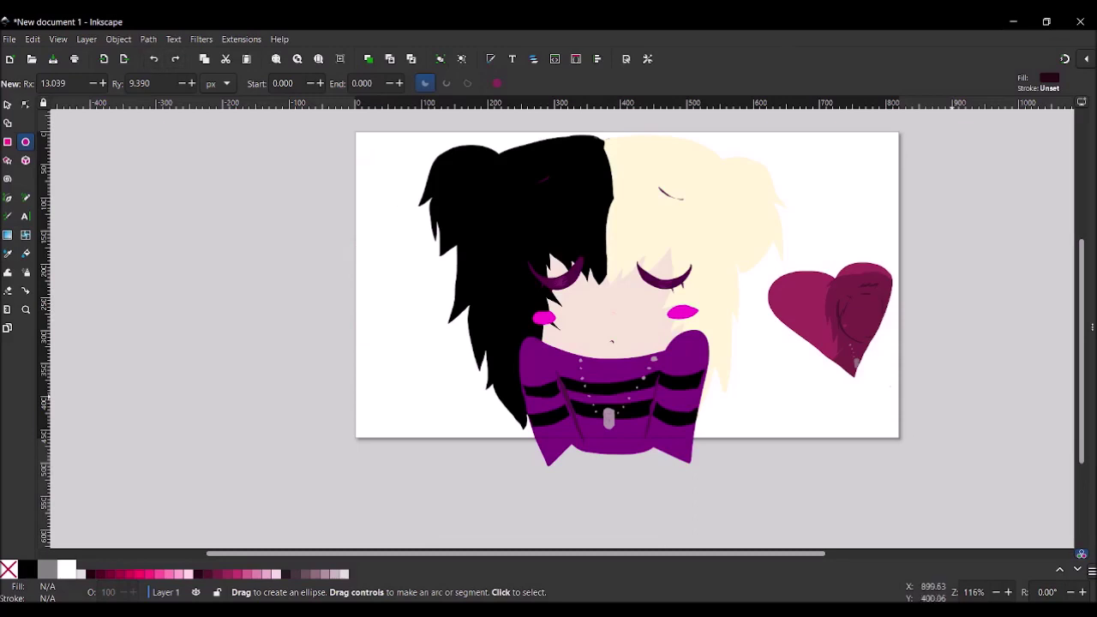
{"action": "key", "text": "p"}
{"action": "key", "text": "b"}
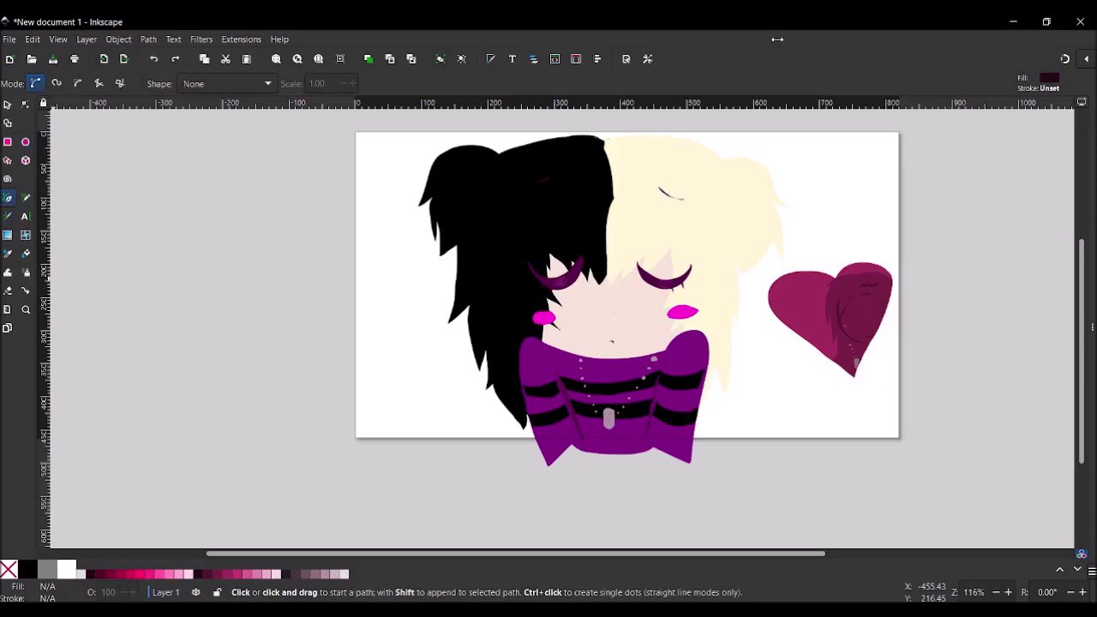
{"action": "key", "text": "c"}
{"action": "left_click_drag", "start_coordinate": [377, 336], "coordinate": [393, 358]}
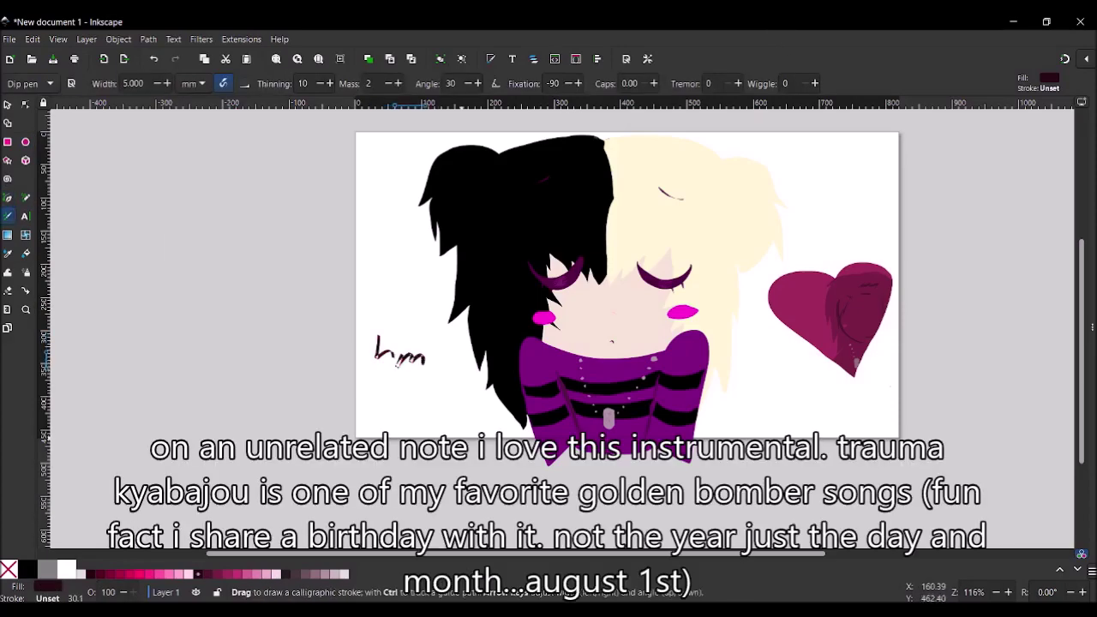
{"action": "left_click", "coordinate": [153, 58]}
{"action": "left_click", "coordinate": [26, 309]}
{"action": "left_click", "coordinate": [682, 234]}
{"action": "left_click", "coordinate": [811, 336], "text": "shift"}
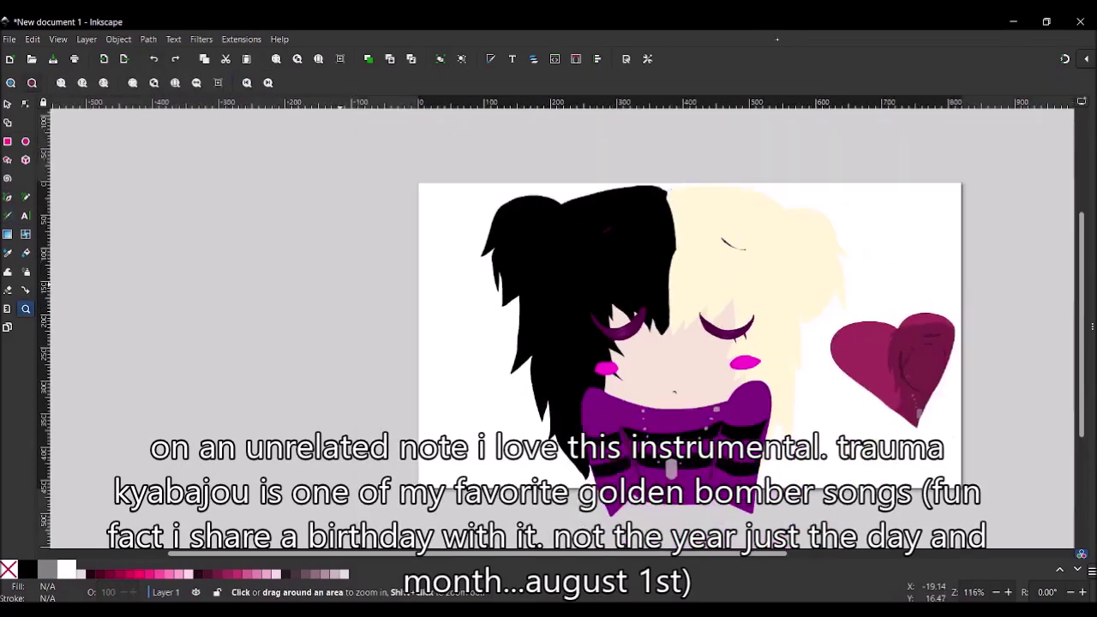
{"action": "scroll", "coordinate": [217, 372], "scroll_direction": "up", "scroll_amount": 3}
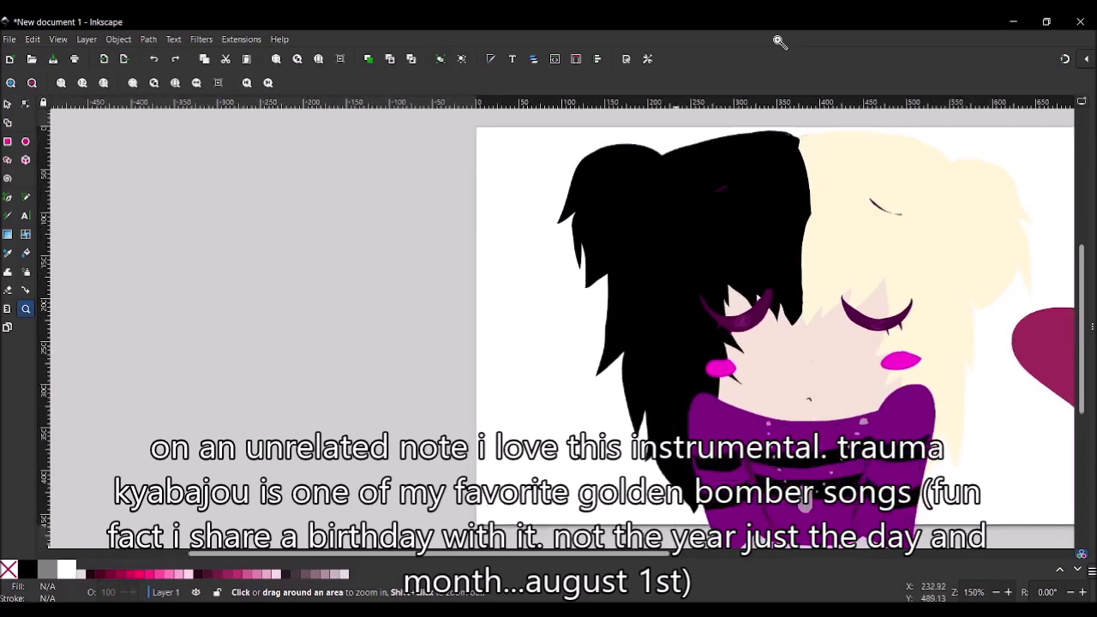
{"action": "key", "text": "plus"}
{"action": "key", "text": "plus"}
{"action": "key", "text": "plus"}
{"action": "key", "text": "plus"}
{"action": "key", "text": "plus"}
{"action": "key", "text": "plus"}
{"action": "key", "text": "plus"}
{"action": "key", "text": "plus"}
{"action": "key", "text": "plus"}
{"action": "key", "text": "plus"}
{"action": "key", "text": "plus"}
{"action": "key", "text": "plus"}
{"action": "key", "text": "plus"}
{"action": "key", "text": "plus"}
{"action": "key", "text": "plus"}
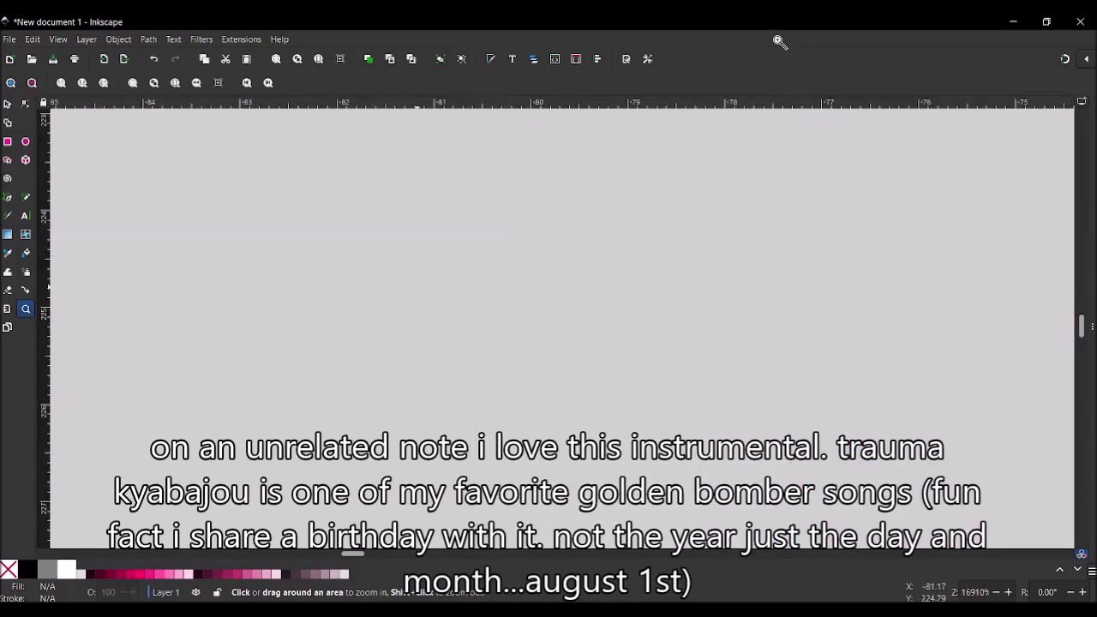
{"action": "key", "text": "ctrl+Right"}
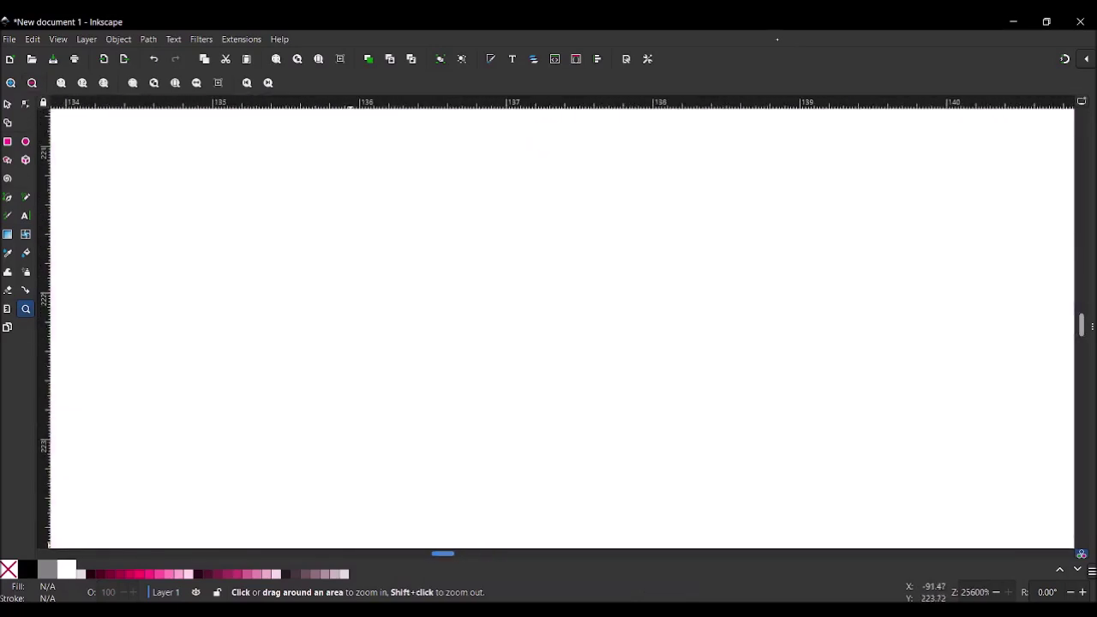
{"action": "key", "text": "ctrl+Right"}
{"action": "key", "text": "ctrl+Right"}
{"action": "key", "text": "ctrl+Right"}
{"action": "key", "text": "ctrl+Right"}
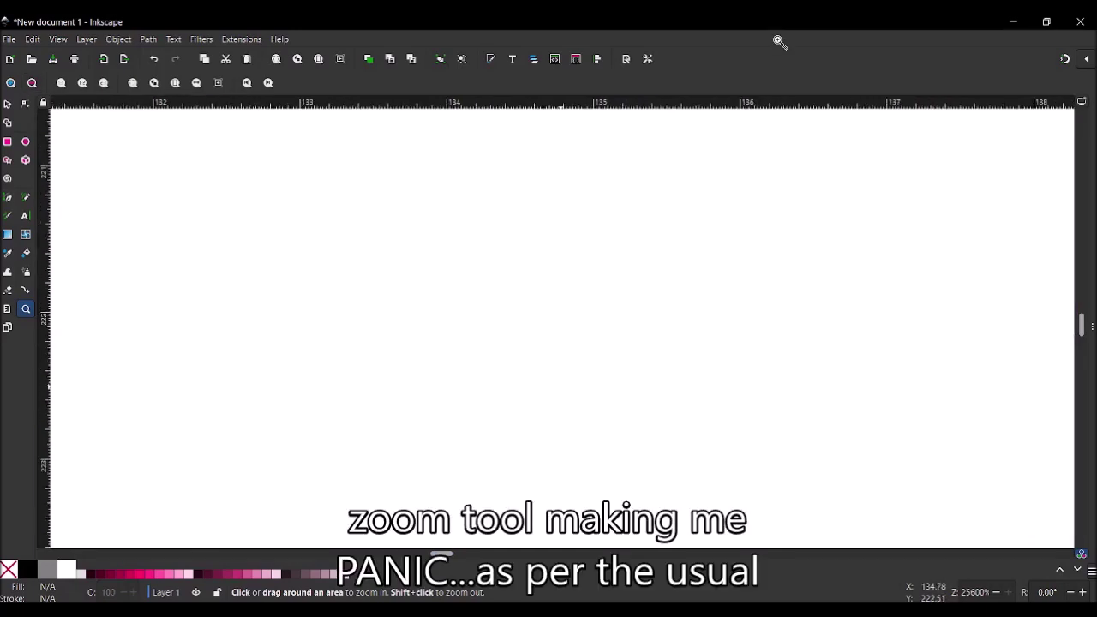
{"action": "key", "text": "ctrl+Down"}
{"action": "key", "text": "ctrl+Right"}
{"action": "key", "text": "ctrl+Right"}
{"action": "key", "text": "ctrl+Right"}
{"action": "key", "text": "ctrl+Right"}
{"action": "key", "text": "ctrl+Right"}
{"action": "key", "text": "ctrl+Right"}
{"action": "key", "text": "ctrl+Right"}
{"action": "key", "text": "ctrl+Right"}
{"action": "key", "text": "ctrl+Right"}
{"action": "key", "text": "ctrl+Right"}
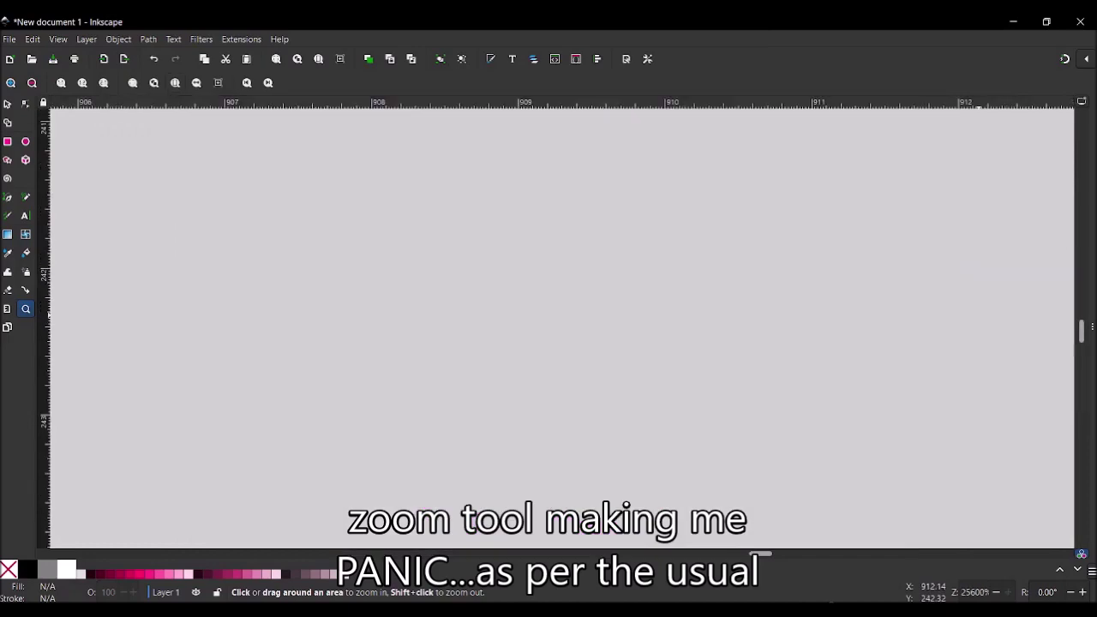
{"action": "key", "text": "5"}
{"action": "left_click", "coordinate": [153, 59]}
{"action": "left_click_drag", "start_coordinate": [168, 113], "coordinate": [416, 468]}
{"action": "left_click_drag", "start_coordinate": [918, 183], "coordinate": [1092, 446]}
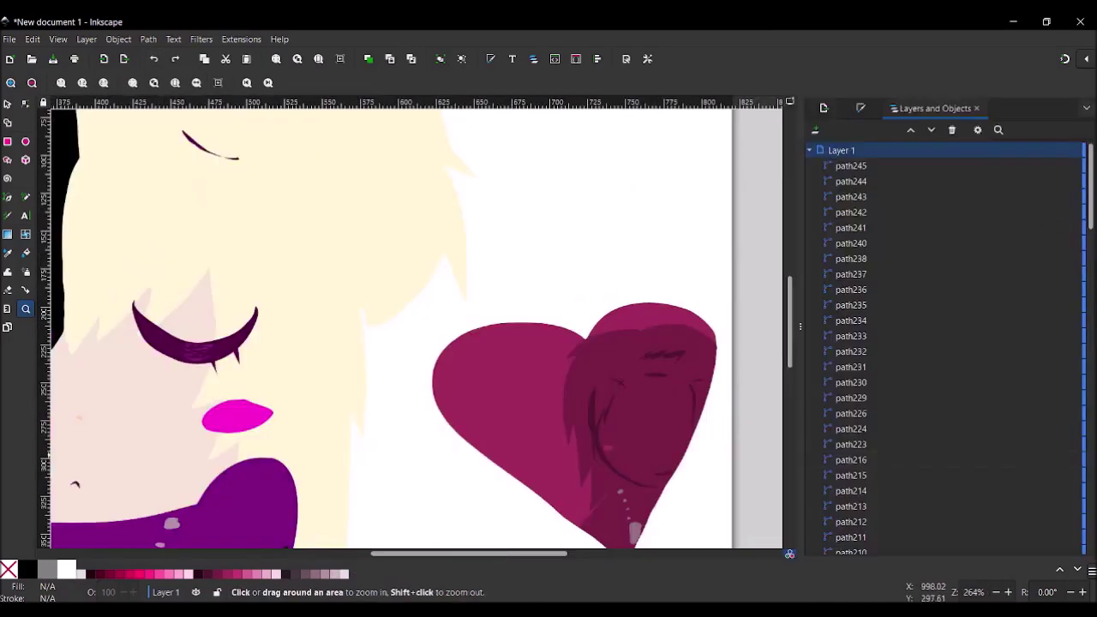
{"action": "scroll", "coordinate": [416, 343], "scroll_direction": "down", "scroll_amount": 1}
{"action": "key", "text": "ctrl+shift+l"}
{"action": "scroll", "coordinate": [557, 326], "scroll_direction": "left", "scroll_amount": 10}
Step: Draw a column of freehand horizontal dark maroon stripes from the page edge toward the black hair, down to the bottom of the page
{"action": "left_click", "coordinate": [25, 198]}
{"action": "left_click", "coordinate": [7, 215]}
{"action": "left_click", "coordinate": [26, 197]}
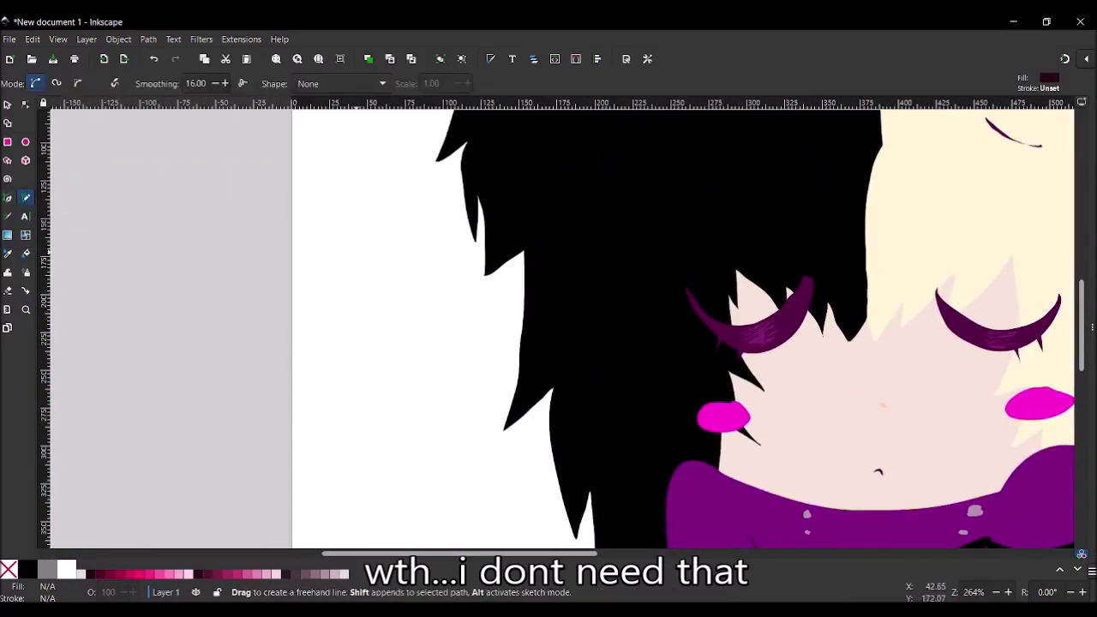
{"action": "scroll", "coordinate": [683, 330], "scroll_direction": "up", "scroll_amount": 5}
{"action": "left_click_drag", "start_coordinate": [292, 266], "coordinate": [433, 264]}
{"action": "left_click_drag", "start_coordinate": [273, 339], "coordinate": [452, 337]}
{"action": "mouse_move", "coordinate": [278, 406]}
{"action": "left_mouse_down"}
{"action": "mouse_move", "coordinate": [398, 403]}
{"action": "mouse_move", "coordinate": [272, 443]}
{"action": "mouse_move", "coordinate": [503, 480]}
{"action": "mouse_move", "coordinate": [245, 500]}
{"action": "left_mouse_up"}
{"action": "scroll", "coordinate": [245, 500], "scroll_direction": "down", "scroll_amount": 4}
{"action": "mouse_move", "coordinate": [279, 375]}
{"action": "left_mouse_down"}
{"action": "mouse_move", "coordinate": [281, 415]}
{"action": "mouse_move", "coordinate": [477, 461]}
{"action": "mouse_move", "coordinate": [248, 463]}
{"action": "mouse_move", "coordinate": [526, 379]}
{"action": "mouse_move", "coordinate": [271, 420]}
{"action": "left_mouse_up"}
{"action": "scroll", "coordinate": [248, 463], "scroll_direction": "down", "scroll_amount": 3}
{"action": "left_click_drag", "start_coordinate": [255, 475], "coordinate": [255, 475]}
{"action": "scroll", "coordinate": [255, 475], "scroll_direction": "down", "scroll_amount": 4}
{"action": "mouse_move", "coordinate": [266, 388]}
{"action": "left_mouse_down"}
{"action": "mouse_move", "coordinate": [563, 391]}
{"action": "mouse_move", "coordinate": [257, 420]}
{"action": "left_mouse_up"}
{"action": "left_click_drag", "start_coordinate": [278, 456], "coordinate": [620, 447]}
{"action": "mouse_move", "coordinate": [620, 448]}
{"action": "left_mouse_down"}
{"action": "mouse_move", "coordinate": [620, 479]}
{"action": "mouse_move", "coordinate": [256, 471]}
{"action": "left_mouse_up"}
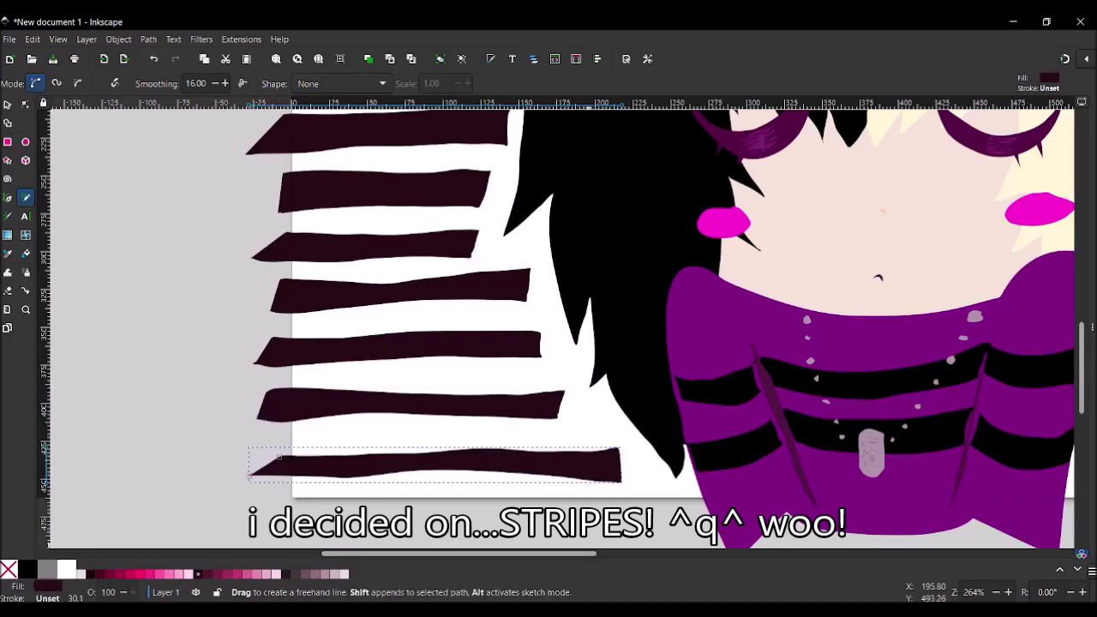
Step: Draw a heart in maroon #782144 over the upper stripes, built from two freehand halves
{"action": "scroll", "coordinate": [1041, 327], "scroll_direction": "up", "scroll_amount": 5}
{"action": "left_click_drag", "start_coordinate": [383, 180], "coordinate": [374, 185]}
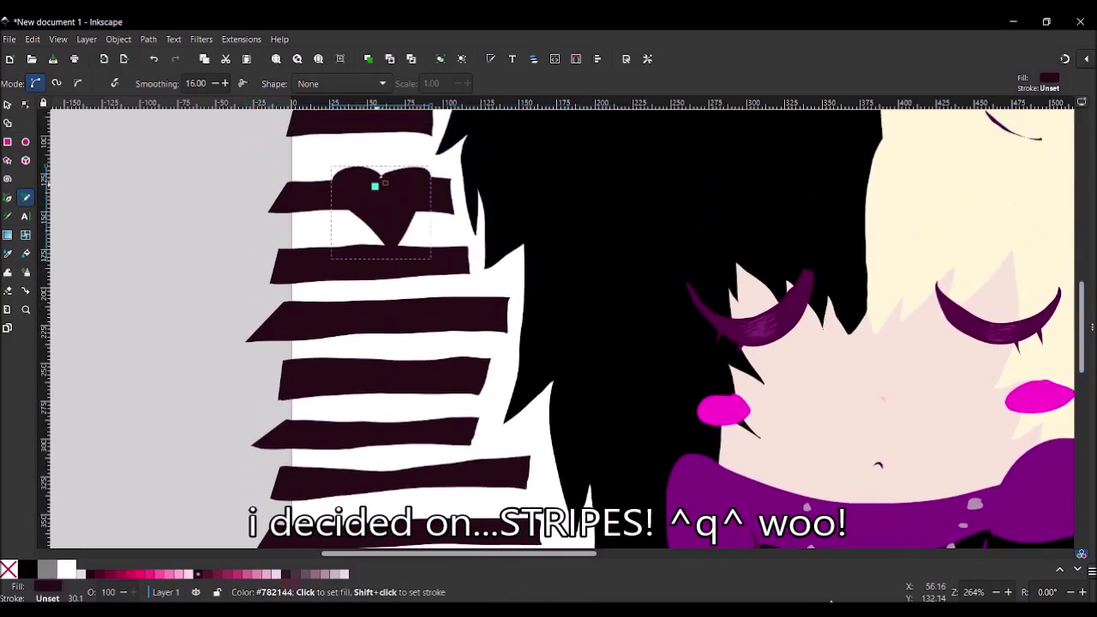
{"action": "left_click", "coordinate": [216, 574]}
{"action": "left_click", "coordinate": [377, 179]}
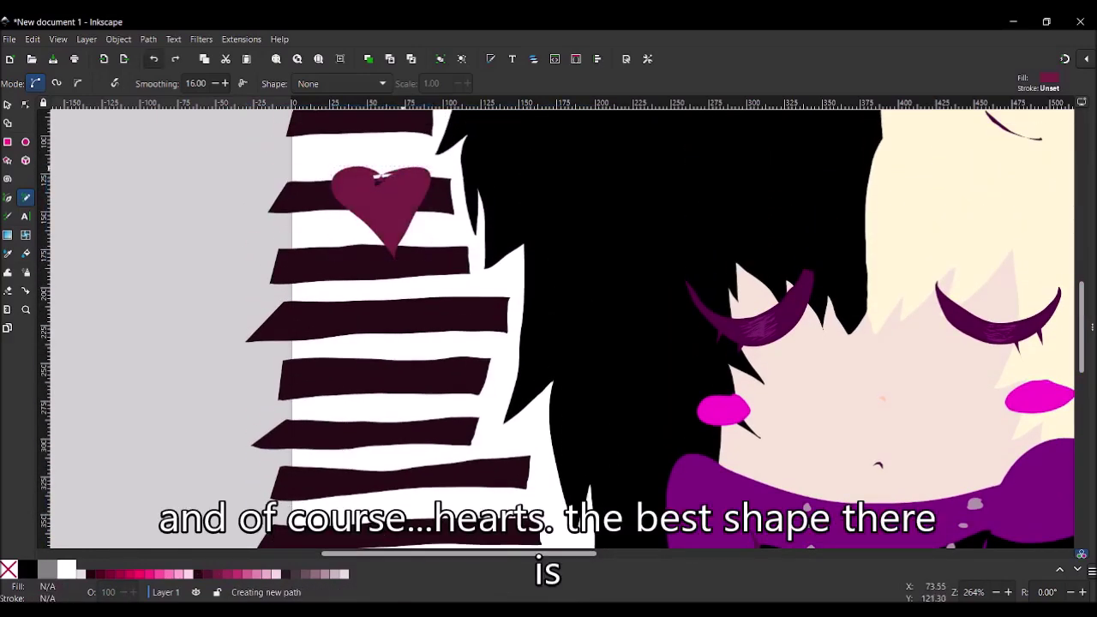
{"action": "key", "text": "ctrl+z"}
{"action": "mouse_move", "coordinate": [378, 173]}
{"action": "left_mouse_down"}
{"action": "mouse_move", "coordinate": [388, 238]}
{"action": "mouse_move", "coordinate": [381, 171]}
{"action": "left_mouse_up"}
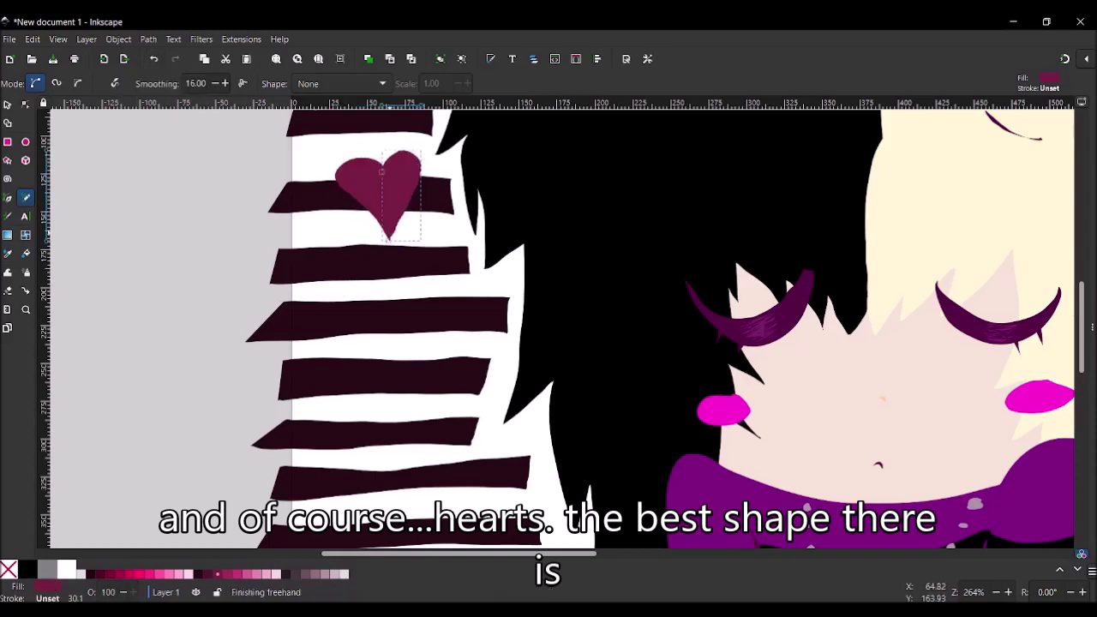
Step: Draw a second, slightly tilted maroon heart over the stripes below the first, undoing the misshapen attempts
{"action": "left_click_drag", "start_coordinate": [364, 325], "coordinate": [367, 341]}
{"action": "key", "text": "ctrl+z"}
{"action": "mouse_move", "coordinate": [367, 278]}
{"action": "left_mouse_down"}
{"action": "mouse_move", "coordinate": [386, 339]}
{"action": "mouse_move", "coordinate": [380, 388]}
{"action": "left_mouse_up"}
{"action": "left_click", "coordinate": [153, 58]}
{"action": "left_click_drag", "start_coordinate": [389, 339], "coordinate": [377, 367]}
{"action": "key", "text": "ctrl+z"}
{"action": "key", "text": "ctrl+z"}
{"action": "left_click_drag", "start_coordinate": [365, 310], "coordinate": [389, 369]}
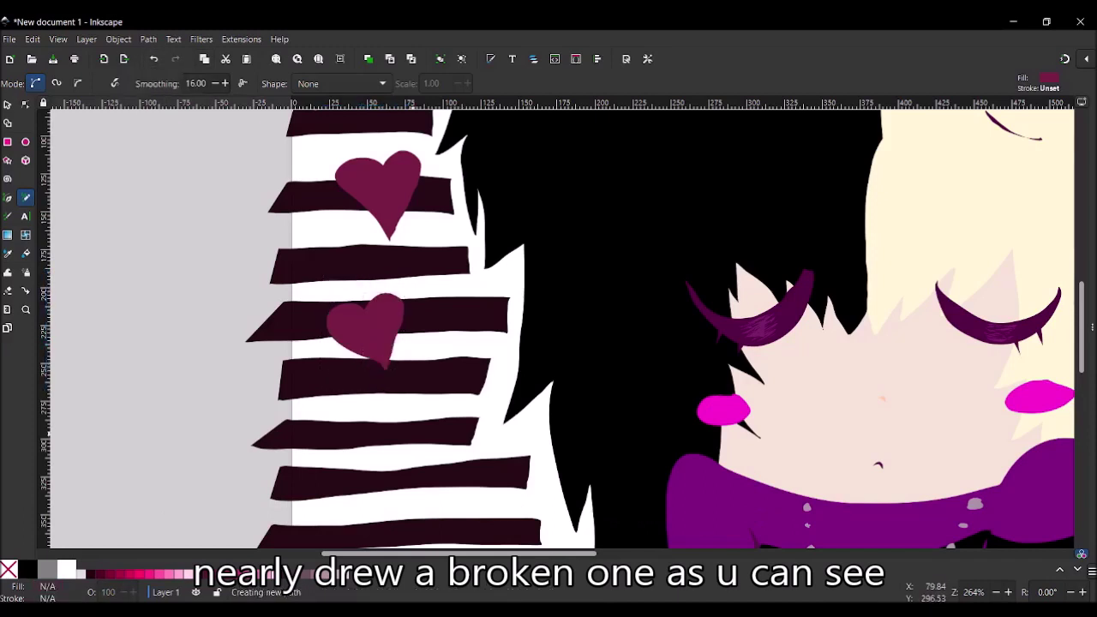
Step: Draw a third maroon heart below and nearer the hair, redoing its second half to close the gap
{"action": "scroll", "coordinate": [557, 325], "scroll_direction": "down", "scroll_amount": 3}
{"action": "left_click_drag", "start_coordinate": [380, 296], "coordinate": [387, 360]}
{"action": "key", "text": "ctrl+z"}
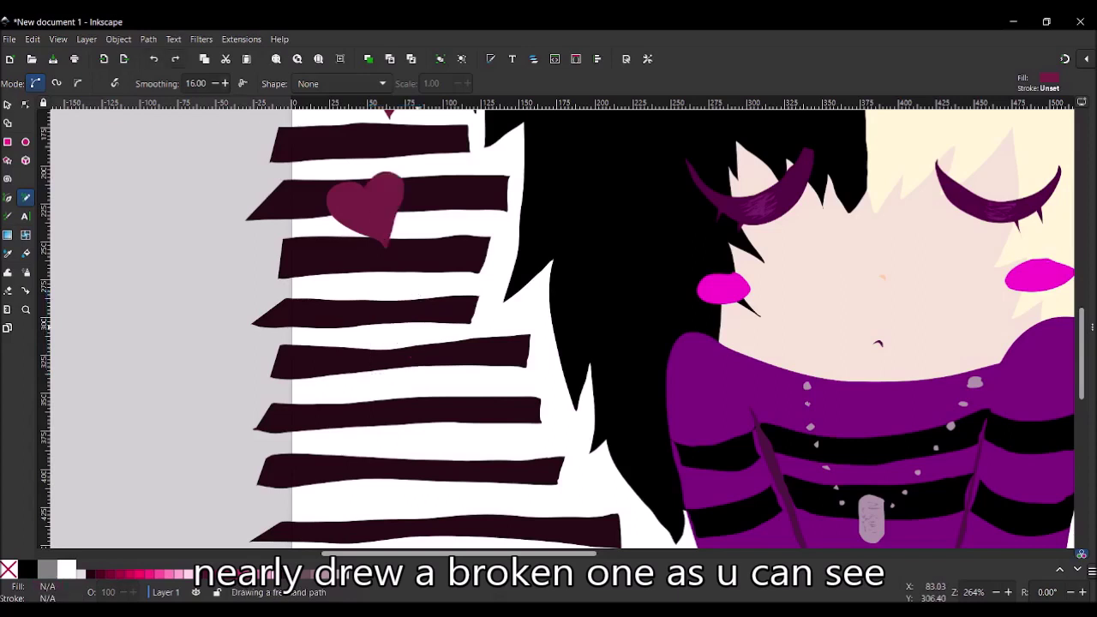
{"action": "mouse_move", "coordinate": [422, 310]}
{"action": "left_mouse_down"}
{"action": "mouse_move", "coordinate": [423, 300]}
{"action": "mouse_move", "coordinate": [449, 388]}
{"action": "left_mouse_up"}
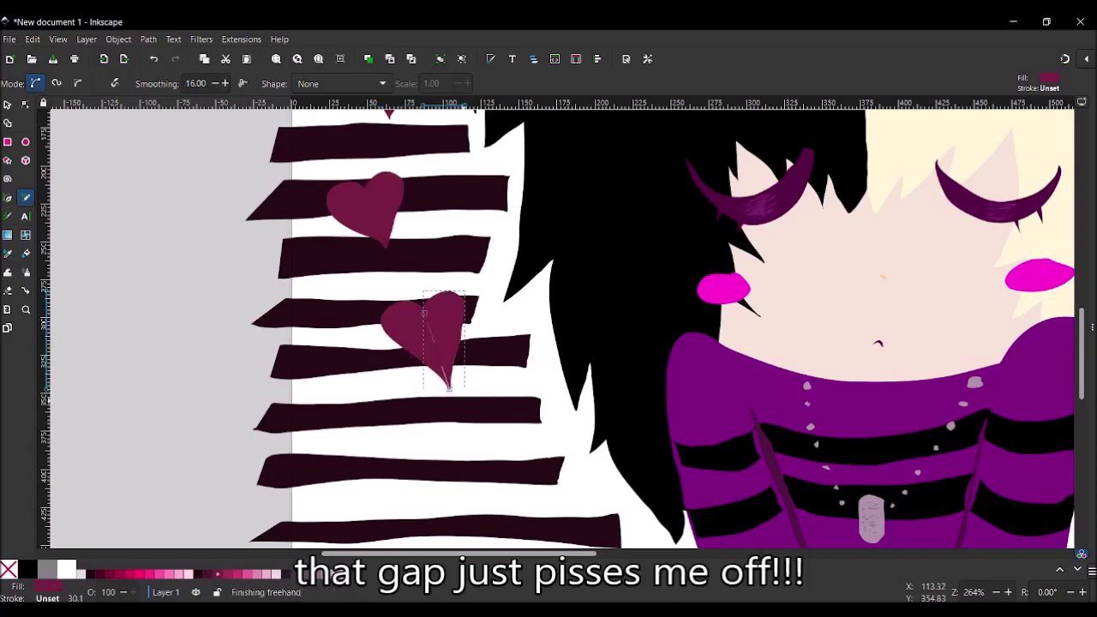
{"action": "left_click", "coordinate": [154, 59]}
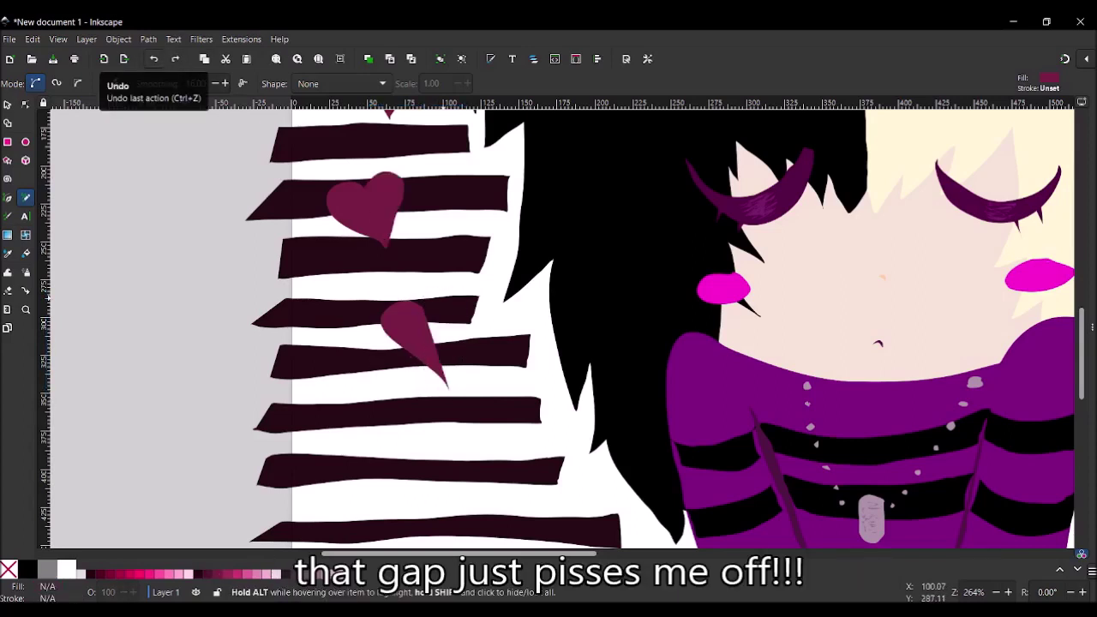
{"action": "key", "text": "ctrl+shift+z"}
{"action": "key", "text": "ctrl+z"}
{"action": "left_click_drag", "start_coordinate": [423, 296], "coordinate": [449, 388]}
Step: Draw two more maroon hearts over the lower stripes, the last one closest to the tip of the black hair
{"action": "mouse_move", "coordinate": [374, 419]}
{"action": "left_mouse_down"}
{"action": "mouse_move", "coordinate": [399, 451]}
{"action": "mouse_move", "coordinate": [400, 487]}
{"action": "left_mouse_up"}
{"action": "left_click_drag", "start_coordinate": [1081, 352], "coordinate": [1082, 398]}
{"action": "left_click_drag", "start_coordinate": [512, 293], "coordinate": [534, 346]}
{"action": "key", "text": "ctrl+z"}
{"action": "scroll", "coordinate": [534, 346], "scroll_direction": "up", "scroll_amount": 8}
{"action": "mouse_move", "coordinate": [360, 257]}
{"action": "left_mouse_down"}
{"action": "mouse_move", "coordinate": [400, 261]}
{"action": "mouse_move", "coordinate": [357, 270]}
{"action": "left_mouse_up"}
{"action": "left_click", "coordinate": [153, 58]}
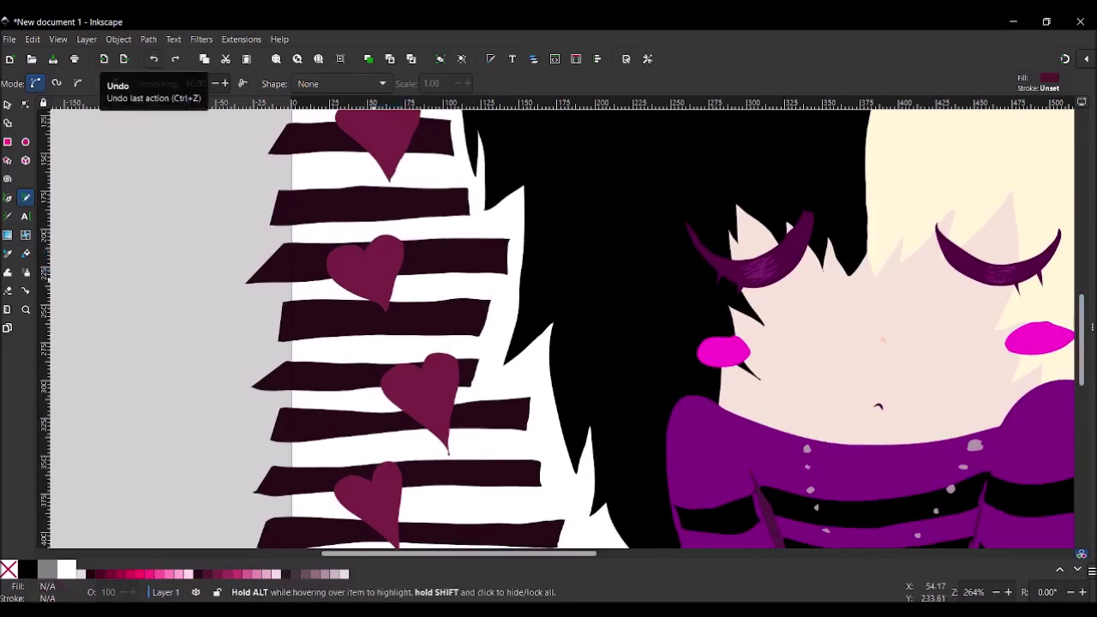
Step: Draw the letter J in a darker maroon on the top heart, with a slanted crossbar and a curled hook
{"action": "scroll", "coordinate": [877, 324], "scroll_direction": "up", "scroll_amount": 3}
{"action": "key", "text": "z"}
{"action": "key", "text": "plus"}
{"action": "key", "text": "p"}
{"action": "left_click_drag", "start_coordinate": [268, 190], "coordinate": [341, 167]}
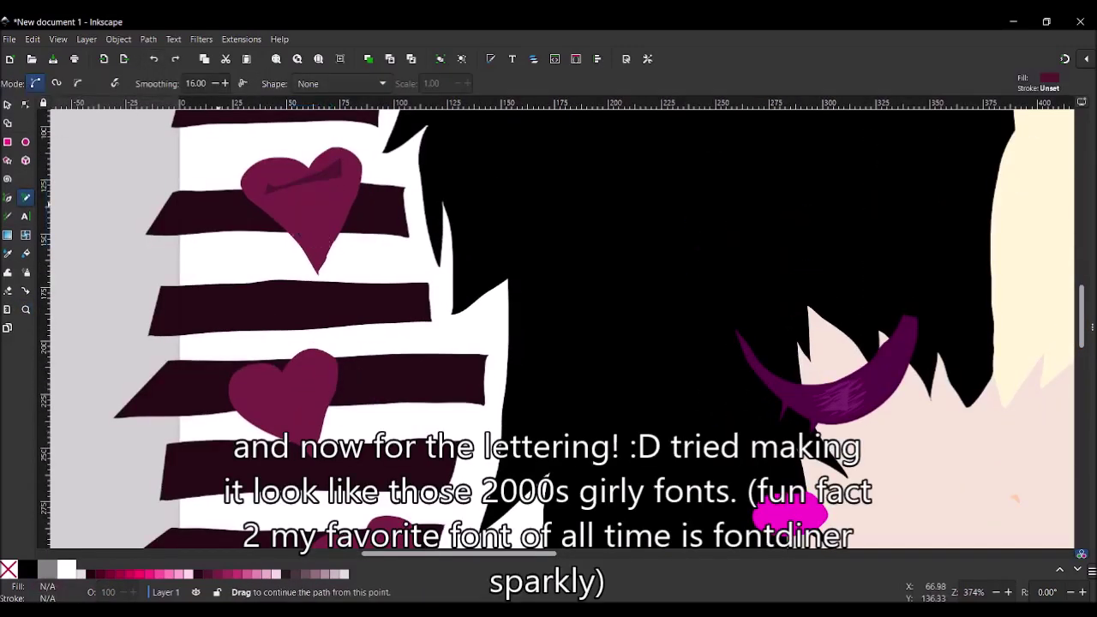
{"action": "left_click_drag", "start_coordinate": [308, 221], "coordinate": [309, 223]}
{"action": "left_click_drag", "start_coordinate": [317, 389], "coordinate": [309, 402]}
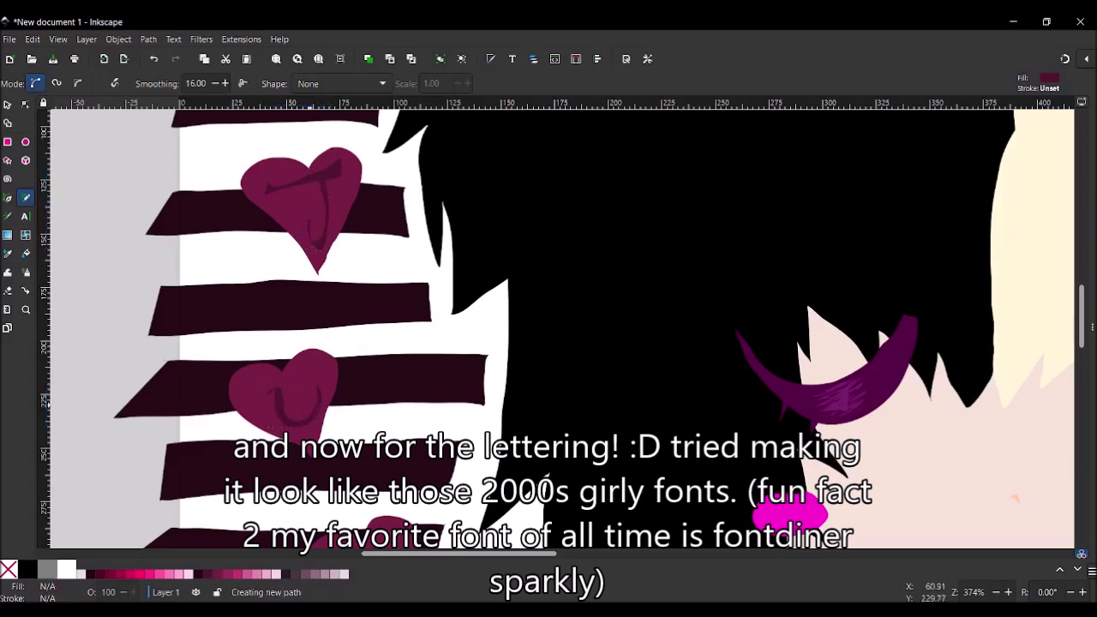
{"action": "key", "text": "ctrl+z"}
{"action": "mouse_move", "coordinate": [327, 225]}
{"action": "left_mouse_down"}
{"action": "mouse_move", "coordinate": [326, 182]}
{"action": "mouse_move", "coordinate": [305, 240]}
{"action": "mouse_move", "coordinate": [312, 225]}
{"action": "left_mouse_up"}
{"action": "key", "text": "ctrl+z"}
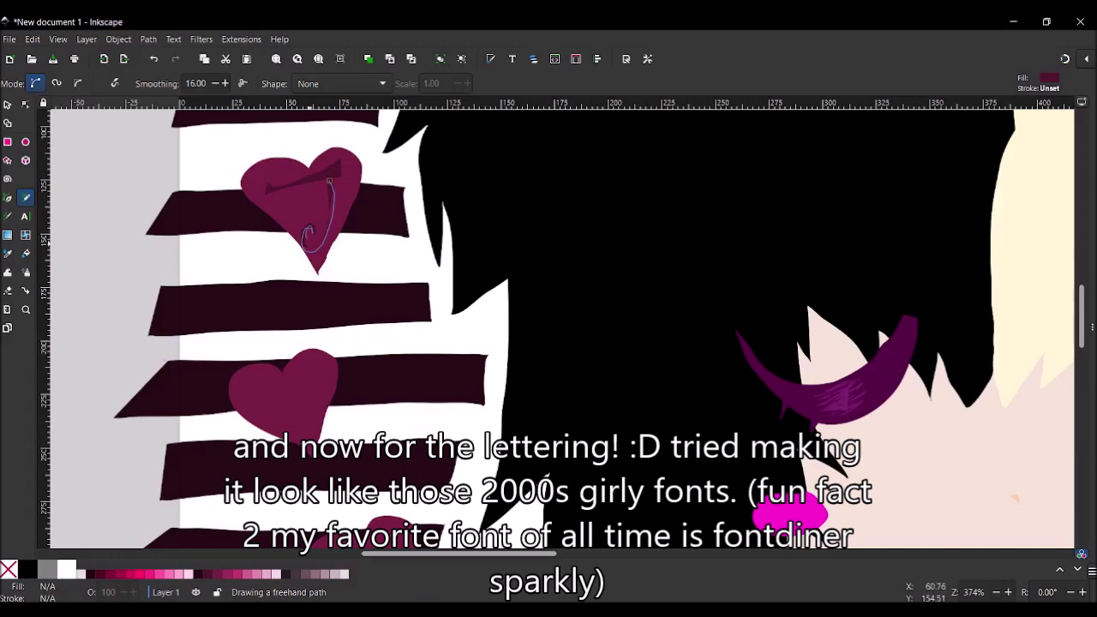
Step: Draw the letters U and N in the darker maroon on the second and third hearts
{"action": "scroll", "coordinate": [317, 257], "scroll_direction": "down", "scroll_amount": 4}
{"action": "mouse_move", "coordinate": [319, 385]}
{"action": "left_mouse_down"}
{"action": "mouse_move", "coordinate": [282, 420]}
{"action": "mouse_move", "coordinate": [317, 387]}
{"action": "left_mouse_up"}
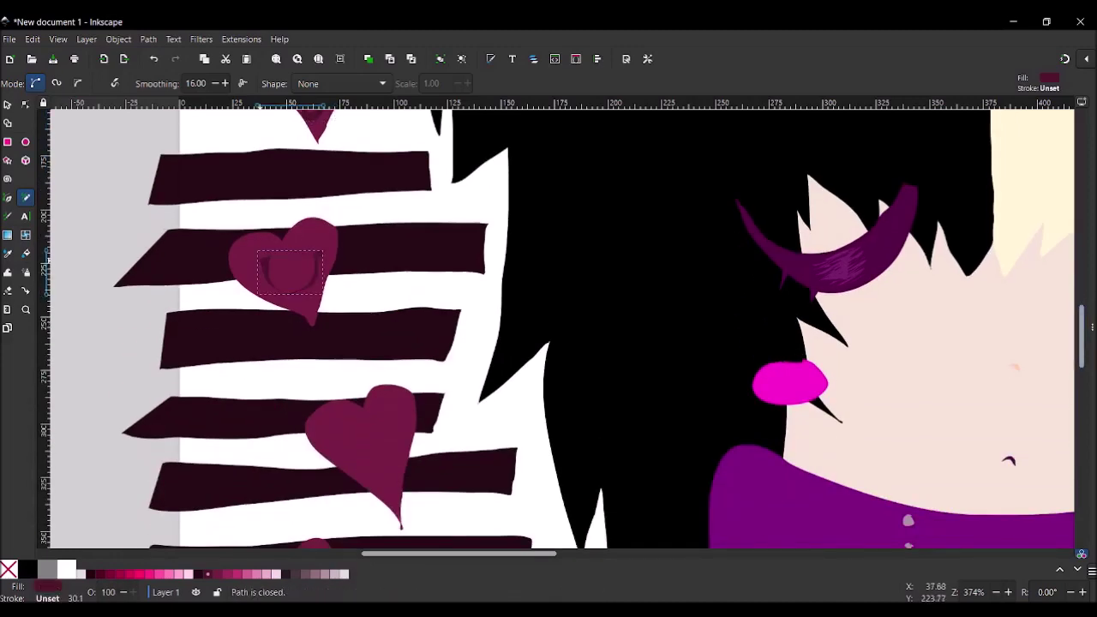
{"action": "scroll", "coordinate": [386, 282], "scroll_direction": "down", "scroll_amount": 4}
{"action": "mouse_move", "coordinate": [387, 279]}
{"action": "left_mouse_down"}
{"action": "mouse_move", "coordinate": [377, 333]}
{"action": "mouse_move", "coordinate": [384, 281]}
{"action": "left_mouse_up"}
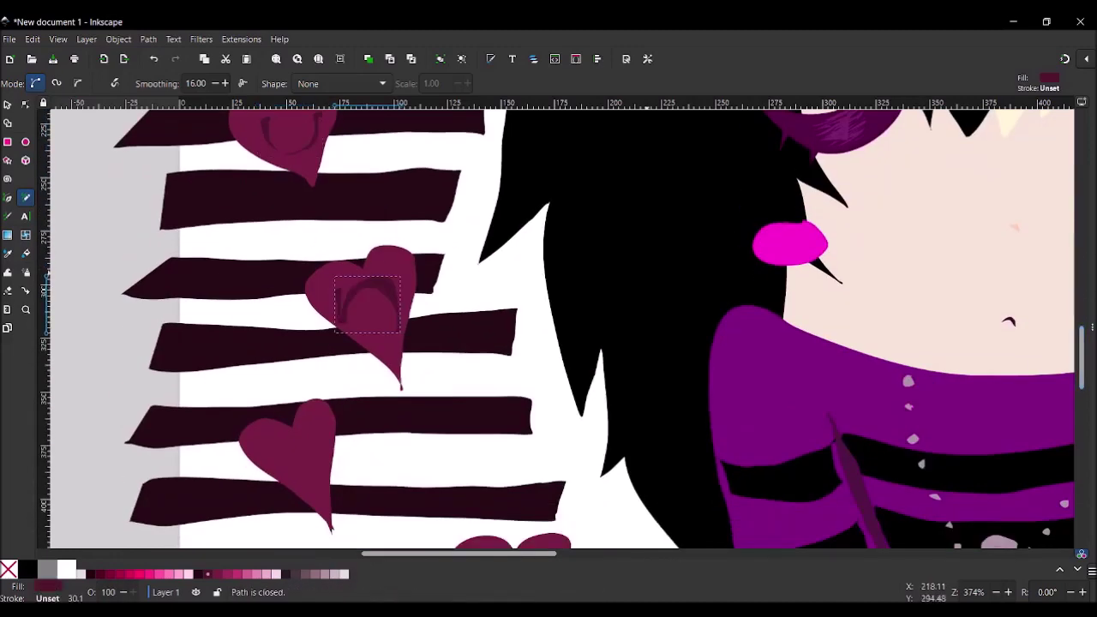
Step: Add the last letters of JUNKO in the darker maroon on the two lowest hearts
{"action": "scroll", "coordinate": [300, 317], "scroll_direction": "down", "scroll_amount": 4}
{"action": "mouse_move", "coordinate": [288, 306]}
{"action": "left_mouse_down"}
{"action": "mouse_move", "coordinate": [313, 357]}
{"action": "mouse_move", "coordinate": [287, 307]}
{"action": "left_mouse_up"}
{"action": "mouse_move", "coordinate": [519, 431]}
{"action": "left_mouse_down"}
{"action": "mouse_move", "coordinate": [524, 461]}
{"action": "mouse_move", "coordinate": [520, 431]}
{"action": "mouse_move", "coordinate": [510, 441]}
{"action": "left_mouse_up"}
{"action": "scroll", "coordinate": [561, 326], "scroll_direction": "right", "scroll_amount": 15}
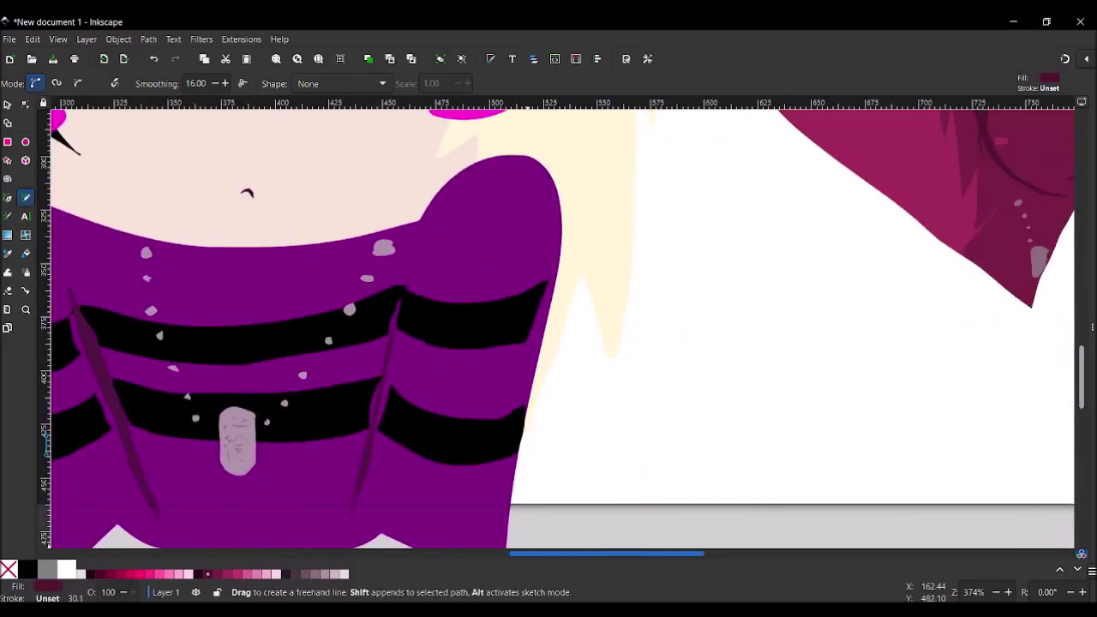
Step: Sample the dark color of the existing stripes and draw three stripes from the blonde hair past the page edge, above the crimson heart
{"action": "scroll", "coordinate": [561, 326], "scroll_direction": "left", "scroll_amount": 15}
{"action": "scroll", "coordinate": [561, 326], "scroll_direction": "up", "scroll_amount": 8}
{"action": "scroll", "coordinate": [562, 325], "scroll_direction": "right", "scroll_amount": 5}
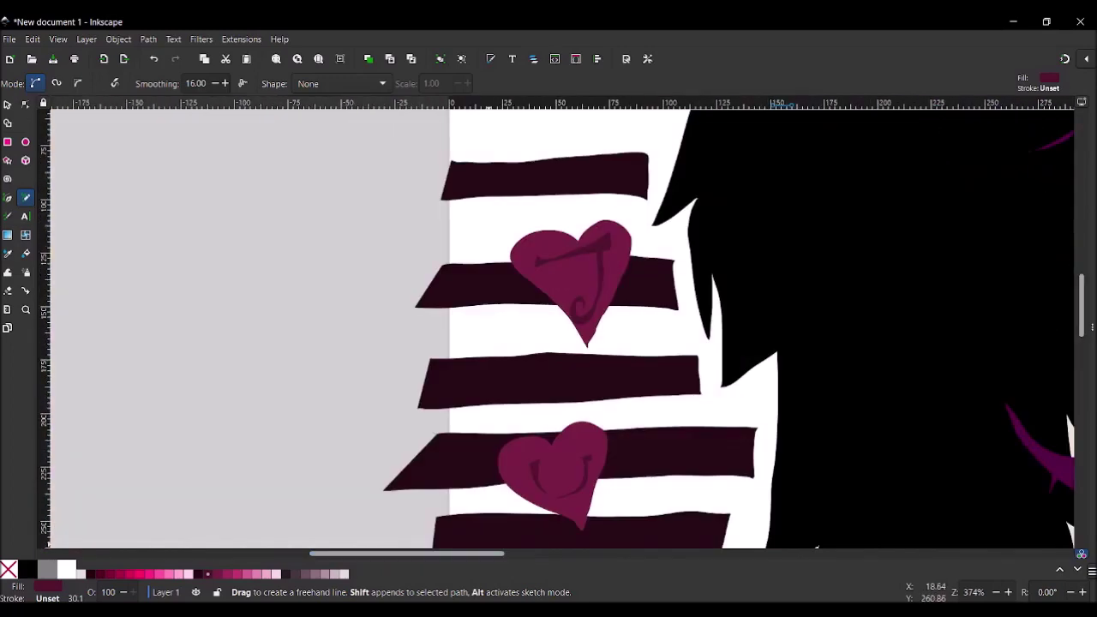
{"action": "key", "text": "d"}
{"action": "scroll", "coordinate": [853, 396], "scroll_direction": "right", "scroll_amount": 10}
{"action": "scroll", "coordinate": [317, 326], "scroll_direction": "up", "scroll_amount": 5}
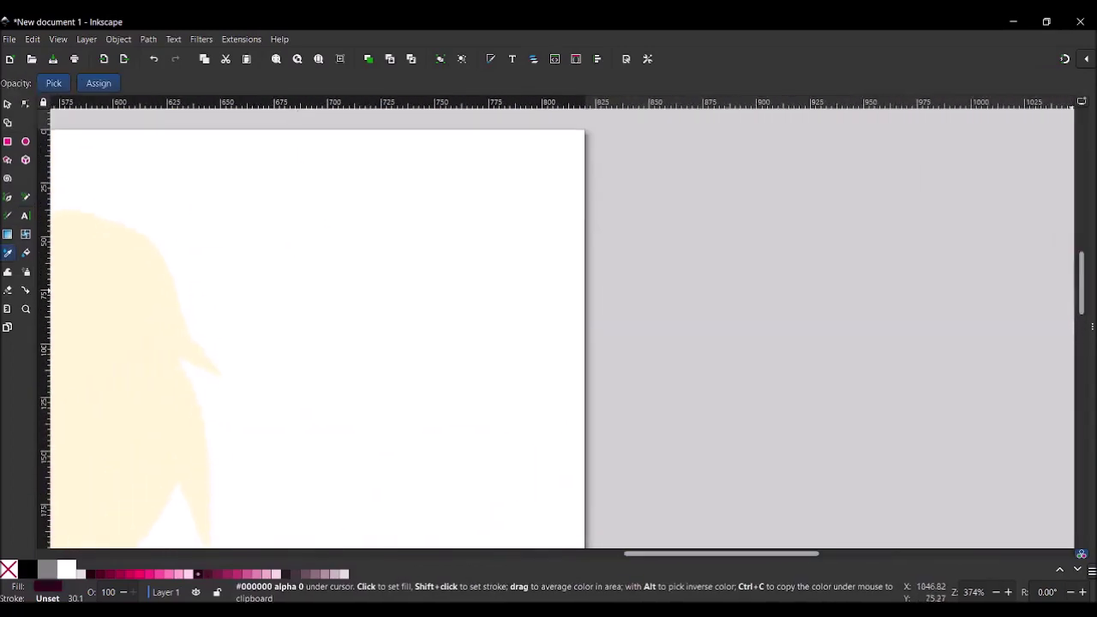
{"action": "left_click", "coordinate": [25, 196]}
{"action": "left_click", "coordinate": [25, 309]}
{"action": "key", "text": "minus"}
{"action": "scroll", "coordinate": [562, 329], "scroll_direction": "left", "scroll_amount": 8}
{"action": "scroll", "coordinate": [563, 369], "scroll_direction": "right", "scroll_amount": 8}
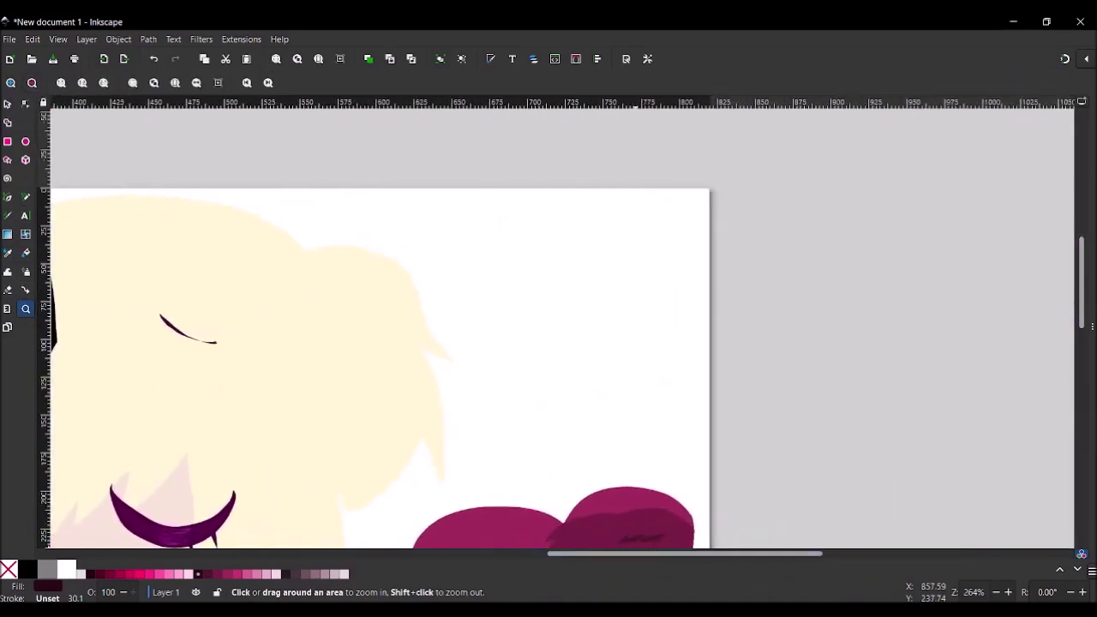
{"action": "key", "text": "p"}
{"action": "mouse_move", "coordinate": [426, 330]}
{"action": "left_mouse_down"}
{"action": "mouse_move", "coordinate": [717, 289]}
{"action": "mouse_move", "coordinate": [431, 330]}
{"action": "left_mouse_up"}
{"action": "mouse_move", "coordinate": [726, 343]}
{"action": "left_mouse_down"}
{"action": "mouse_move", "coordinate": [450, 372]}
{"action": "mouse_move", "coordinate": [726, 345]}
{"action": "left_mouse_up"}
{"action": "mouse_move", "coordinate": [724, 408]}
{"action": "left_mouse_down"}
{"action": "mouse_move", "coordinate": [452, 409]}
{"action": "mouse_move", "coordinate": [722, 418]}
{"action": "left_mouse_up"}
Step: Draw a thin stripe just above the crimson heart, its short continuation on the far side, and a small block between the hair and the heart
{"action": "scroll", "coordinate": [722, 418], "scroll_direction": "down", "scroll_amount": 5}
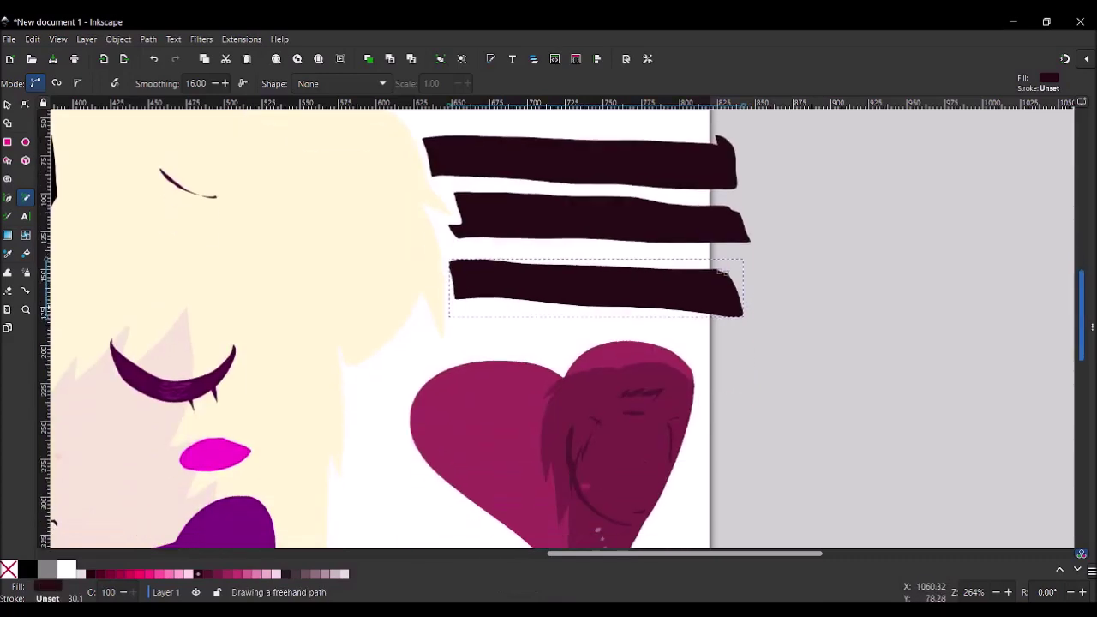
{"action": "left_click_drag", "start_coordinate": [566, 327], "coordinate": [400, 347]}
{"action": "left_click_drag", "start_coordinate": [557, 340], "coordinate": [566, 327]}
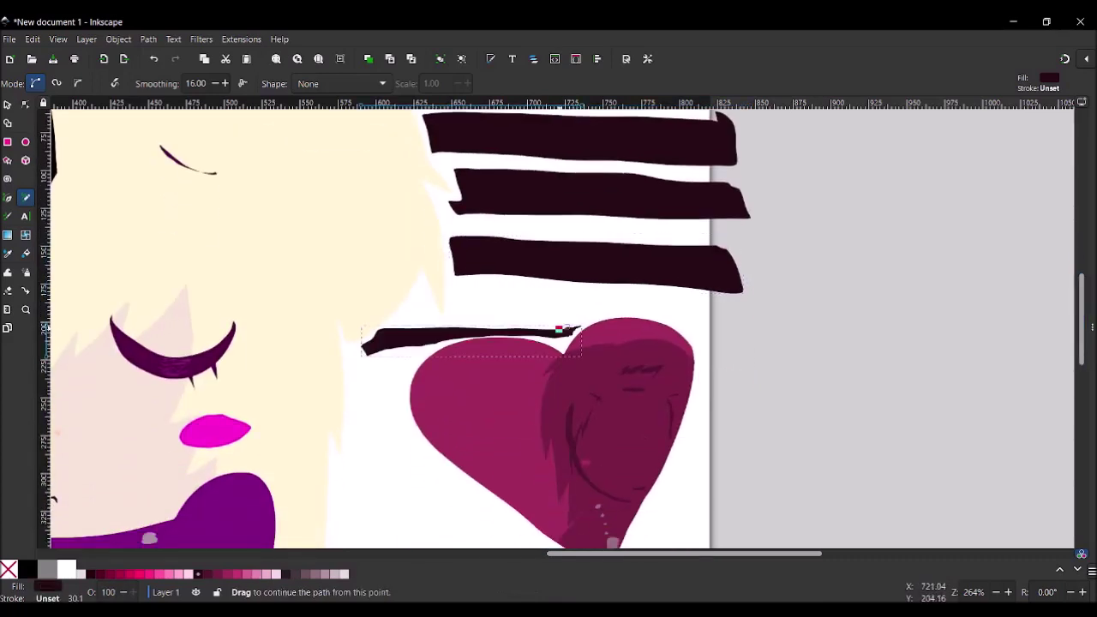
{"action": "left_click_drag", "start_coordinate": [686, 331], "coordinate": [687, 336]}
{"action": "left_click_drag", "start_coordinate": [409, 370], "coordinate": [410, 371]}
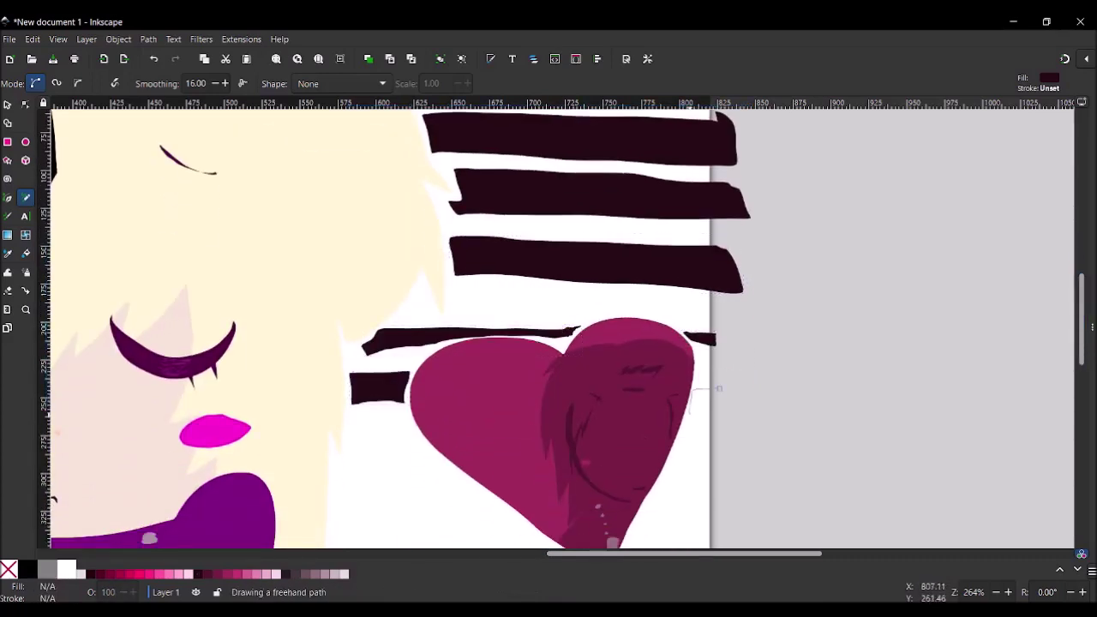
Step: Draw dark stripe blocks on both sides of the crimson heart's middle, leaving a white gap along its outline
{"action": "left_click_drag", "start_coordinate": [723, 381], "coordinate": [720, 382]}
{"action": "scroll", "coordinate": [715, 266], "scroll_direction": "down", "scroll_amount": 3}
{"action": "key", "text": "ctrl+z"}
{"action": "left_click_drag", "start_coordinate": [716, 265], "coordinate": [716, 265]}
{"action": "left_click_drag", "start_coordinate": [410, 344], "coordinate": [434, 343]}
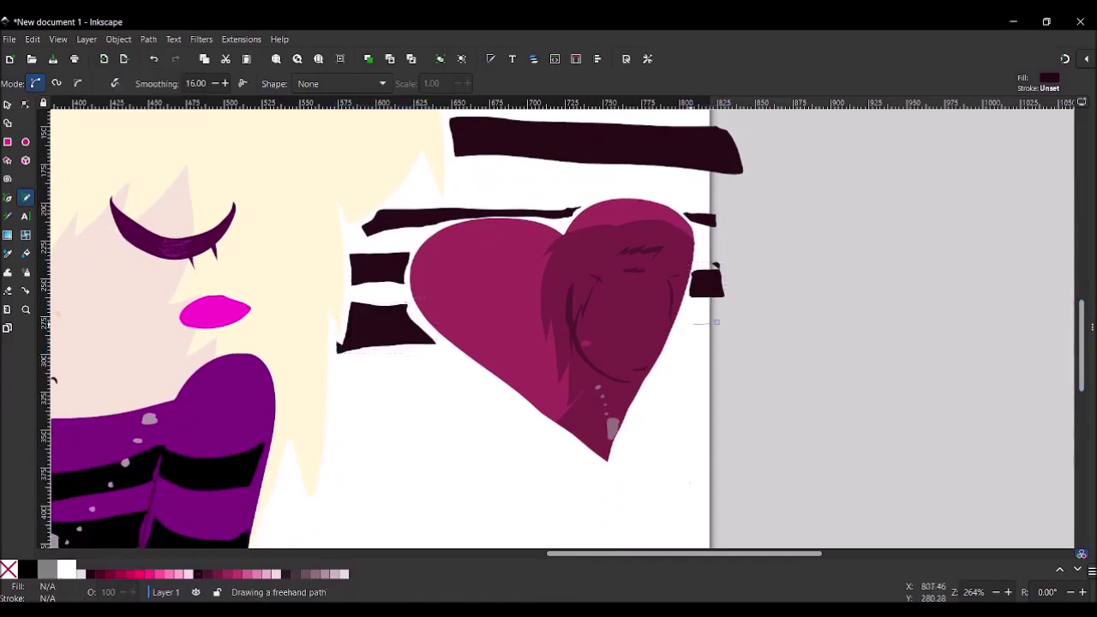
{"action": "left_click_drag", "start_coordinate": [711, 325], "coordinate": [713, 329]}
Step: Draw two more rows of stripe segments on both sides of the heart's lower half, following its tapering outline
{"action": "left_click_drag", "start_coordinate": [370, 364], "coordinate": [447, 364]}
{"action": "left_click_drag", "start_coordinate": [446, 364], "coordinate": [447, 366]}
{"action": "left_click_drag", "start_coordinate": [416, 375], "coordinate": [441, 387]}
{"action": "left_click_drag", "start_coordinate": [723, 373], "coordinate": [651, 399]}
{"action": "scroll", "coordinate": [651, 394], "scroll_direction": "down", "scroll_amount": 3}
{"action": "mouse_move", "coordinate": [498, 302]}
{"action": "left_mouse_down"}
{"action": "mouse_move", "coordinate": [356, 331]}
{"action": "mouse_move", "coordinate": [499, 303]}
{"action": "left_mouse_up"}
{"action": "mouse_move", "coordinate": [720, 306]}
{"action": "left_mouse_down"}
{"action": "mouse_move", "coordinate": [632, 319]}
{"action": "mouse_move", "coordinate": [727, 331]}
{"action": "left_mouse_up"}
{"action": "left_click_drag", "start_coordinate": [567, 343], "coordinate": [325, 384]}
{"action": "left_click_drag", "start_coordinate": [622, 337], "coordinate": [566, 342]}
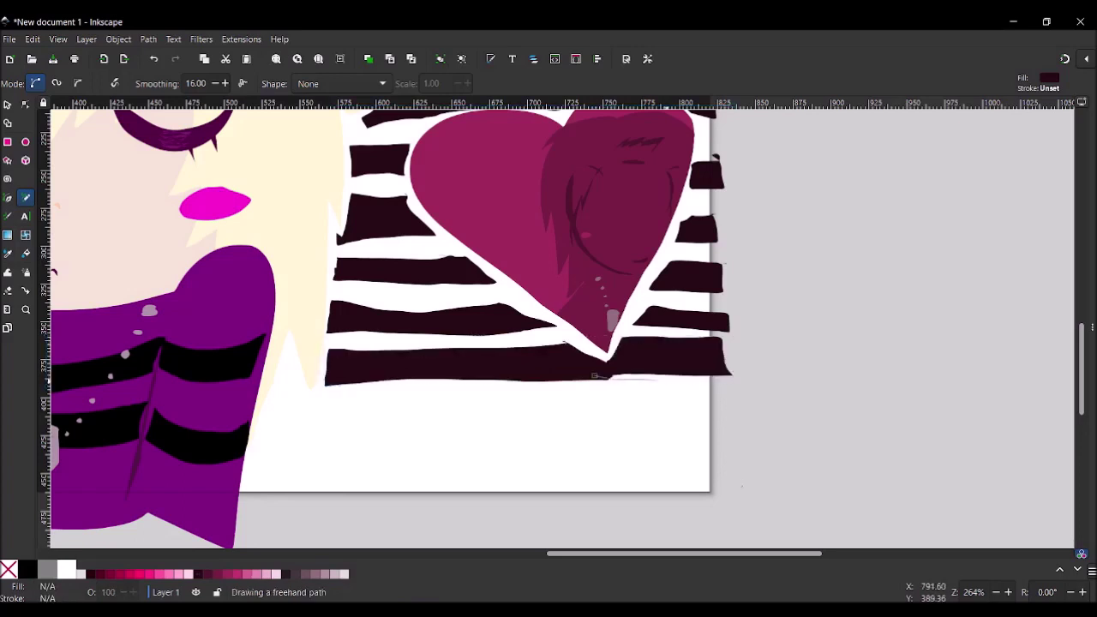
{"action": "mouse_move", "coordinate": [608, 377]}
{"action": "left_mouse_down"}
{"action": "mouse_move", "coordinate": [796, 396]}
{"action": "mouse_move", "coordinate": [325, 378]}
{"action": "mouse_move", "coordinate": [763, 387]}
{"action": "left_mouse_up"}
{"action": "key", "text": "ctrl+z"}
{"action": "key", "text": "ctrl+z"}
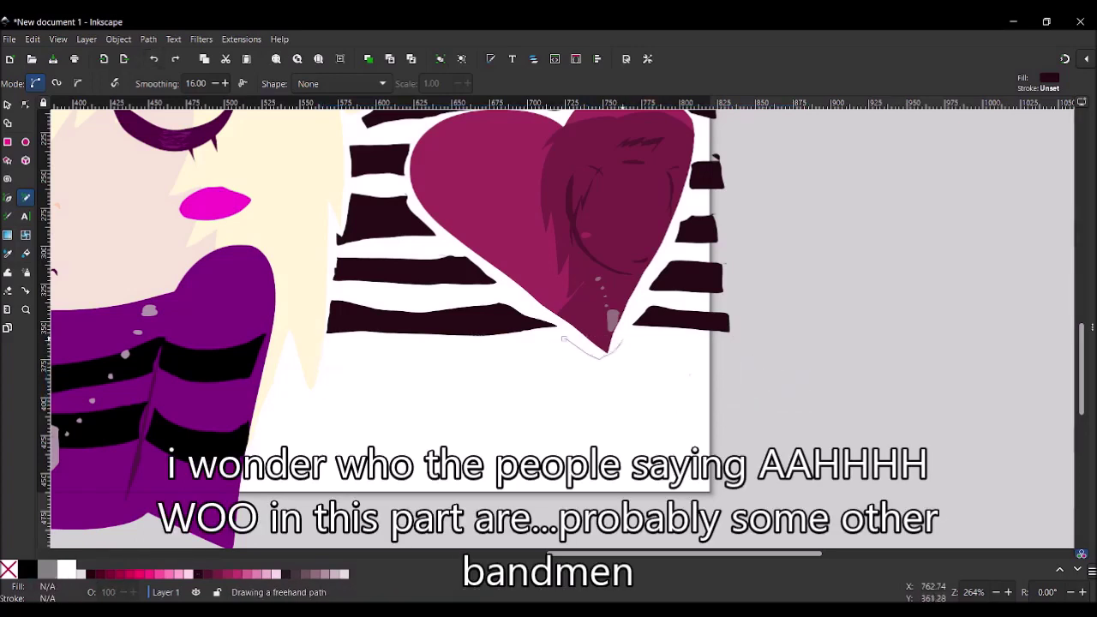
Step: Draw three long dark stripes below the crimson heart, the first notched around its tip and the last near the lower page edge
{"action": "mouse_move", "coordinate": [604, 357]}
{"action": "left_mouse_down"}
{"action": "mouse_move", "coordinate": [564, 338]}
{"action": "mouse_move", "coordinate": [330, 347]}
{"action": "mouse_move", "coordinate": [690, 382]}
{"action": "left_mouse_up"}
{"action": "mouse_move", "coordinate": [296, 411]}
{"action": "left_mouse_down"}
{"action": "mouse_move", "coordinate": [631, 393]}
{"action": "mouse_move", "coordinate": [330, 377]}
{"action": "left_mouse_up"}
{"action": "mouse_move", "coordinate": [277, 437]}
{"action": "left_mouse_down"}
{"action": "mouse_move", "coordinate": [257, 469]}
{"action": "mouse_move", "coordinate": [453, 433]}
{"action": "mouse_move", "coordinate": [275, 437]}
{"action": "left_mouse_up"}
{"action": "scroll", "coordinate": [1014, 437], "scroll_direction": "left", "scroll_amount": 10}
{"action": "scroll", "coordinate": [1014, 437], "scroll_direction": "right", "scroll_amount": 10}
{"action": "scroll", "coordinate": [1014, 437], "scroll_direction": "left", "scroll_amount": 12}
{"action": "scroll", "coordinate": [1014, 437], "scroll_direction": "right", "scroll_amount": 10}
{"action": "scroll", "coordinate": [857, 432], "scroll_direction": "up", "scroll_amount": 5}
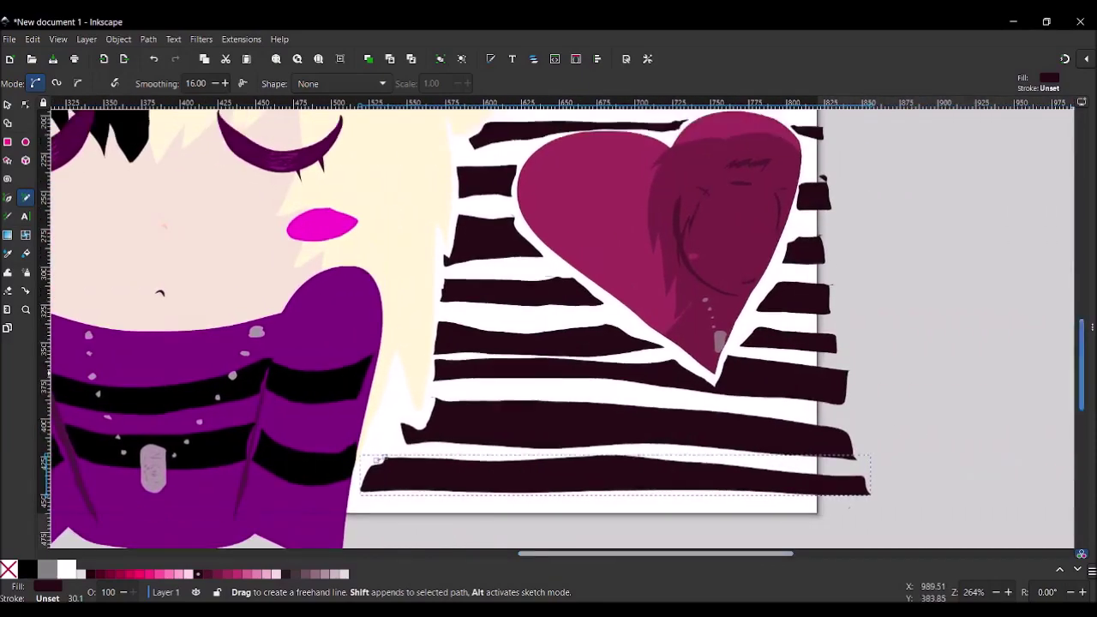
{"action": "scroll", "coordinate": [1014, 437], "scroll_direction": "left", "scroll_amount": 10}
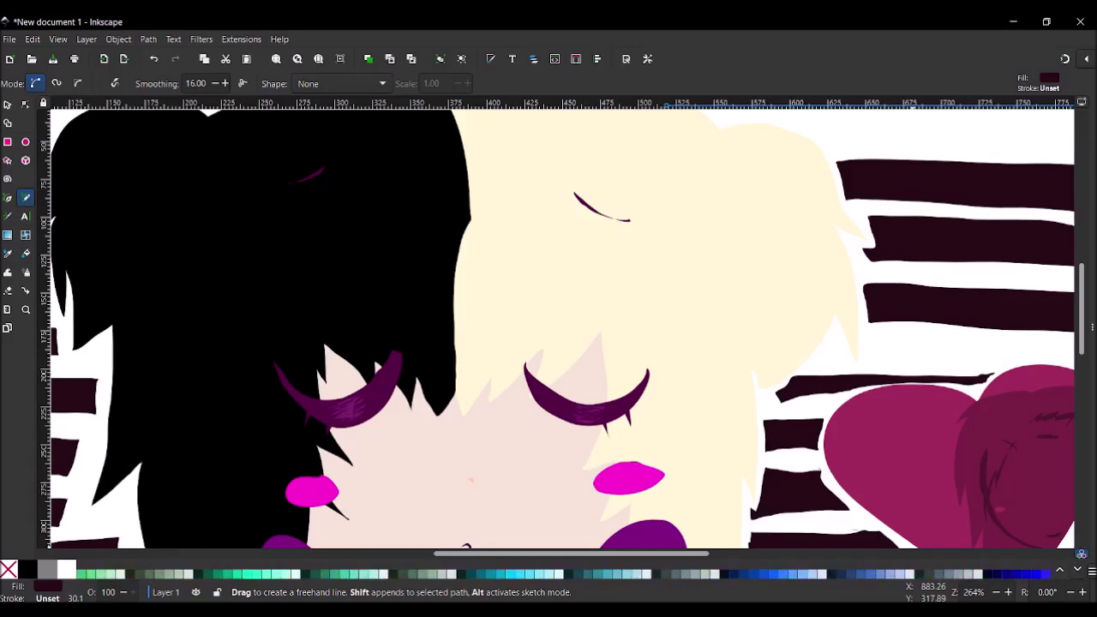
{"action": "key", "text": "u"}
{"action": "key", "text": "z"}
{"action": "scroll", "coordinate": [603, 434], "scroll_direction": "up", "scroll_amount": 3}
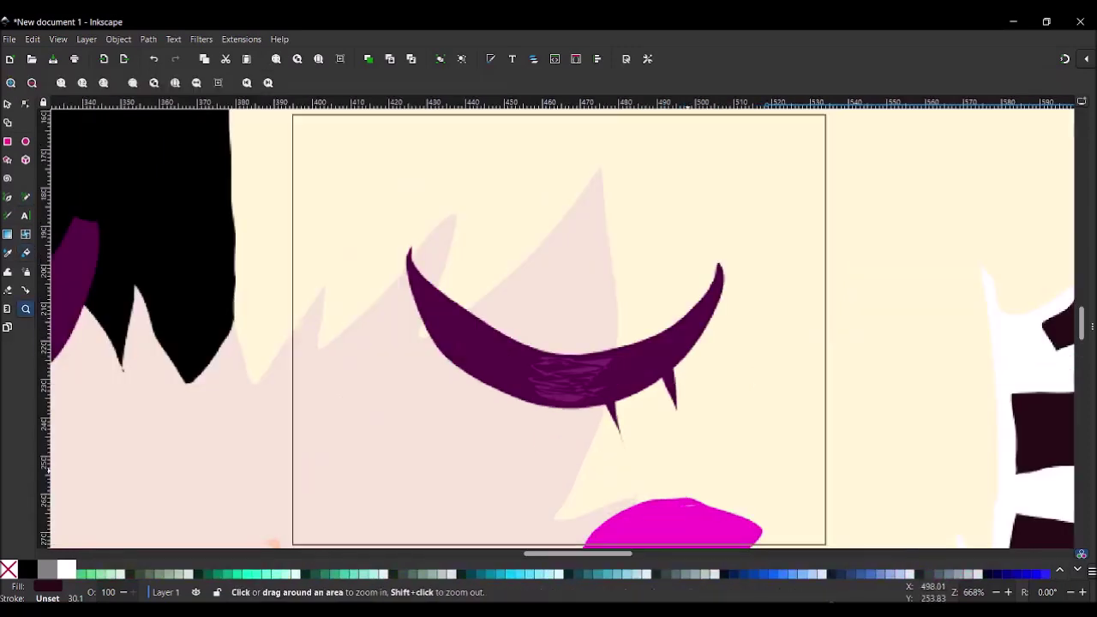
{"action": "scroll", "coordinate": [603, 433], "scroll_direction": "down", "scroll_amount": 6}
{"action": "scroll", "coordinate": [1029, 386], "scroll_direction": "up", "scroll_amount": 12}
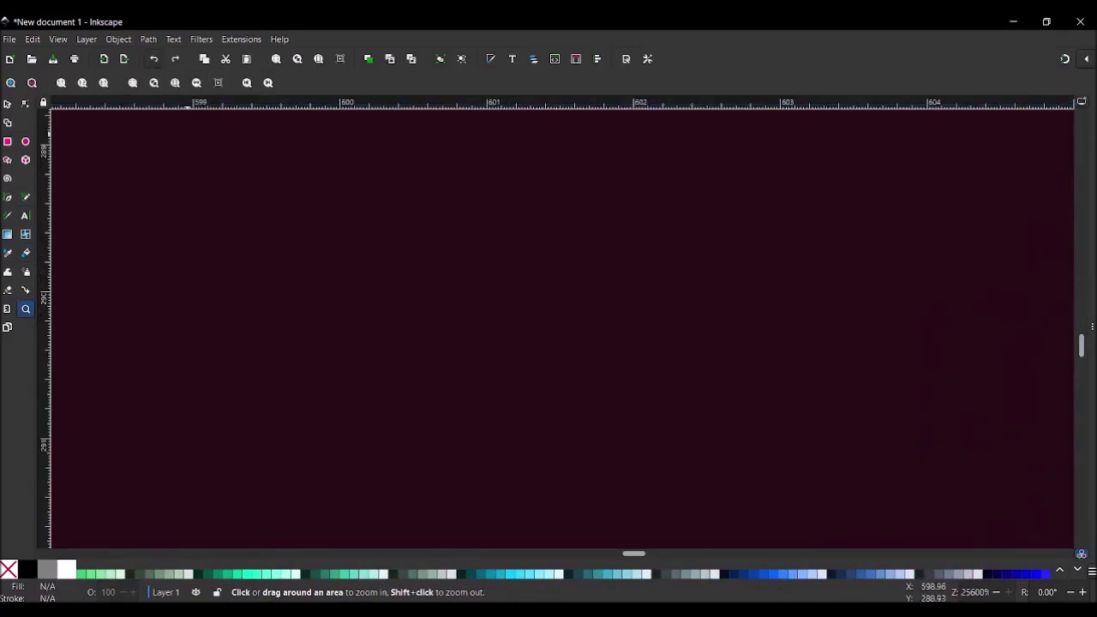
{"action": "left_click", "coordinate": [154, 58]}
{"action": "key", "text": "5"}
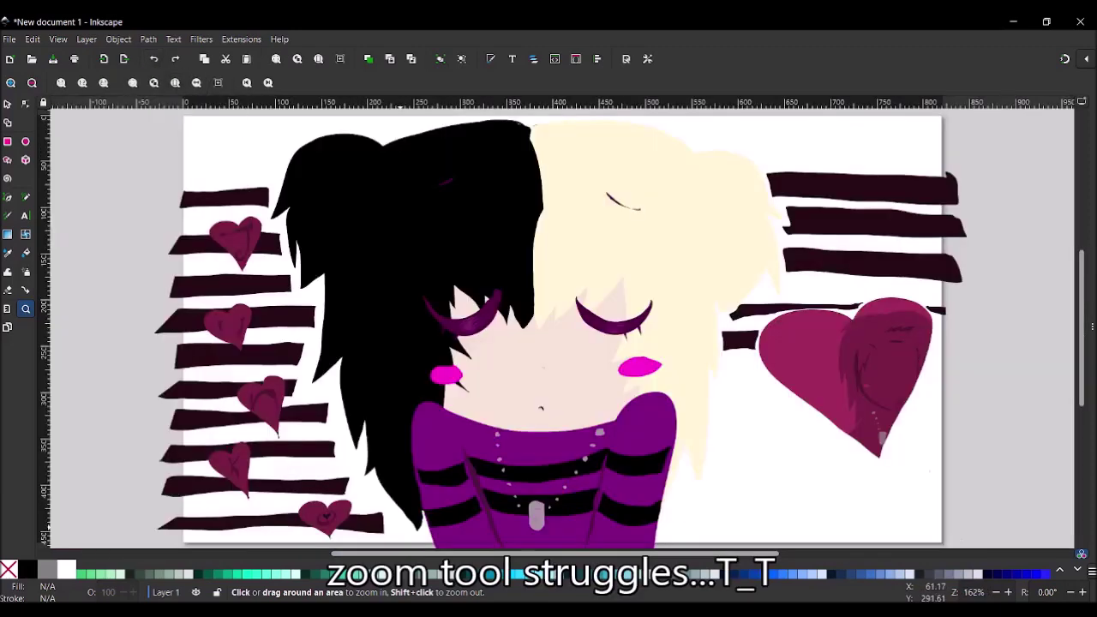
{"action": "left_click", "coordinate": [175, 58]}
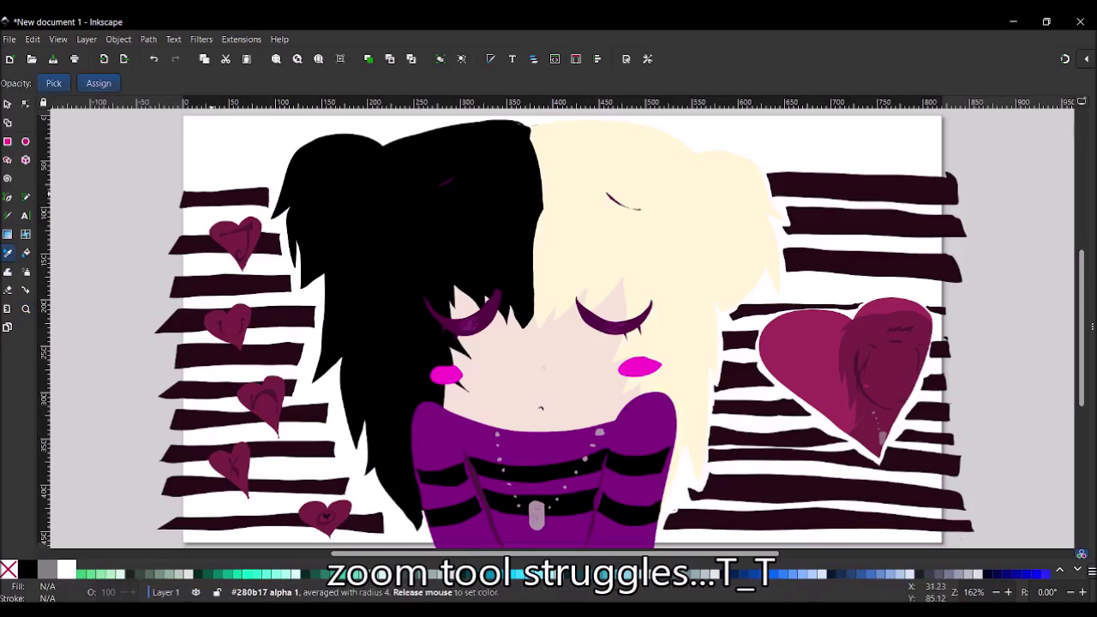
Step: Add one more dark stripe beside the top of the black hair and one above the blonde pigtail, in the sampled stripe color
{"action": "key", "text": "p"}
{"action": "mouse_move", "coordinate": [163, 163]}
{"action": "left_mouse_down"}
{"action": "mouse_move", "coordinate": [269, 150]}
{"action": "mouse_move", "coordinate": [274, 163]}
{"action": "left_mouse_up"}
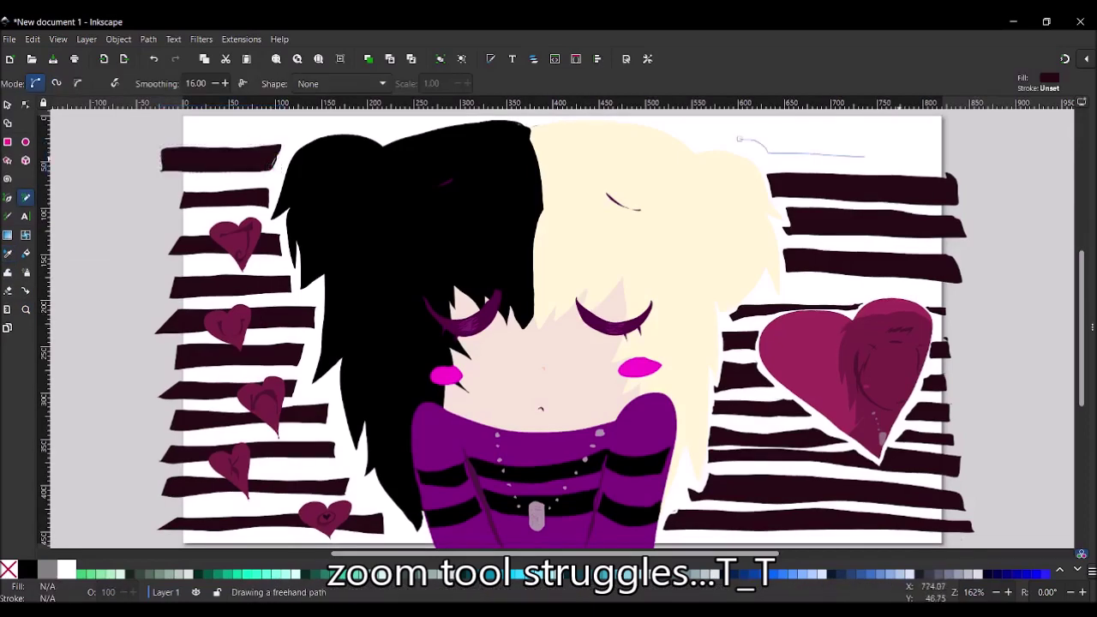
{"action": "left_click_drag", "start_coordinate": [728, 133], "coordinate": [733, 159]}
{"action": "left_click_drag", "start_coordinate": [342, 124], "coordinate": [257, 129]}
{"action": "key", "text": "ctrl+z"}
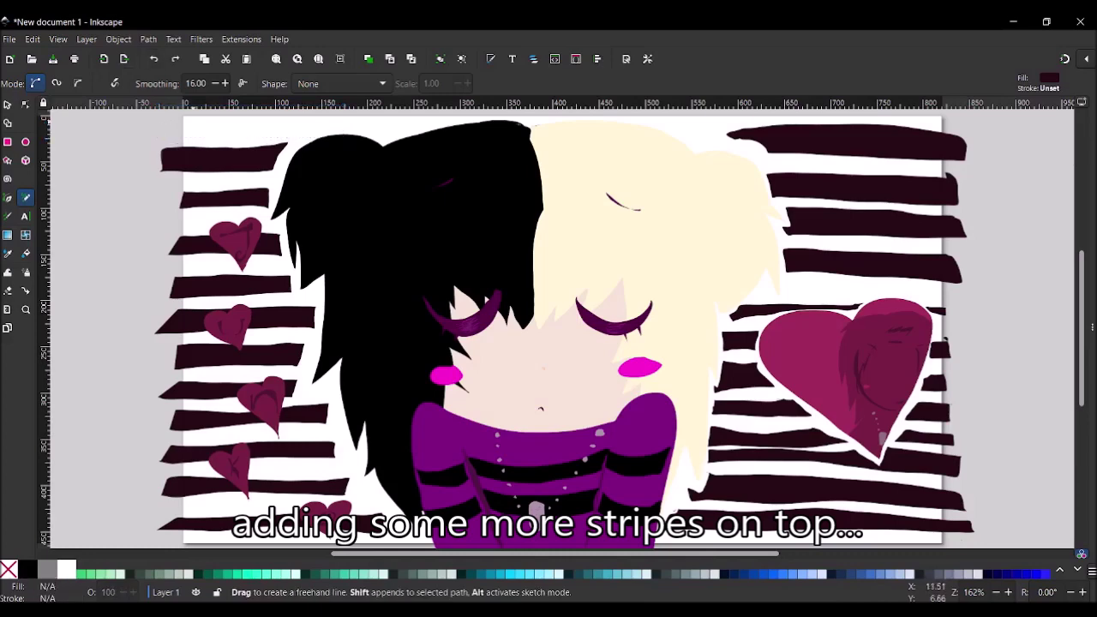
{"action": "scroll", "coordinate": [561, 326], "scroll_direction": "down", "scroll_amount": 3}
{"action": "scroll", "coordinate": [561, 325], "scroll_direction": "up", "scroll_amount": 3}
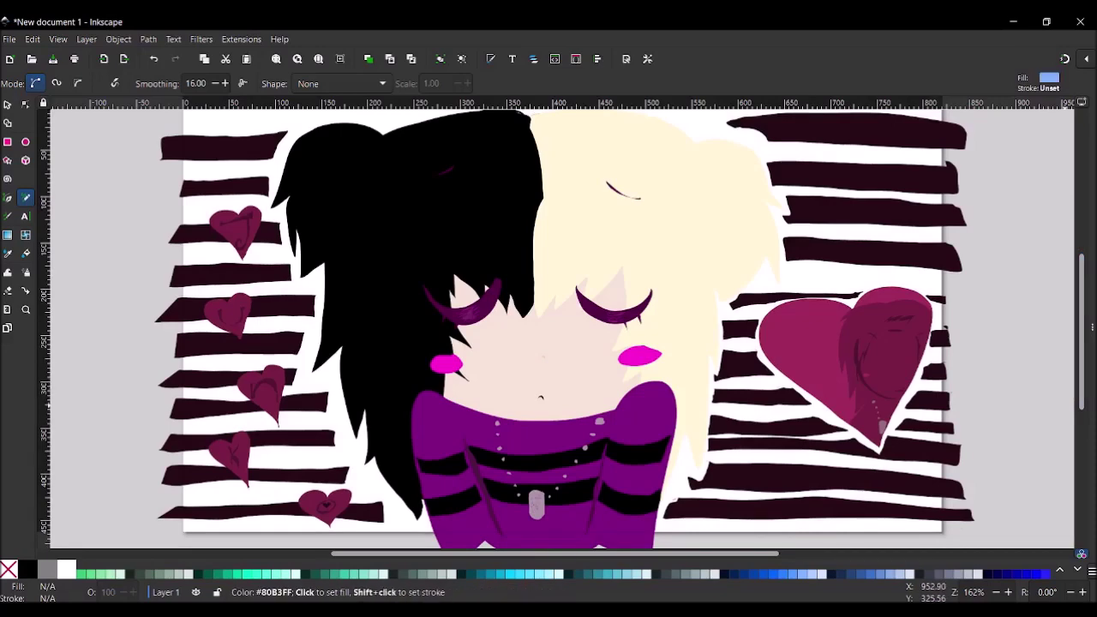
Step: Draw a small teardrop in light blue #AACCFF under the closed eye on the blonde side of the face
{"action": "key", "text": "z"}
{"action": "left_click_drag", "start_coordinate": [561, 242], "coordinate": [665, 359]}
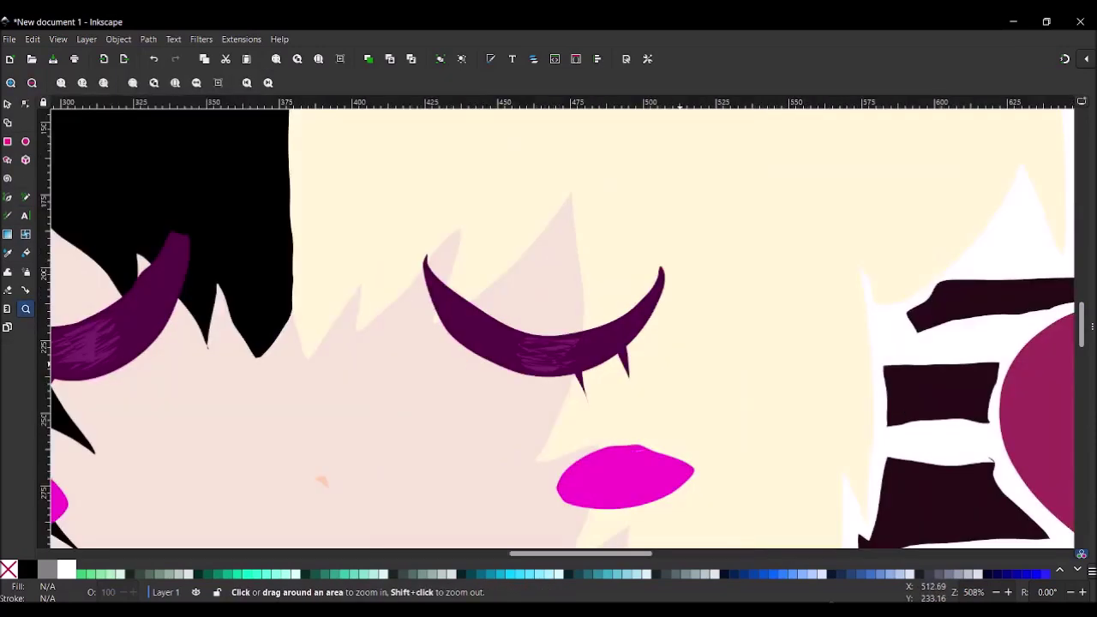
{"action": "left_click", "coordinate": [1080, 21]}
{"action": "key", "text": "Escape"}
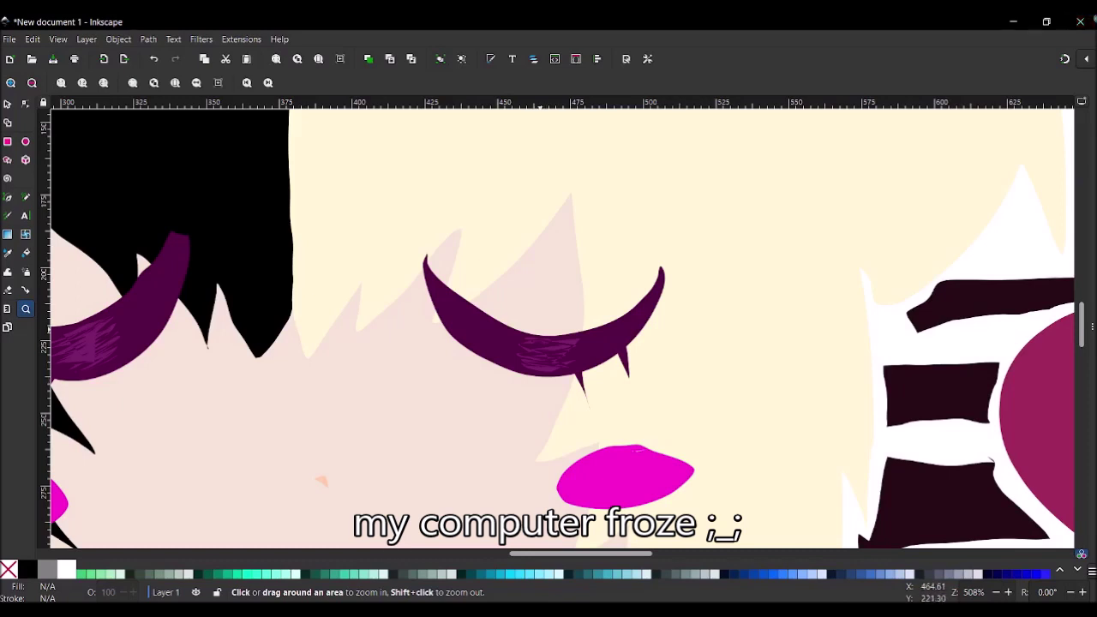
{"action": "key", "text": "u"}
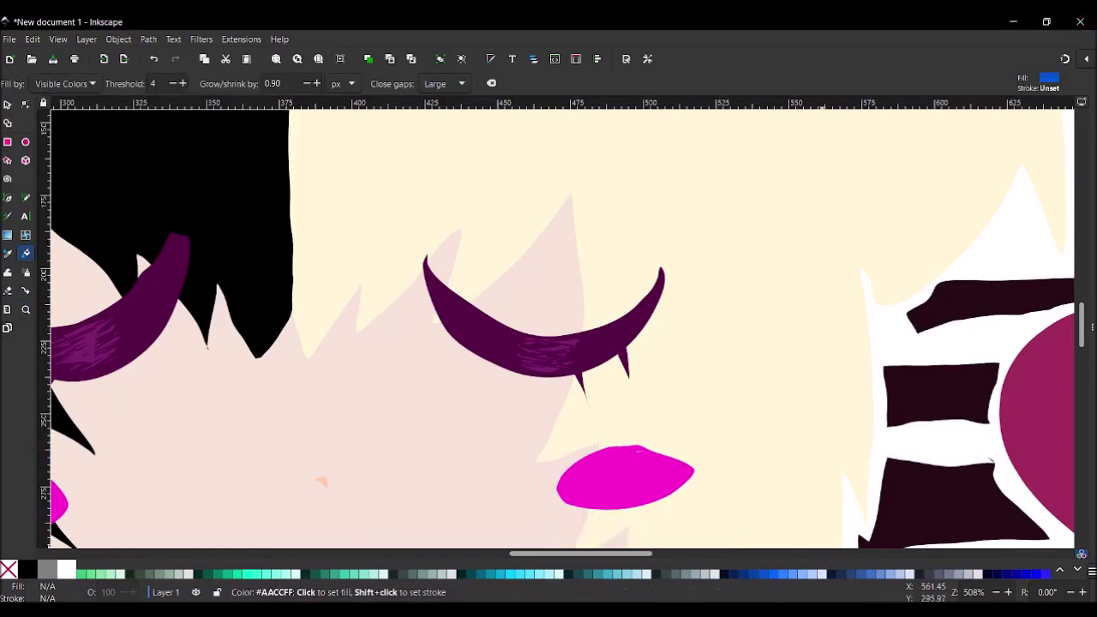
{"action": "key", "text": "p"}
{"action": "left_click_drag", "start_coordinate": [557, 382], "coordinate": [559, 378]}
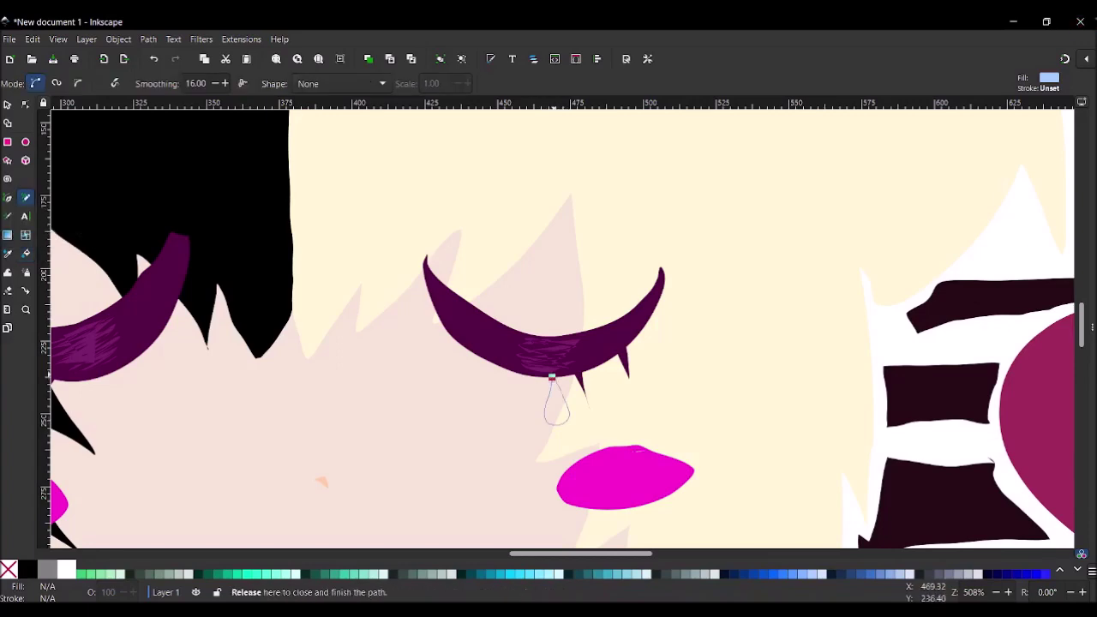
Step: Round off the top of the black hair at the parting and reshape the parting line with a cream patch of blonde hair
{"action": "key", "text": "z"}
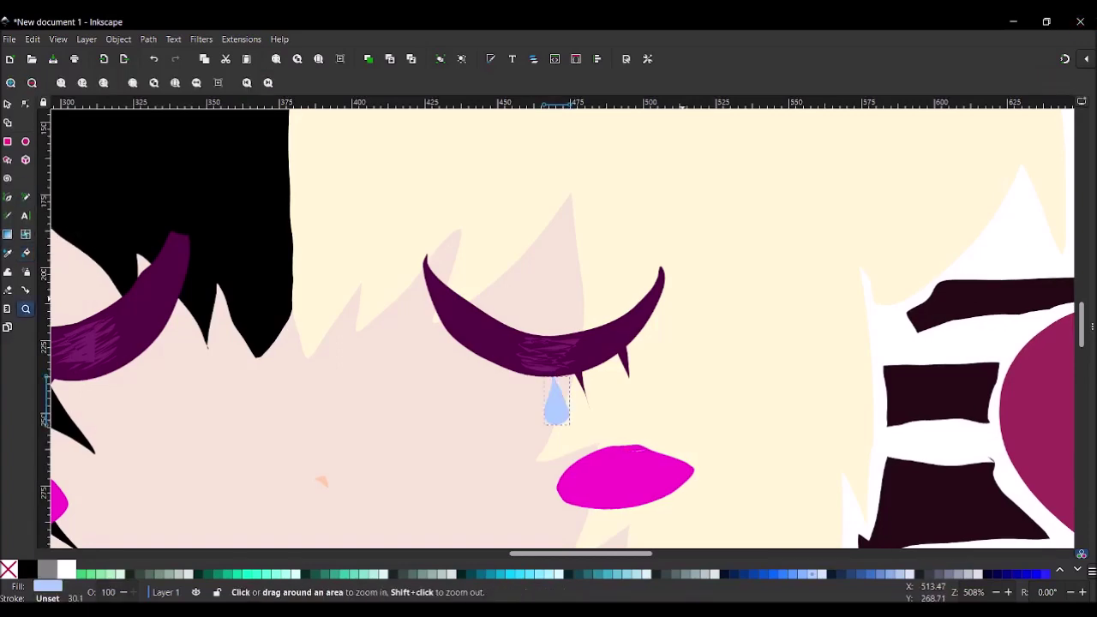
{"action": "key", "text": "5"}
{"action": "scroll", "coordinate": [557, 326], "scroll_direction": "up", "scroll_amount": 4}
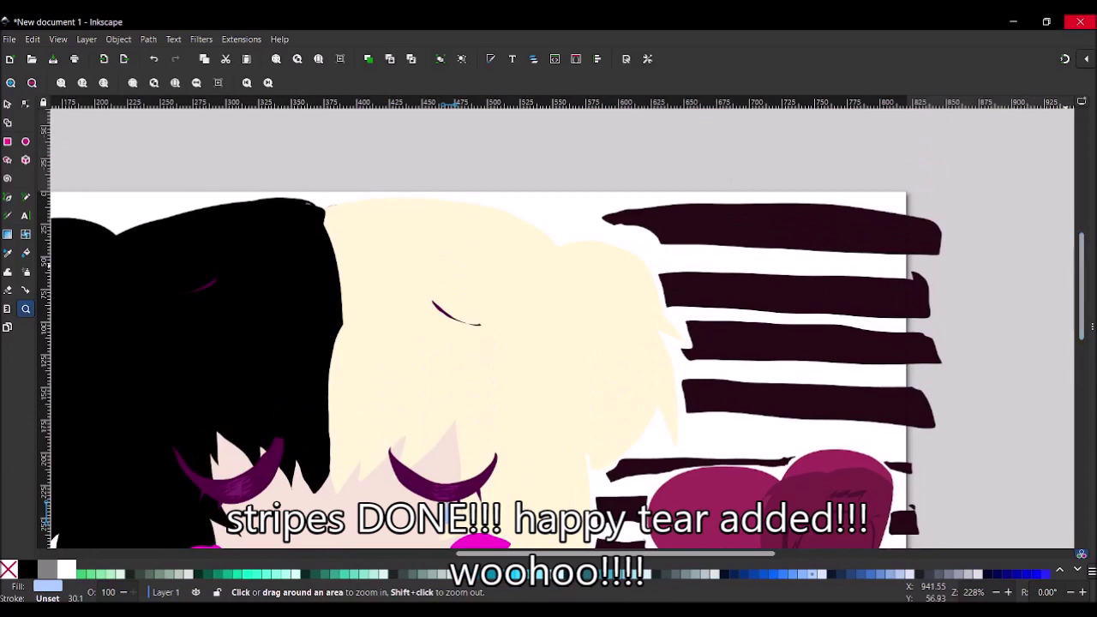
{"action": "key", "text": "p"}
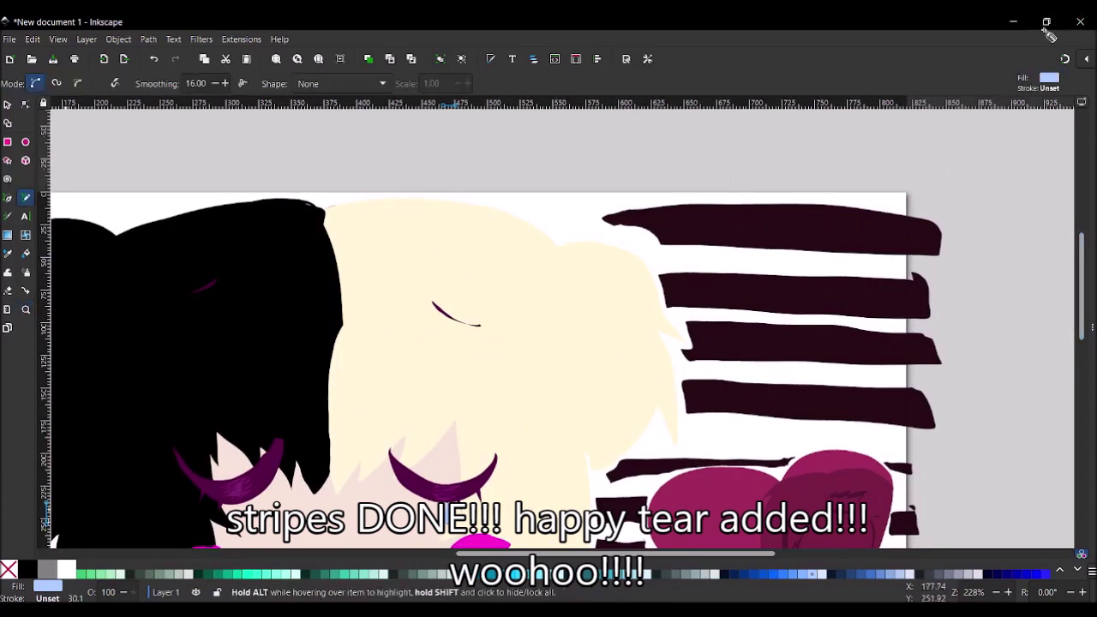
{"action": "mouse_move", "coordinate": [319, 204]}
{"action": "left_mouse_down"}
{"action": "mouse_move", "coordinate": [296, 232]}
{"action": "mouse_move", "coordinate": [308, 246]}
{"action": "left_mouse_up"}
{"action": "key", "text": "Delete"}
{"action": "mouse_move", "coordinate": [283, 204]}
{"action": "left_mouse_down"}
{"action": "mouse_move", "coordinate": [341, 296]}
{"action": "mouse_move", "coordinate": [270, 453]}
{"action": "left_mouse_up"}
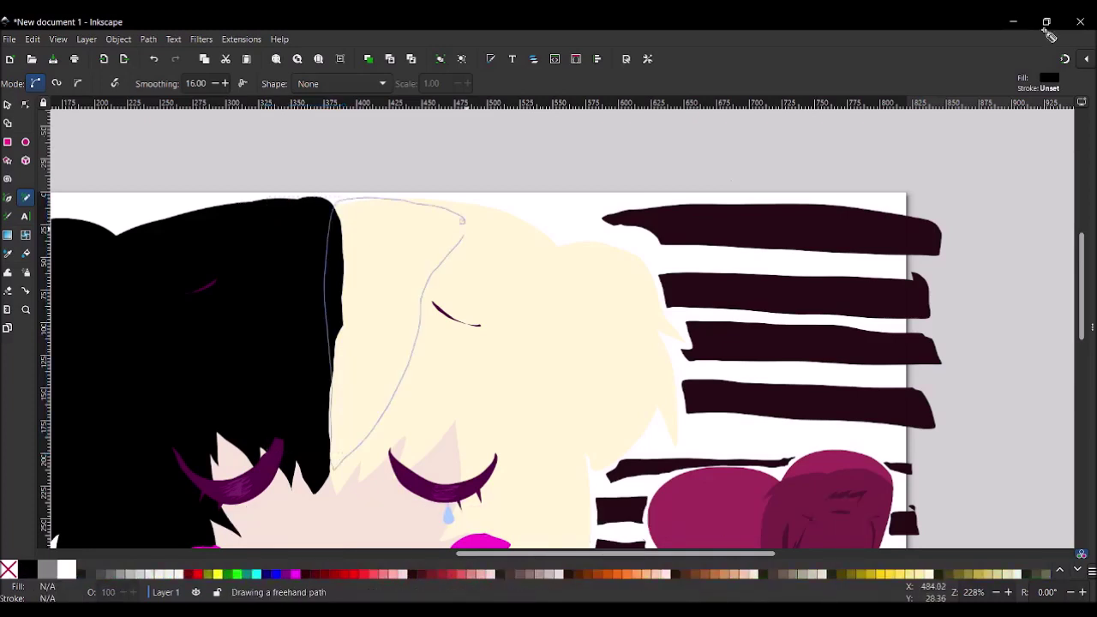
{"action": "left_click_drag", "start_coordinate": [335, 463], "coordinate": [333, 468]}
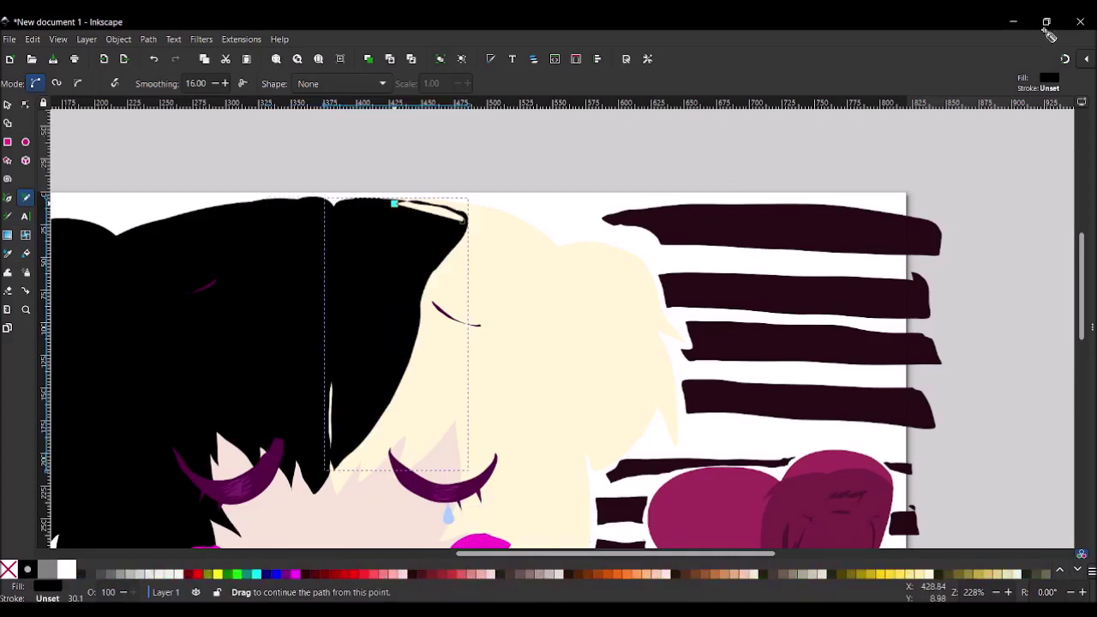
{"action": "key", "text": "Delete"}
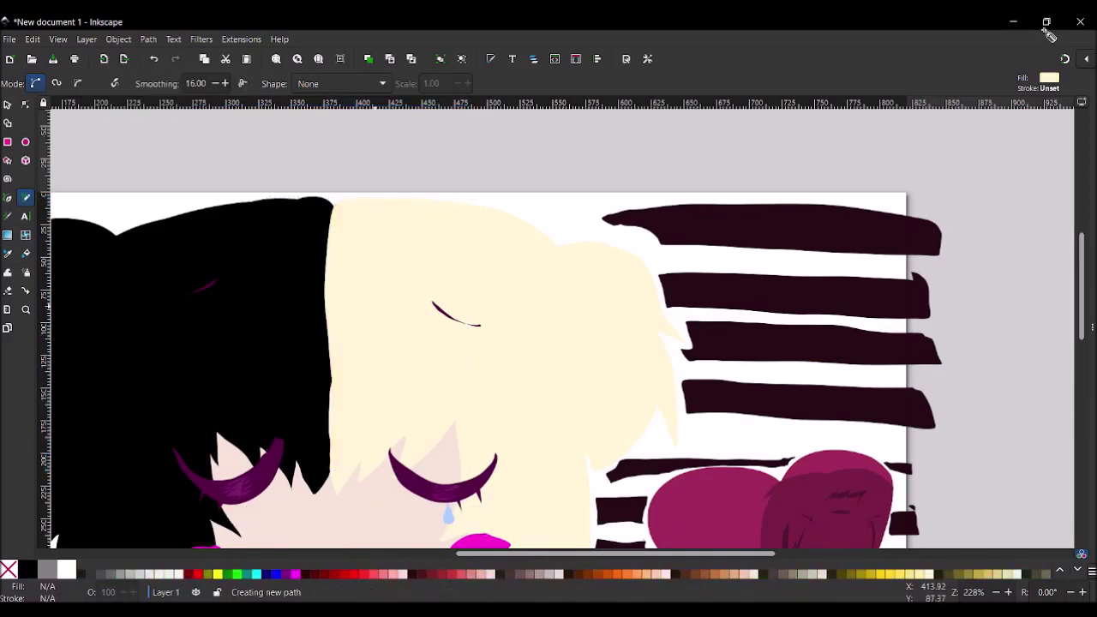
{"action": "scroll", "coordinate": [561, 330], "scroll_direction": "left", "scroll_amount": 5}
{"action": "scroll", "coordinate": [562, 330], "scroll_direction": "down", "scroll_amount": 6}
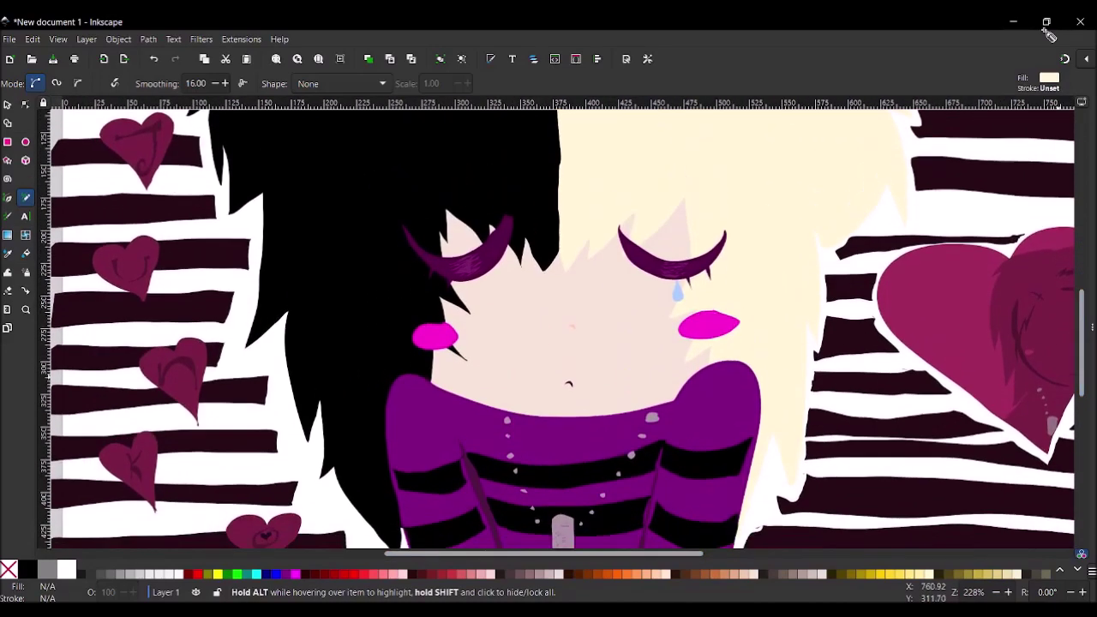
{"action": "left_click_drag", "start_coordinate": [544, 553], "coordinate": [576, 554]}
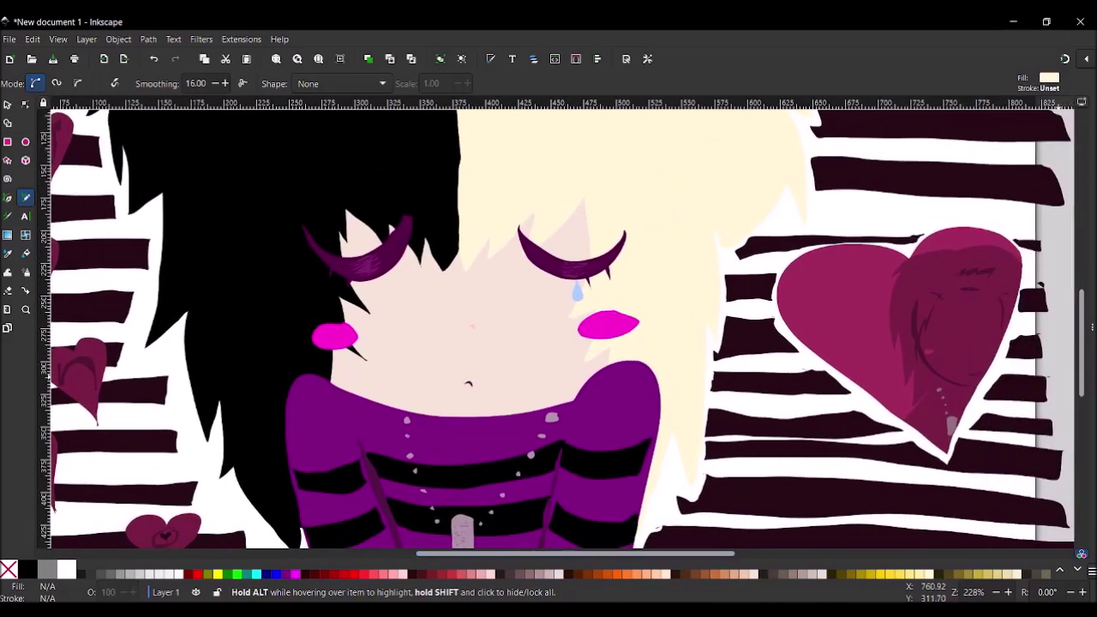
{"action": "scroll", "coordinate": [562, 330], "scroll_direction": "right", "scroll_amount": 2}
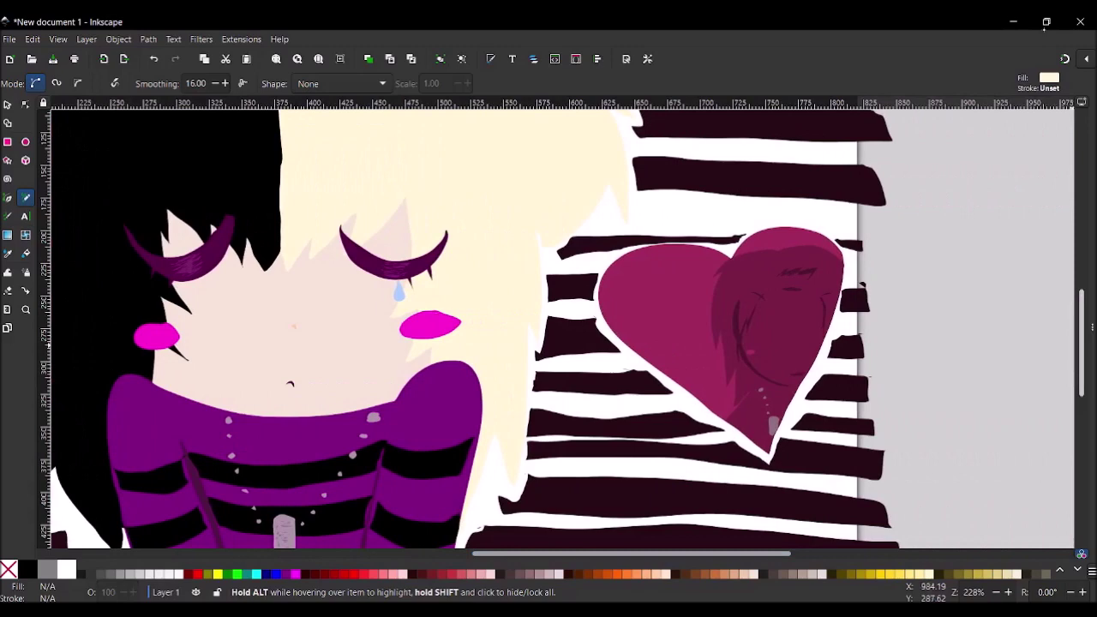
{"action": "scroll", "coordinate": [561, 330], "scroll_direction": "down", "scroll_amount": 3}
Step: Sample the maroon #782144 of the small lettered hearts and draw two hearts over the two uppermost stripes beside the blonde hair
{"action": "scroll", "coordinate": [561, 330], "scroll_direction": "left", "scroll_amount": 5}
{"action": "scroll", "coordinate": [561, 330], "scroll_direction": "right", "scroll_amount": 5}
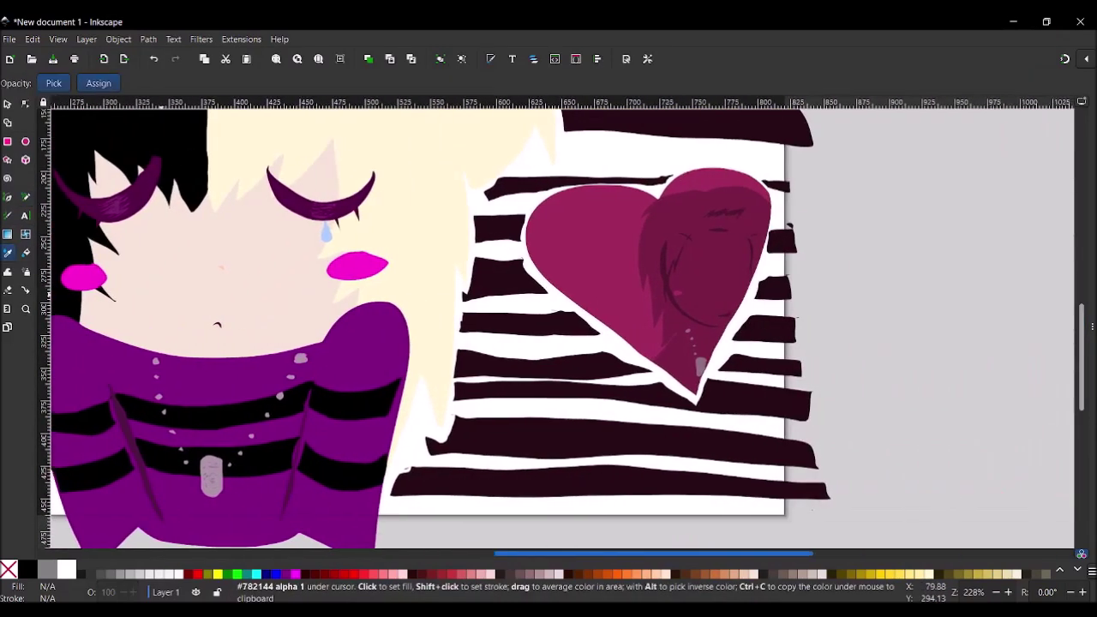
{"action": "scroll", "coordinate": [561, 330], "scroll_direction": "up", "scroll_amount": 5}
{"action": "left_click_drag", "start_coordinate": [570, 137], "coordinate": [590, 184]}
{"action": "mouse_move", "coordinate": [605, 135]}
{"action": "left_mouse_down"}
{"action": "mouse_move", "coordinate": [590, 184]}
{"action": "mouse_move", "coordinate": [671, 229]}
{"action": "left_mouse_up"}
{"action": "mouse_move", "coordinate": [651, 181]}
{"action": "left_mouse_down"}
{"action": "mouse_move", "coordinate": [691, 184]}
{"action": "mouse_move", "coordinate": [670, 229]}
{"action": "left_mouse_up"}
{"action": "left_click", "coordinate": [154, 59]}
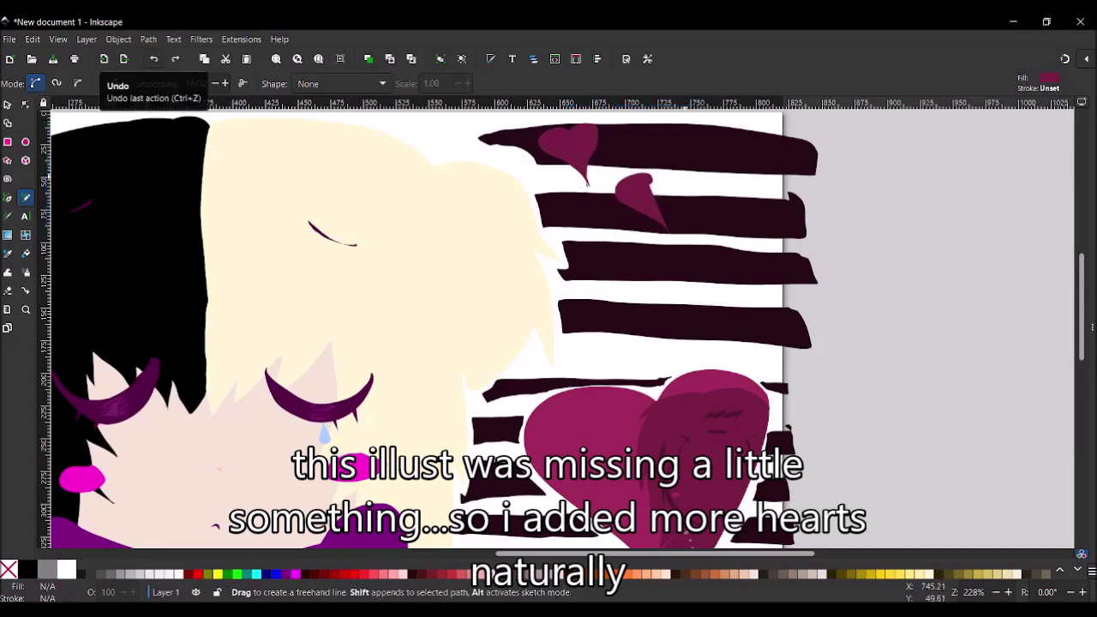
{"action": "key", "text": "ctrl+shift+z"}
Step: Draw two more maroon hearts side by side over the third stripe beside the blonde hair
{"action": "mouse_move", "coordinate": [565, 243]}
{"action": "left_mouse_down"}
{"action": "mouse_move", "coordinate": [612, 258]}
{"action": "mouse_move", "coordinate": [600, 273]}
{"action": "left_mouse_up"}
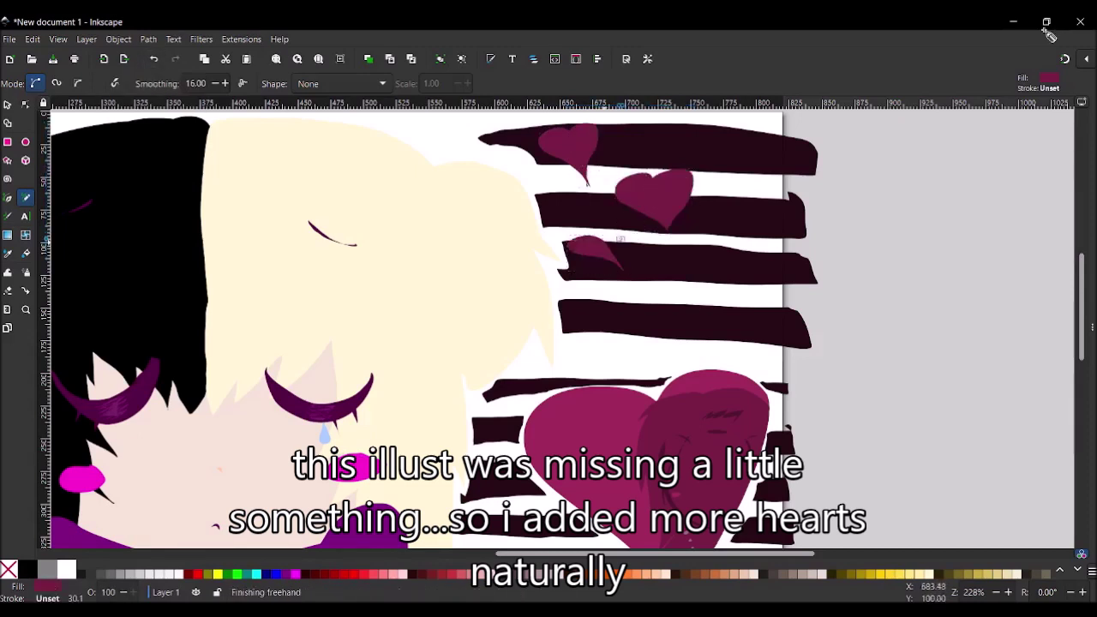
{"action": "left_click_drag", "start_coordinate": [616, 230], "coordinate": [600, 272]}
{"action": "left_click_drag", "start_coordinate": [677, 254], "coordinate": [703, 296]}
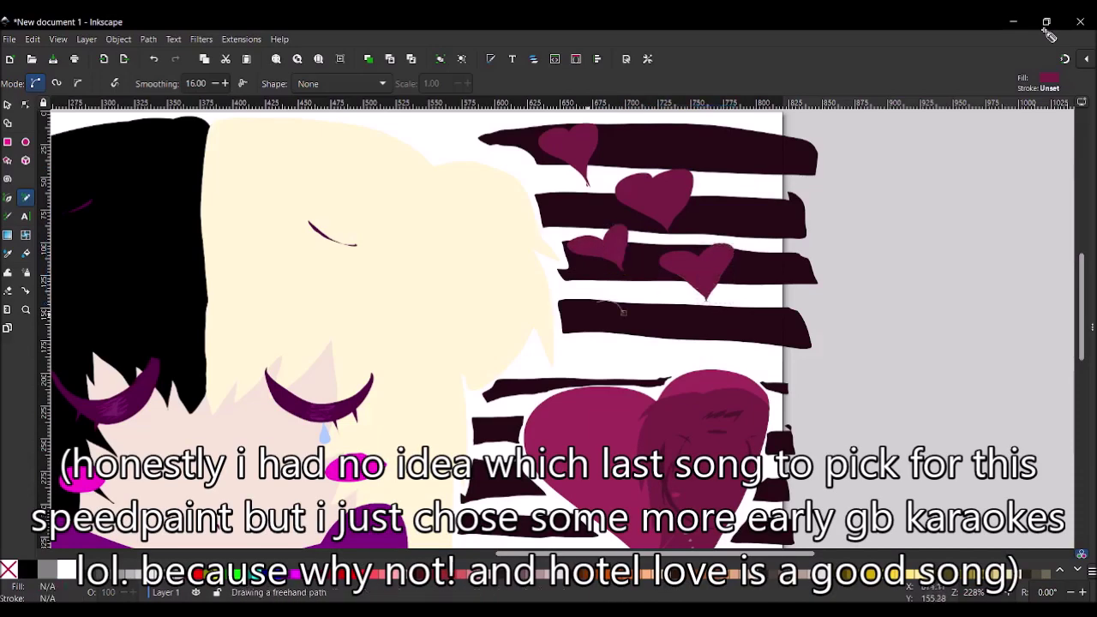
Step: Draw two maroon hearts over the fourth stripe beside the blonde hair and four more over the stripes below the large heart
{"action": "left_click_drag", "start_coordinate": [600, 311], "coordinate": [630, 343]}
{"action": "mouse_move", "coordinate": [644, 301]}
{"action": "left_mouse_down"}
{"action": "mouse_move", "coordinate": [707, 357]}
{"action": "mouse_move", "coordinate": [723, 327]}
{"action": "mouse_move", "coordinate": [703, 353]}
{"action": "left_mouse_up"}
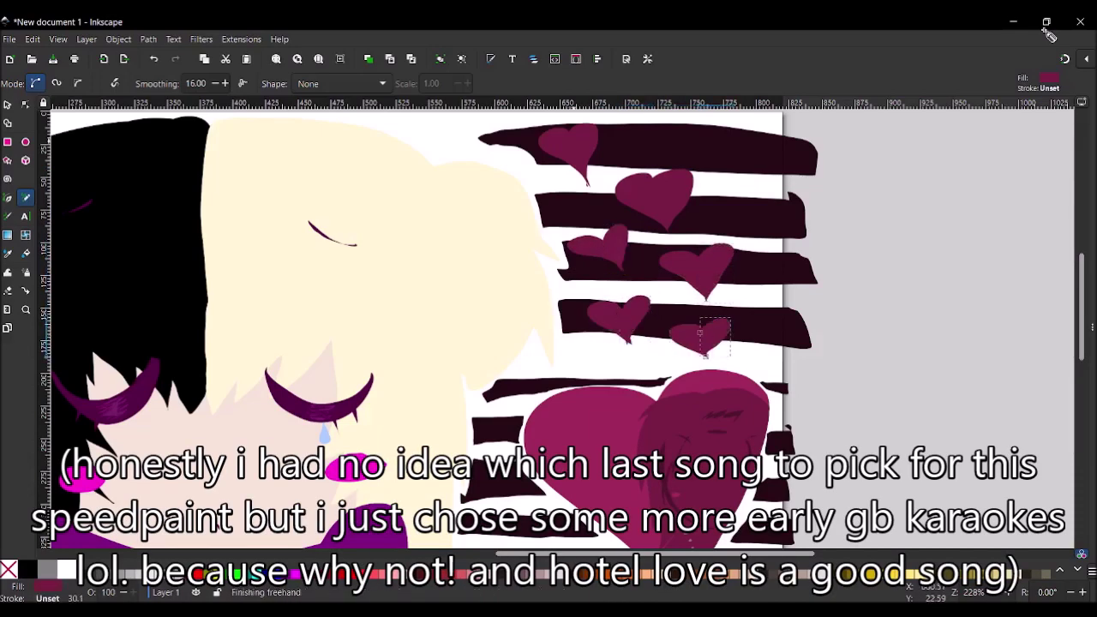
{"action": "scroll", "coordinate": [429, 325], "scroll_direction": "down", "scroll_amount": 5}
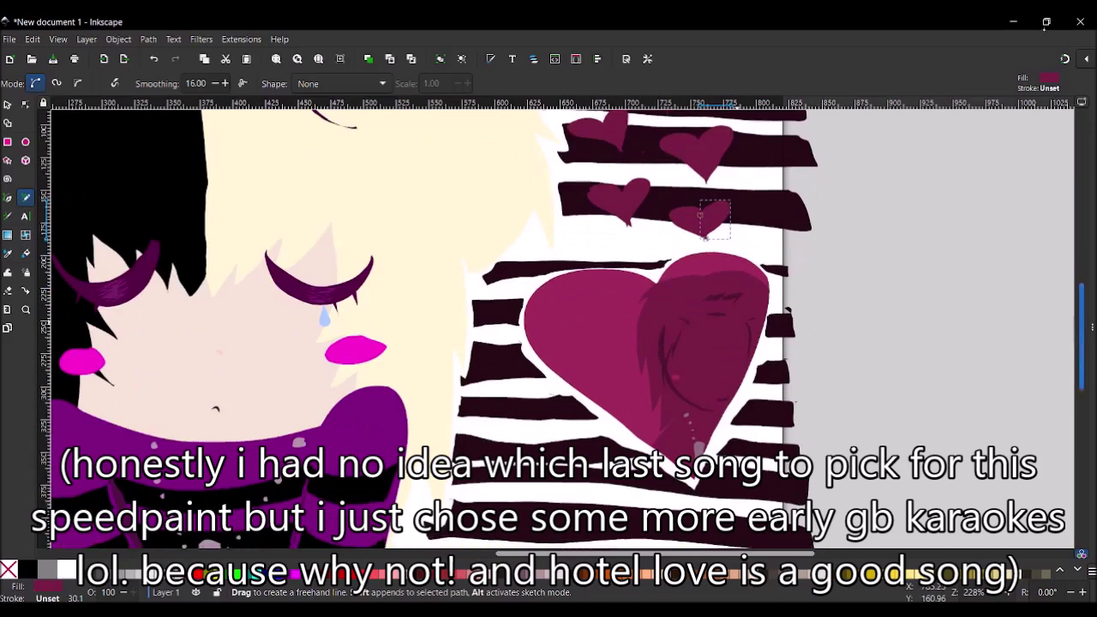
{"action": "left_click_drag", "start_coordinate": [540, 376], "coordinate": [551, 413]}
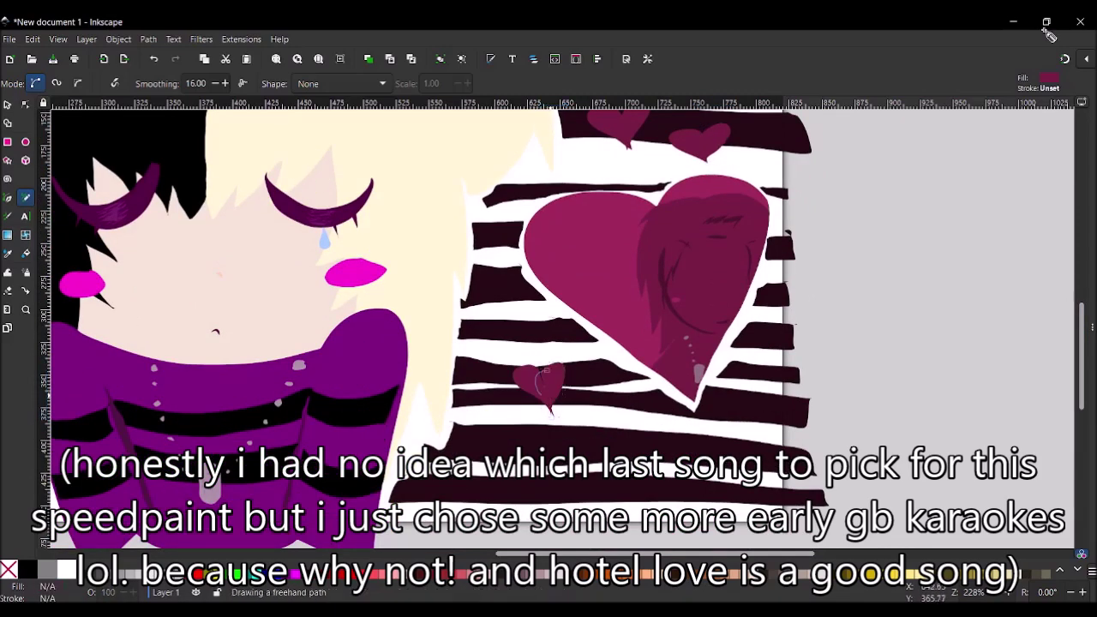
{"action": "left_click_drag", "start_coordinate": [618, 415], "coordinate": [625, 453]}
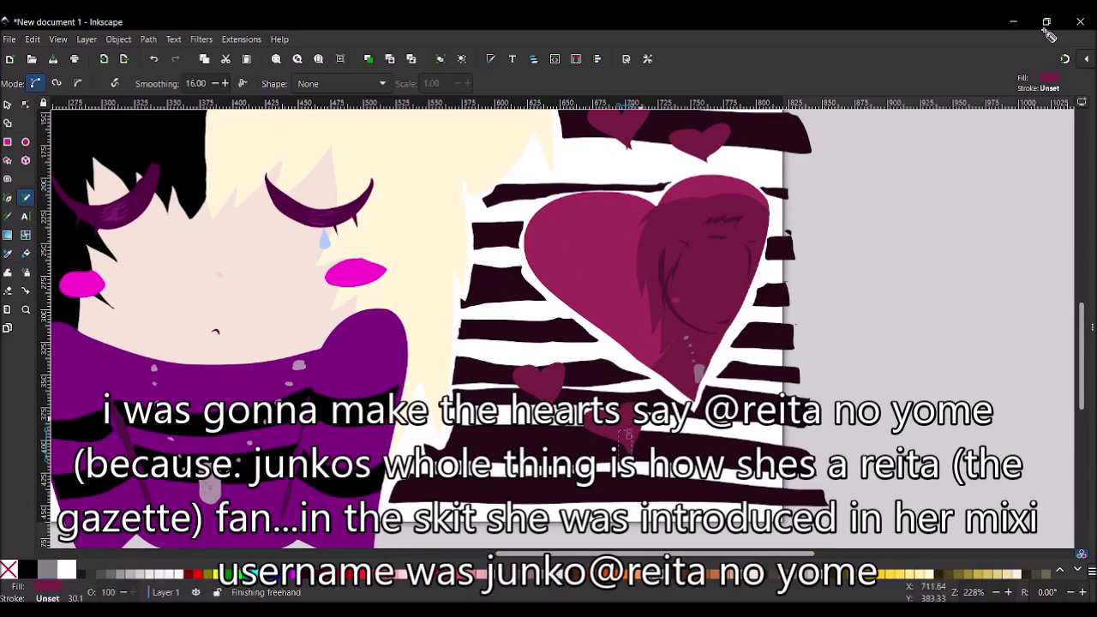
{"action": "mouse_move", "coordinate": [716, 429]}
{"action": "left_mouse_down"}
{"action": "mouse_move", "coordinate": [742, 438]}
{"action": "mouse_move", "coordinate": [725, 463]}
{"action": "left_mouse_up"}
{"action": "mouse_move", "coordinate": [564, 490]}
{"action": "left_mouse_down"}
{"action": "mouse_move", "coordinate": [568, 512]}
{"action": "mouse_move", "coordinate": [575, 497]}
{"action": "left_mouse_up"}
{"action": "scroll", "coordinate": [561, 326], "scroll_direction": "left", "scroll_amount": 10}
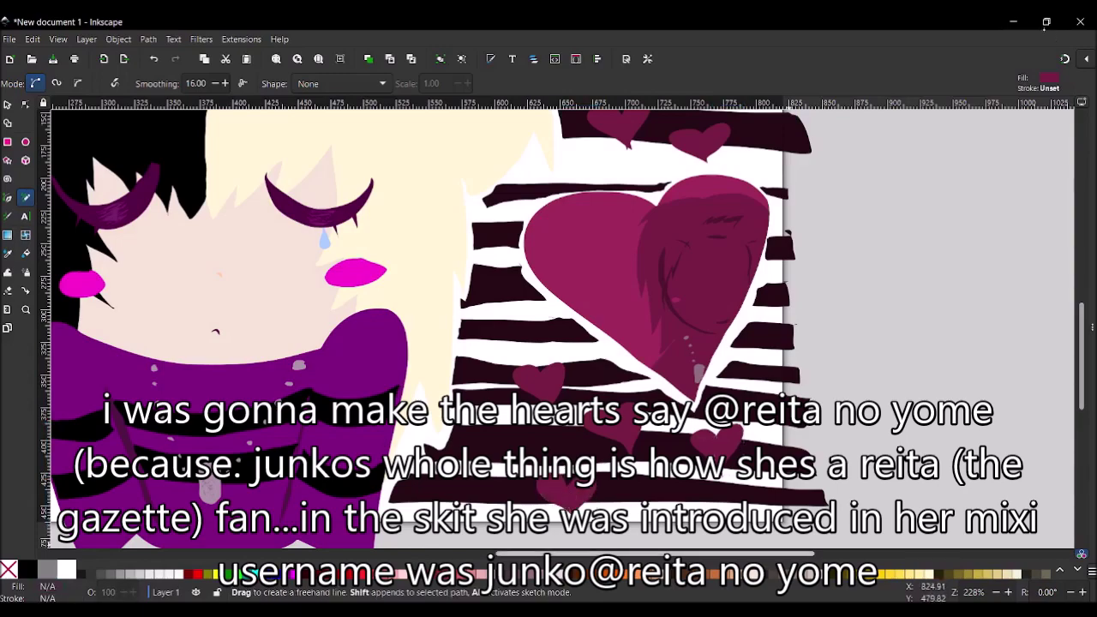
{"action": "scroll", "coordinate": [561, 325], "scroll_direction": "up", "scroll_amount": 5}
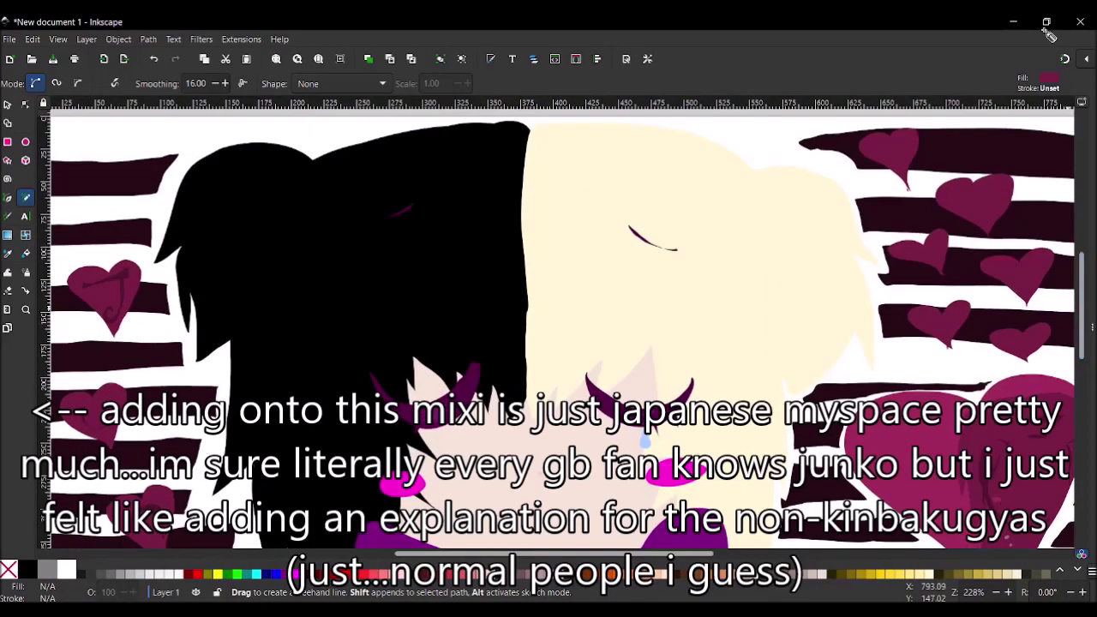
{"action": "key", "text": "z"}
{"action": "left_click", "coordinate": [175, 82]}
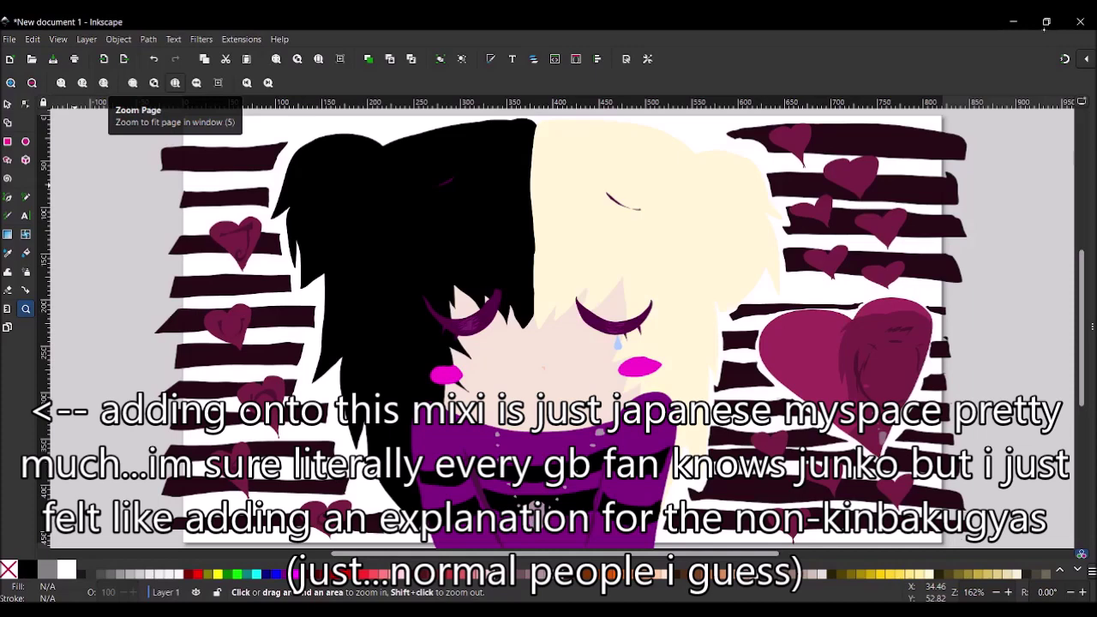
{"action": "scroll", "coordinate": [659, 561], "scroll_direction": "left", "scroll_amount": 3}
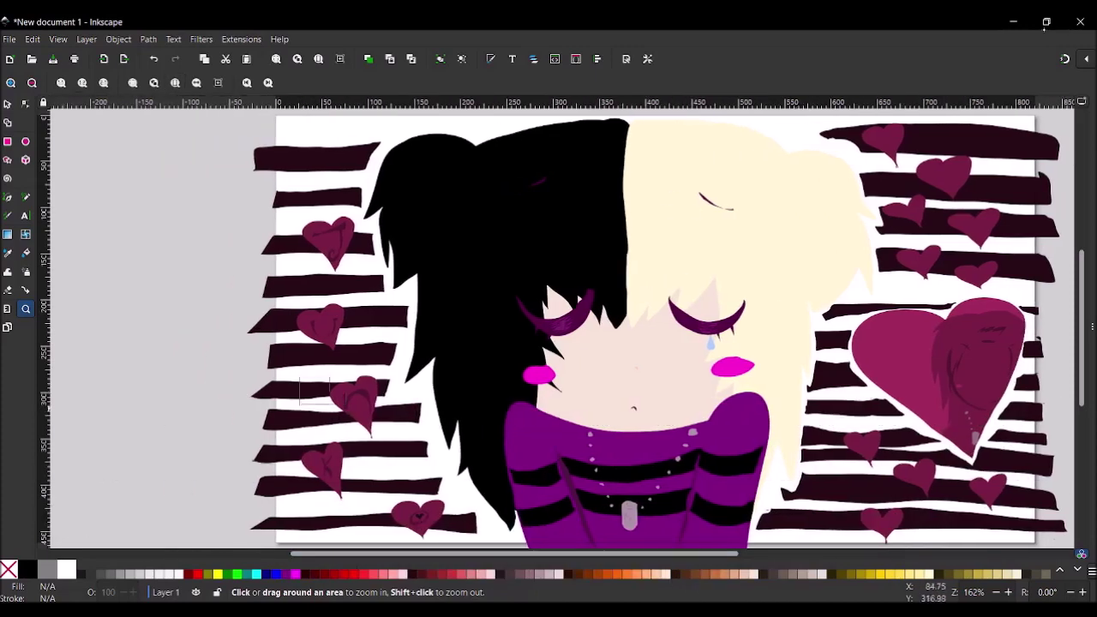
{"action": "key", "text": "plus"}
{"action": "key", "text": "plus"}
{"action": "key", "text": "plus"}
{"action": "key", "text": "p"}
{"action": "left_click_drag", "start_coordinate": [525, 324], "coordinate": [540, 302]}
{"action": "mouse_move", "coordinate": [562, 343]}
{"action": "left_mouse_down"}
{"action": "mouse_move", "coordinate": [578, 304]}
{"action": "mouse_move", "coordinate": [566, 348]}
{"action": "left_mouse_up"}
{"action": "mouse_move", "coordinate": [576, 336]}
{"action": "left_mouse_down"}
{"action": "mouse_move", "coordinate": [589, 323]}
{"action": "mouse_move", "coordinate": [602, 350]}
{"action": "left_mouse_up"}
{"action": "mouse_move", "coordinate": [614, 308]}
{"action": "left_mouse_down"}
{"action": "mouse_move", "coordinate": [634, 330]}
{"action": "mouse_move", "coordinate": [631, 350]}
{"action": "mouse_move", "coordinate": [652, 316]}
{"action": "mouse_move", "coordinate": [662, 350]}
{"action": "left_mouse_up"}
{"action": "mouse_move", "coordinate": [524, 370]}
{"action": "left_mouse_down"}
{"action": "mouse_move", "coordinate": [494, 384]}
{"action": "mouse_move", "coordinate": [519, 377]}
{"action": "mouse_move", "coordinate": [551, 406]}
{"action": "mouse_move", "coordinate": [661, 374]}
{"action": "left_mouse_up"}
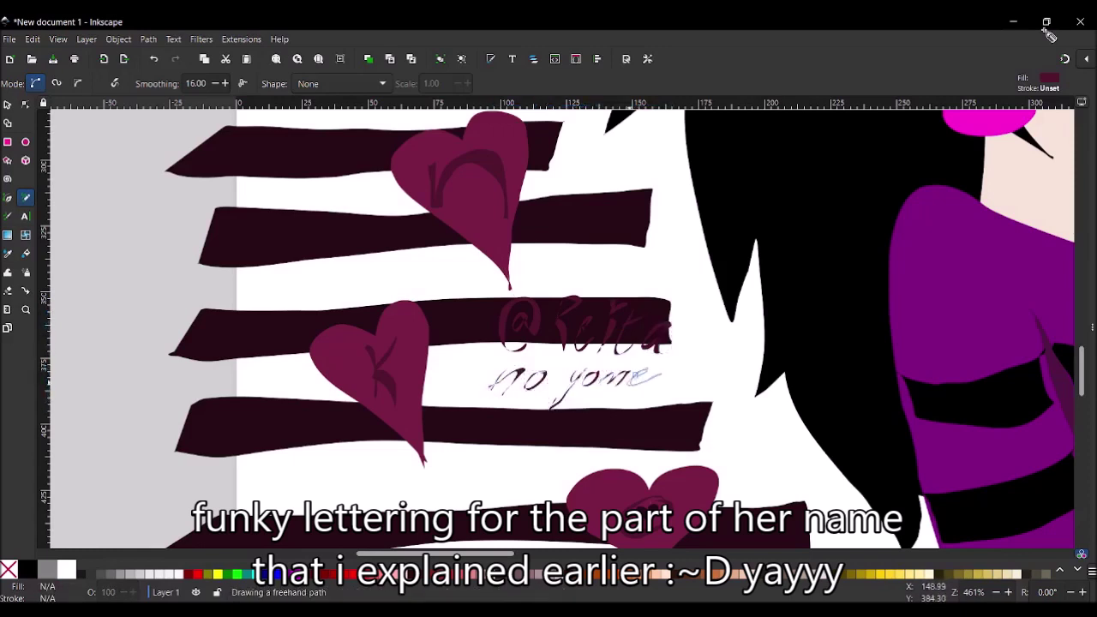
{"action": "key", "text": "ctrl+z"}
{"action": "key", "text": "ctrl+z"}
{"action": "key", "text": "ctrl+z"}
{"action": "key", "text": "ctrl+z"}
{"action": "key", "text": "ctrl+z"}
{"action": "key", "text": "ctrl+z"}
{"action": "key", "text": "ctrl+z"}
{"action": "left_click_drag", "start_coordinate": [515, 366], "coordinate": [529, 367]}
{"action": "left_click_drag", "start_coordinate": [541, 418], "coordinate": [544, 418]}
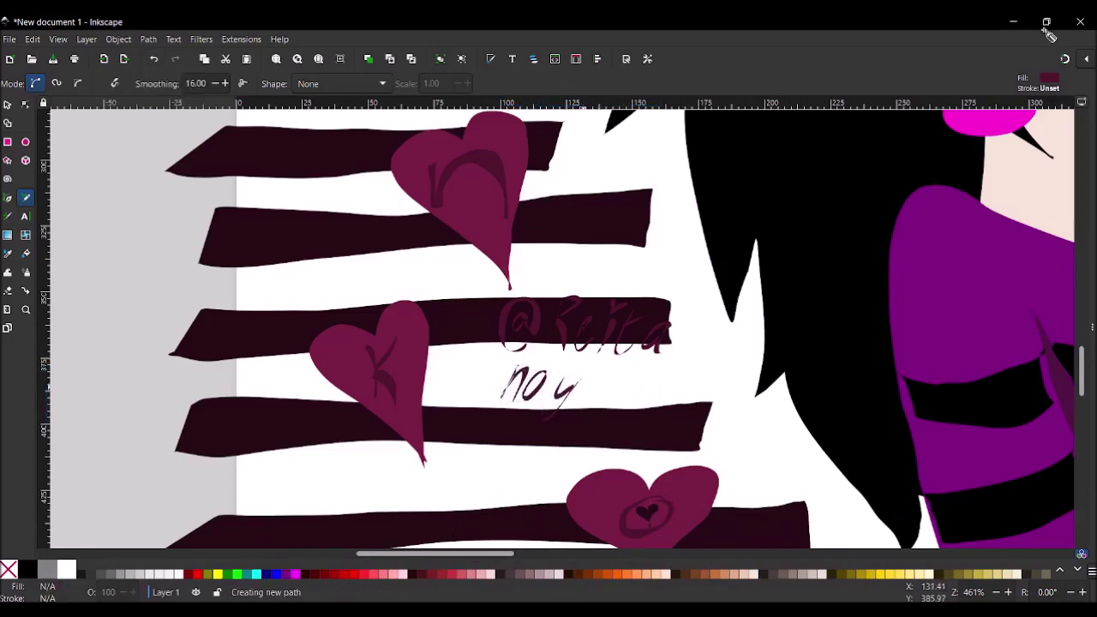
{"action": "left_click_drag", "start_coordinate": [593, 386], "coordinate": [619, 392]}
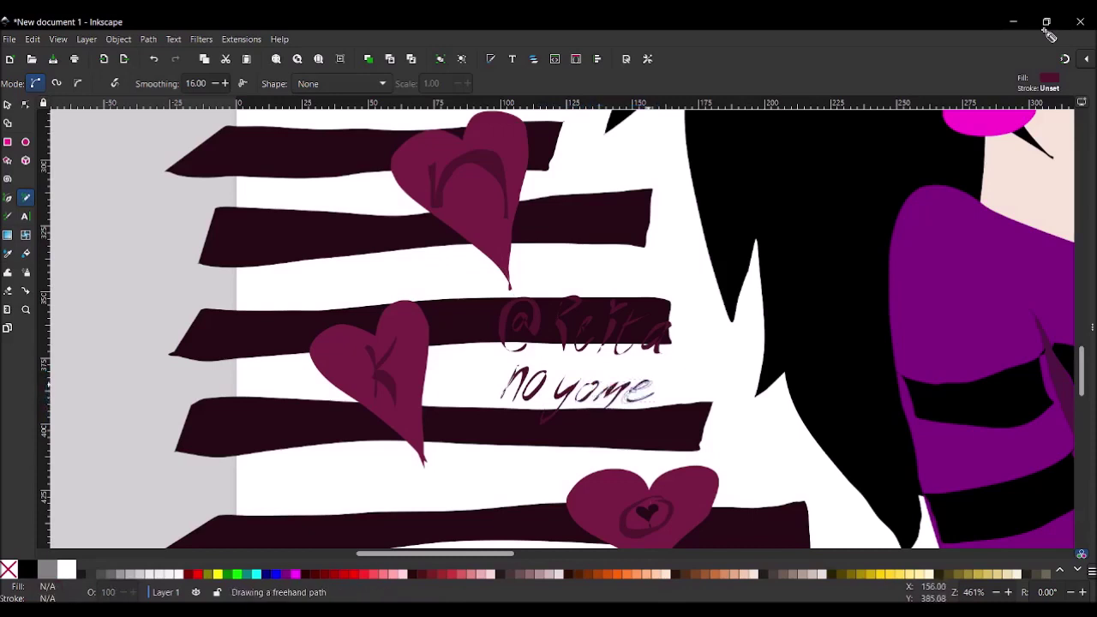
{"action": "key", "text": "ctrl+z"}
{"action": "left_click", "coordinate": [154, 58]}
{"action": "left_click_drag", "start_coordinate": [603, 383], "coordinate": [608, 396]}
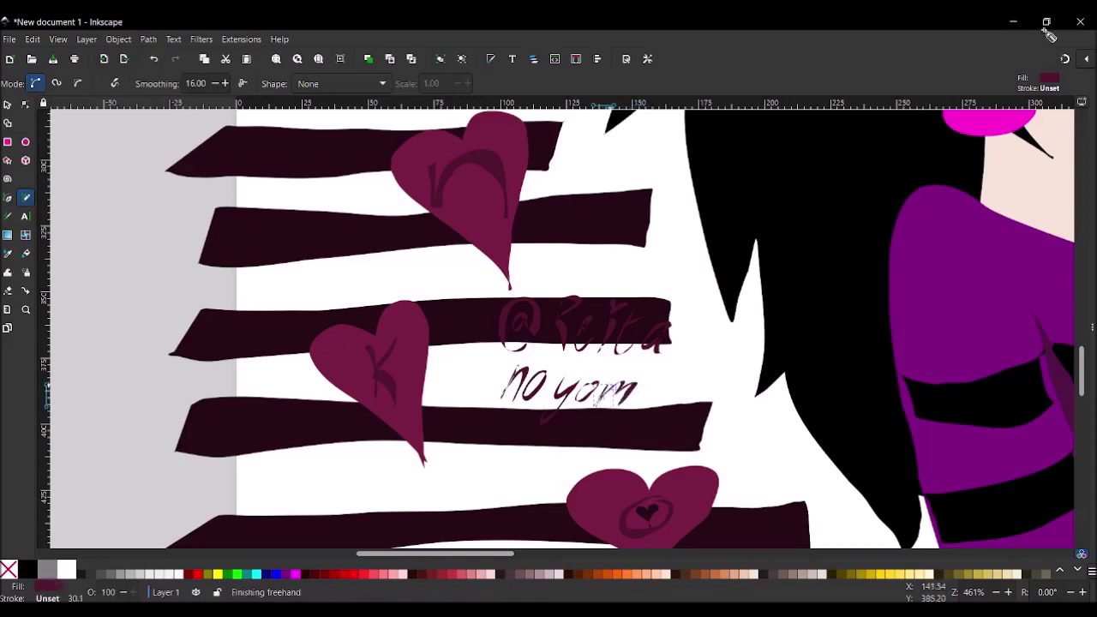
{"action": "left_click_drag", "start_coordinate": [608, 396], "coordinate": [636, 393]}
{"action": "key", "text": "ctrl+z"}
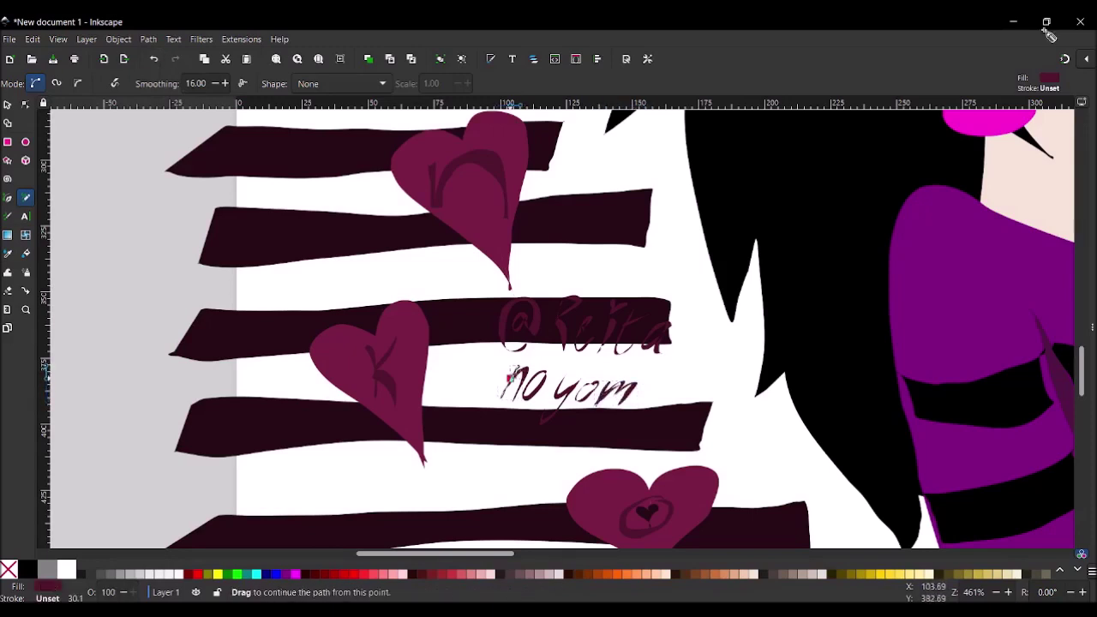
{"action": "key", "text": "ctrl+shift+z"}
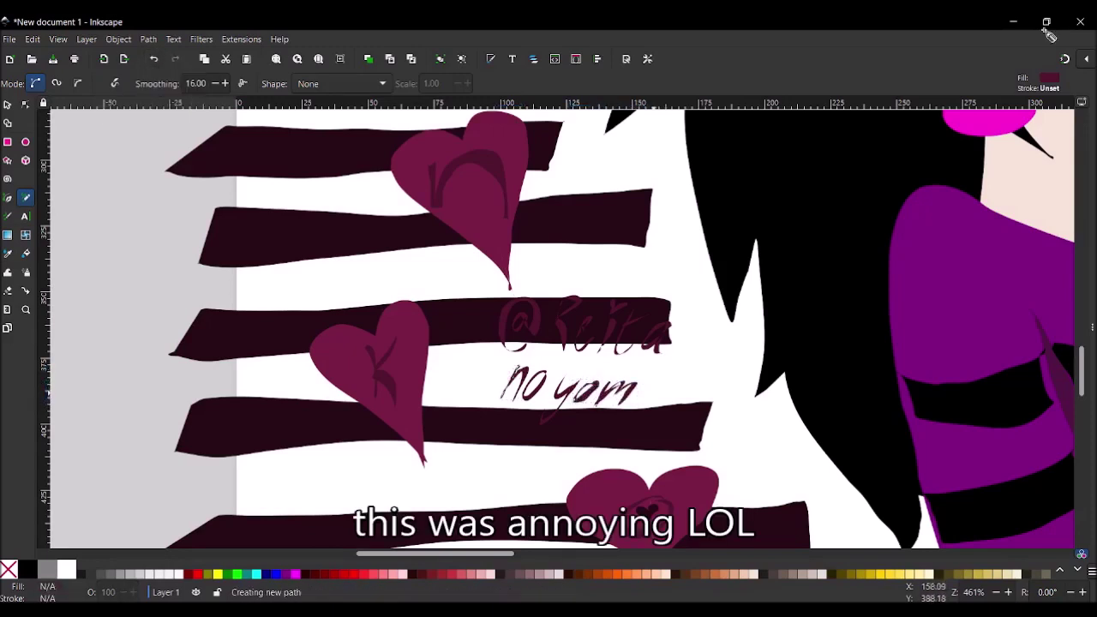
{"action": "left_click_drag", "start_coordinate": [641, 396], "coordinate": [653, 390]}
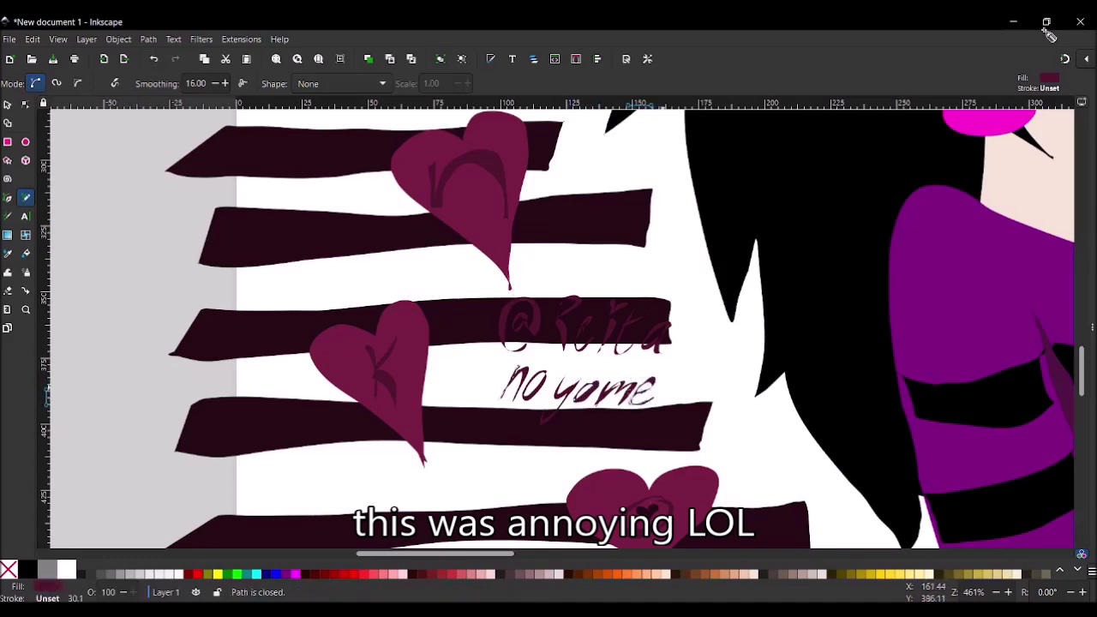
{"action": "left_click_drag", "start_coordinate": [502, 400], "coordinate": [507, 377]}
{"action": "scroll", "coordinate": [562, 343], "scroll_direction": "right", "scroll_amount": 15}
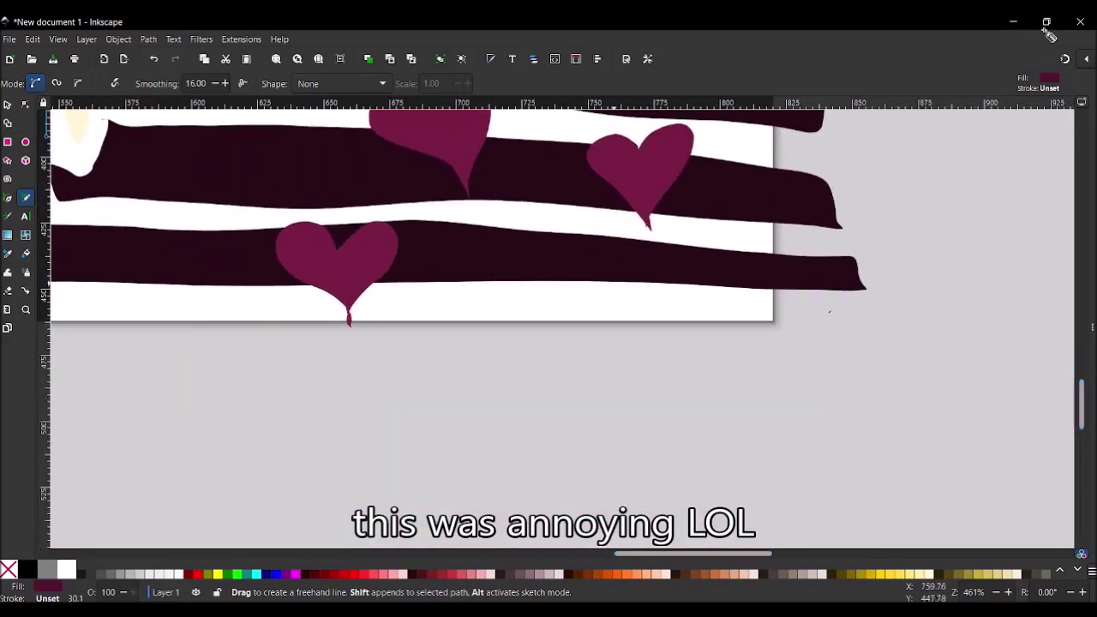
{"action": "mouse_move", "coordinate": [614, 283]}
{"action": "left_mouse_down"}
{"action": "mouse_move", "coordinate": [584, 302]}
{"action": "mouse_move", "coordinate": [637, 309]}
{"action": "left_mouse_up"}
{"action": "left_click", "coordinate": [153, 58]}
{"action": "left_click", "coordinate": [154, 59]}
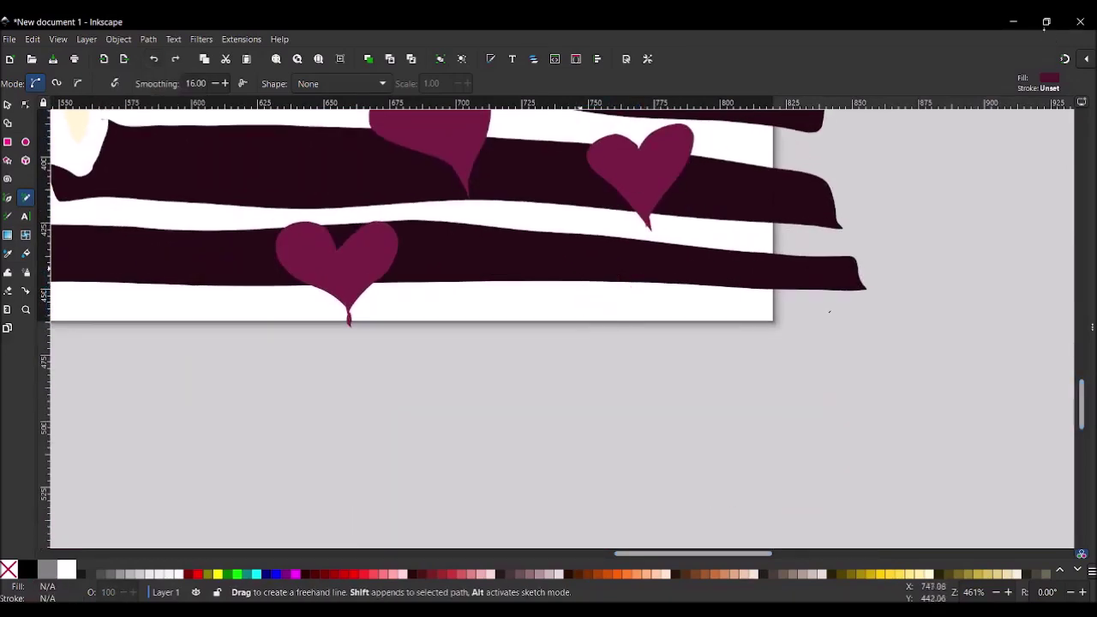
Step: Sign the drawing with the artist's name and '21 in dark maroon below the lowest stripe at the page corner under the large heart
{"action": "mouse_move", "coordinate": [604, 315]}
{"action": "left_mouse_down"}
{"action": "mouse_move", "coordinate": [626, 312]}
{"action": "mouse_move", "coordinate": [610, 301]}
{"action": "mouse_move", "coordinate": [638, 316]}
{"action": "left_mouse_up"}
{"action": "key", "text": "ctrl+z"}
{"action": "mouse_move", "coordinate": [641, 312]}
{"action": "left_mouse_down"}
{"action": "mouse_move", "coordinate": [653, 277]}
{"action": "mouse_move", "coordinate": [674, 298]}
{"action": "mouse_move", "coordinate": [727, 305]}
{"action": "left_mouse_up"}
{"action": "key", "text": "ctrl+z"}
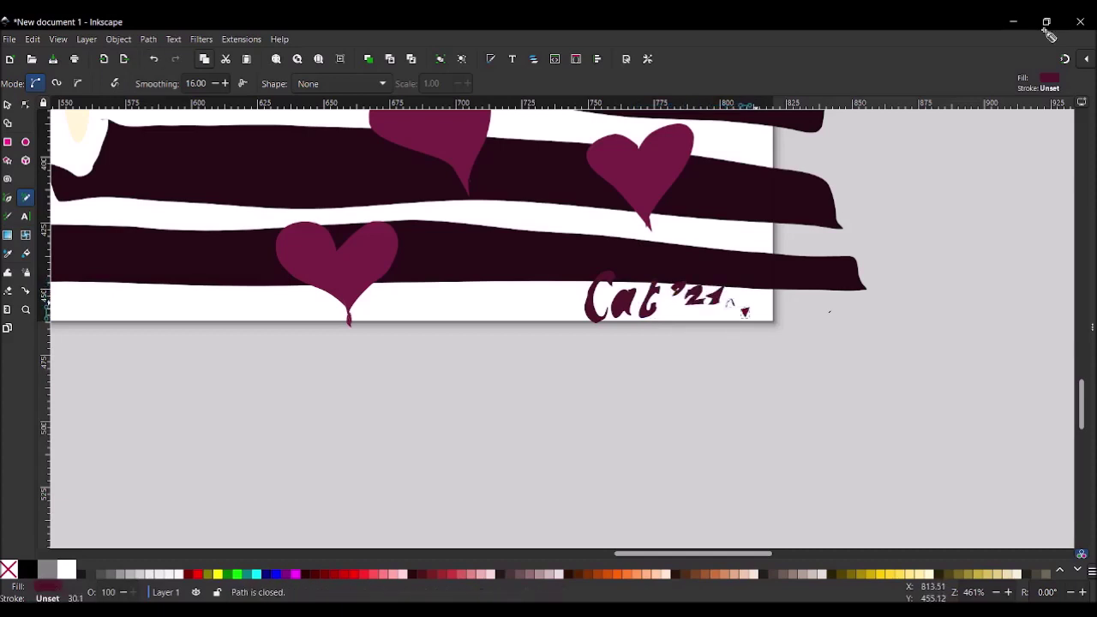
Step: Sample the dark stripe color and reshape the inner ends of the two lowest stripes beside the blonde hair and purple sleeve
{"action": "scroll", "coordinate": [758, 305], "scroll_direction": "left", "scroll_amount": 5}
{"action": "mouse_move", "coordinate": [482, 226]}
{"action": "left_mouse_down"}
{"action": "mouse_move", "coordinate": [516, 257]}
{"action": "mouse_move", "coordinate": [481, 228]}
{"action": "left_mouse_up"}
{"action": "scroll", "coordinate": [476, 257], "scroll_direction": "right", "scroll_amount": 2}
{"action": "key", "text": "d"}
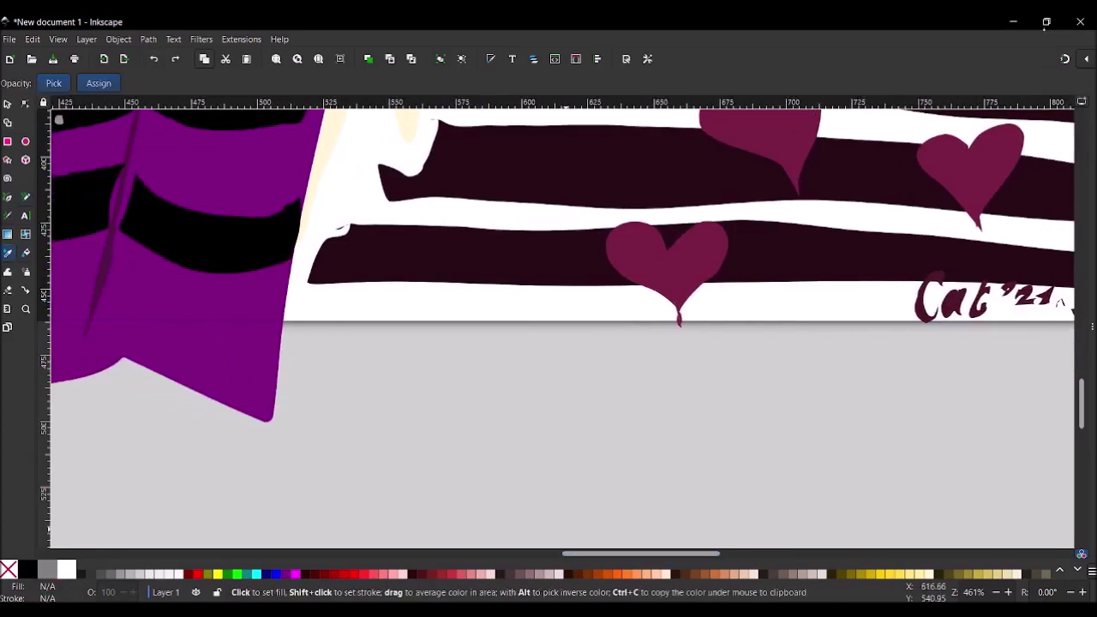
{"action": "key", "text": "p"}
{"action": "left_click_drag", "start_coordinate": [370, 284], "coordinate": [301, 225]}
{"action": "mouse_move", "coordinate": [439, 120]}
{"action": "left_mouse_down"}
{"action": "mouse_move", "coordinate": [475, 164]}
{"action": "mouse_move", "coordinate": [446, 198]}
{"action": "left_mouse_up"}
{"action": "scroll", "coordinate": [557, 325], "scroll_direction": "up", "scroll_amount": 4}
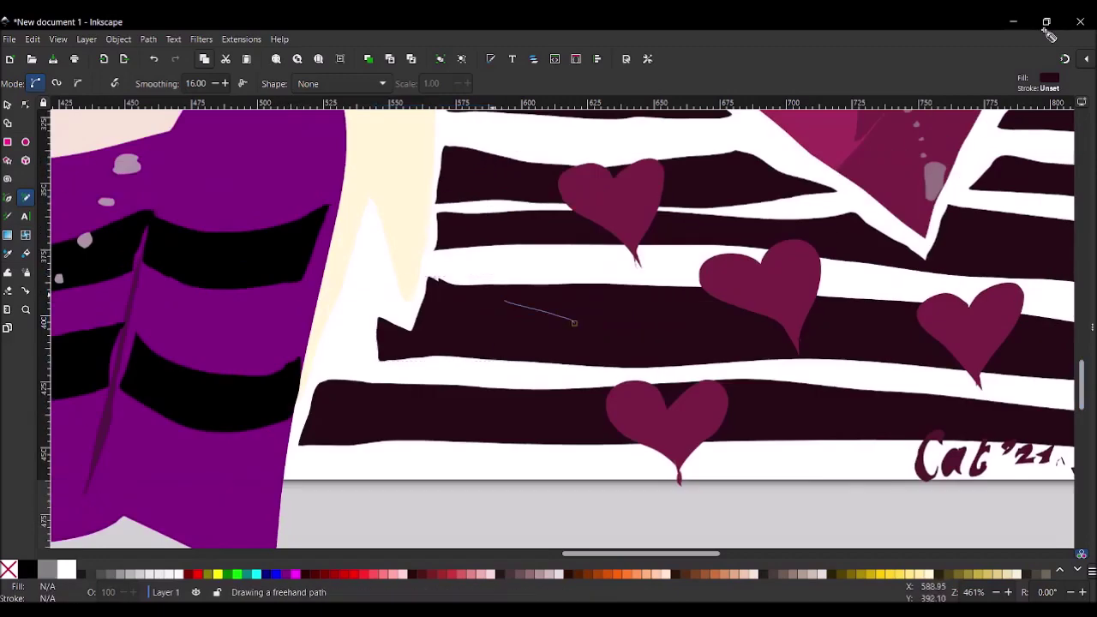
Step: Fit the page in the window to check the whole drawing
{"action": "scroll", "coordinate": [557, 325], "scroll_direction": "left", "scroll_amount": 10}
{"action": "scroll", "coordinate": [557, 326], "scroll_direction": "left", "scroll_amount": 6}
{"action": "left_click", "coordinate": [26, 309]}
{"action": "left_click", "coordinate": [175, 82]}
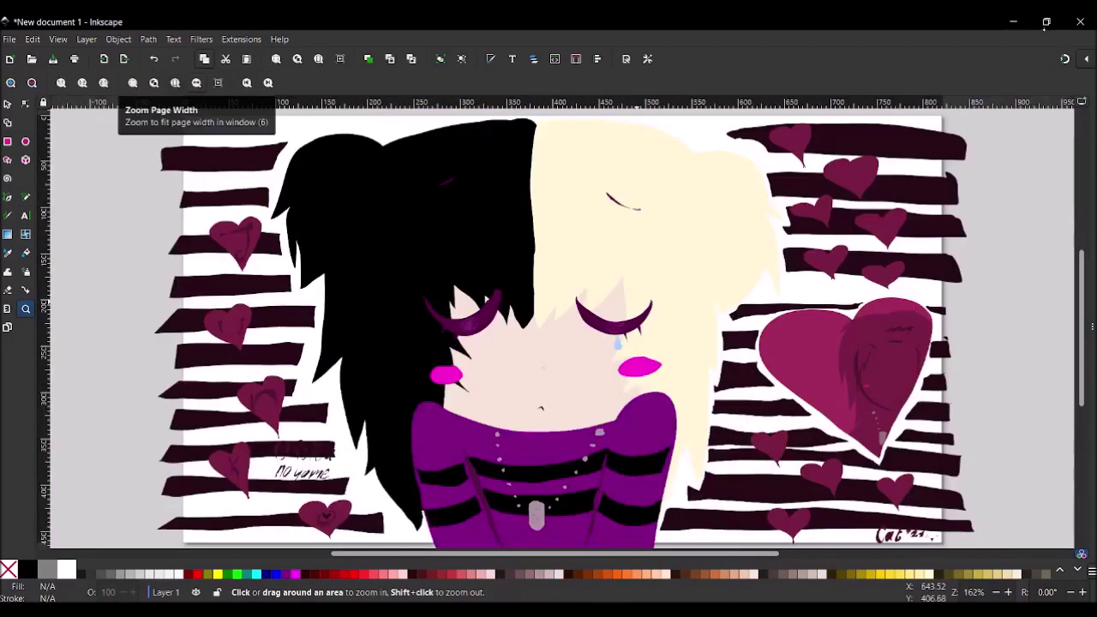